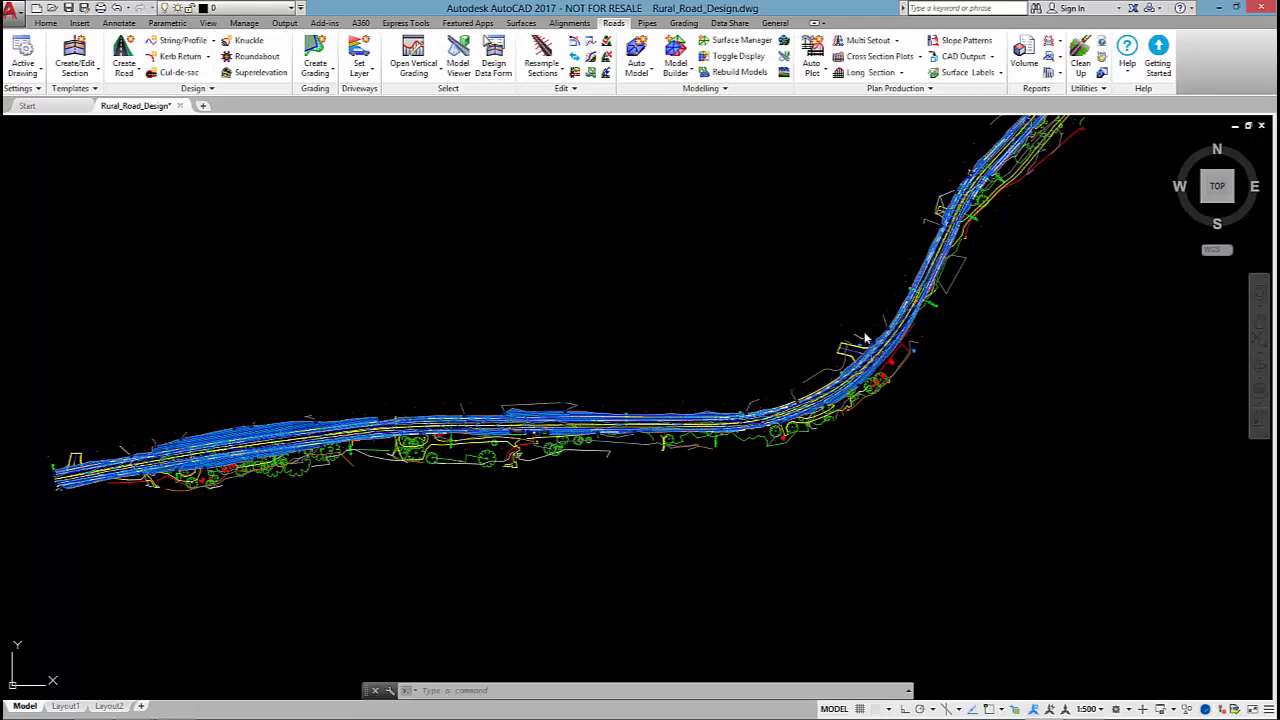
Zoom the drawing out and back in on the road plan.
{"action": "scroll", "coordinate": [489, 295], "scroll_direction": "down", "scroll_amount": 2}
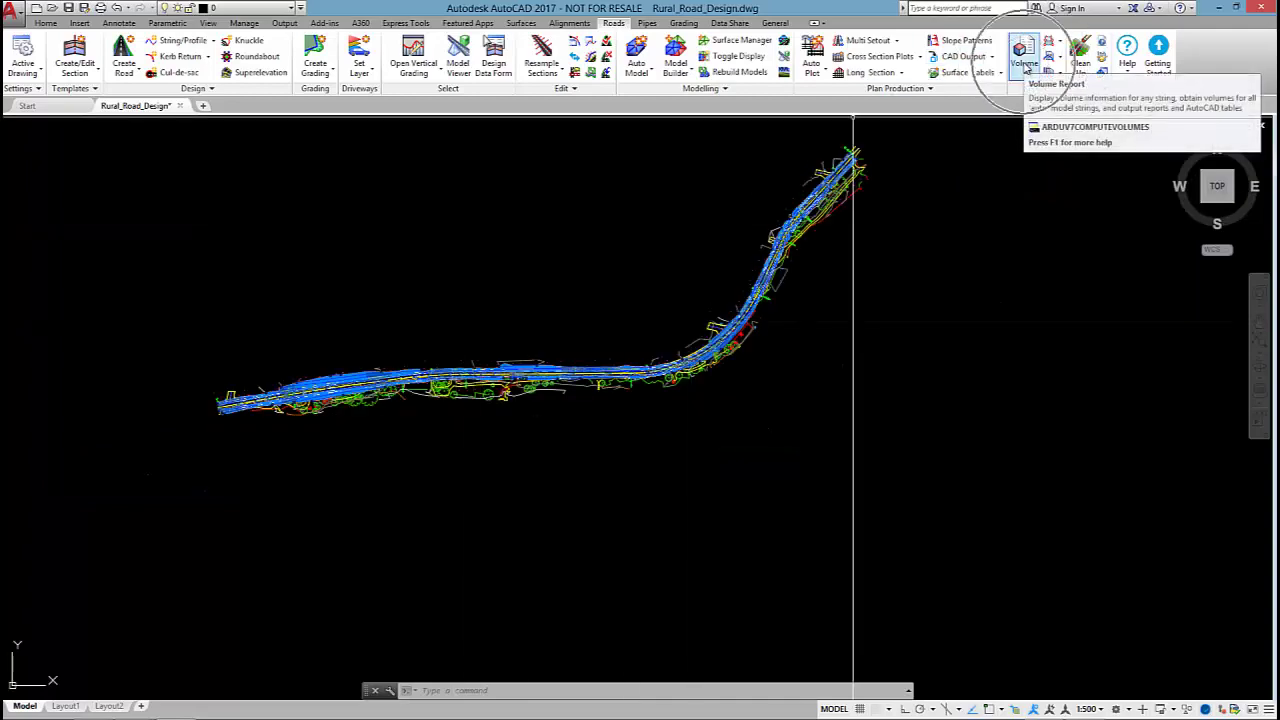
{"action": "scroll", "coordinate": [431, 343], "scroll_direction": "up", "scroll_amount": 4}
{"action": "left_click", "coordinate": [493, 63]}
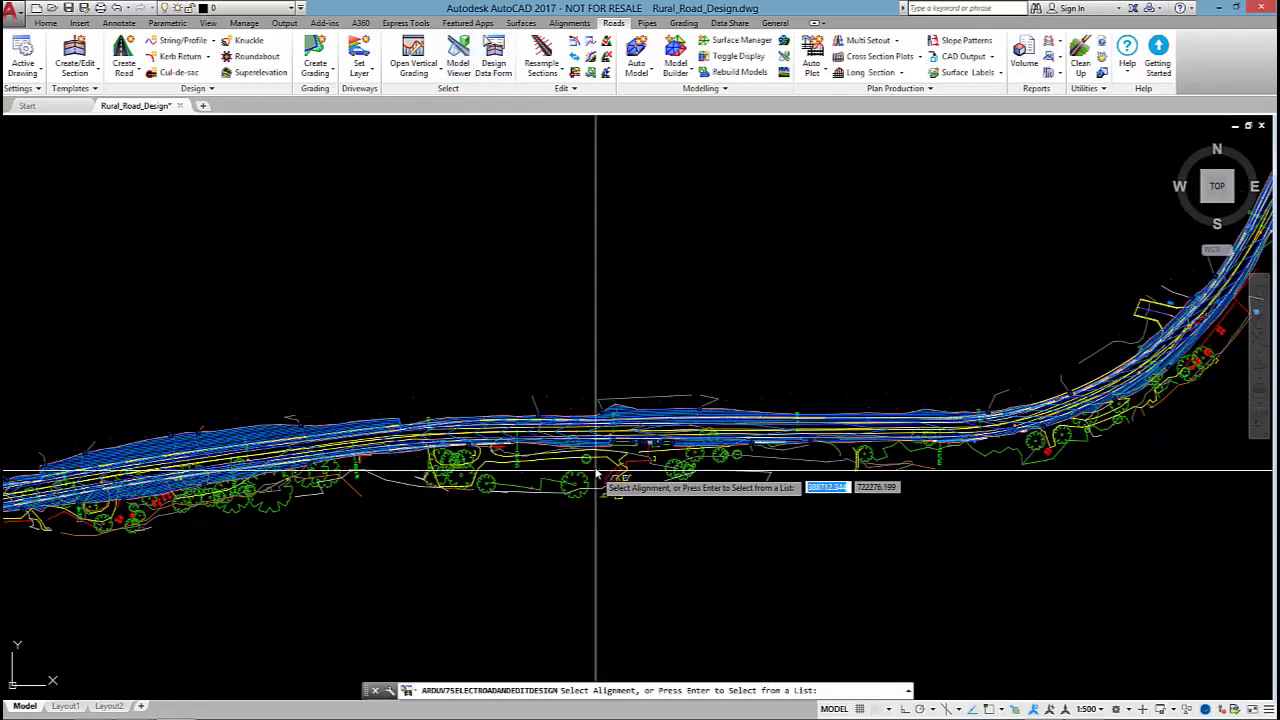
{"action": "left_click", "coordinate": [600, 437]}
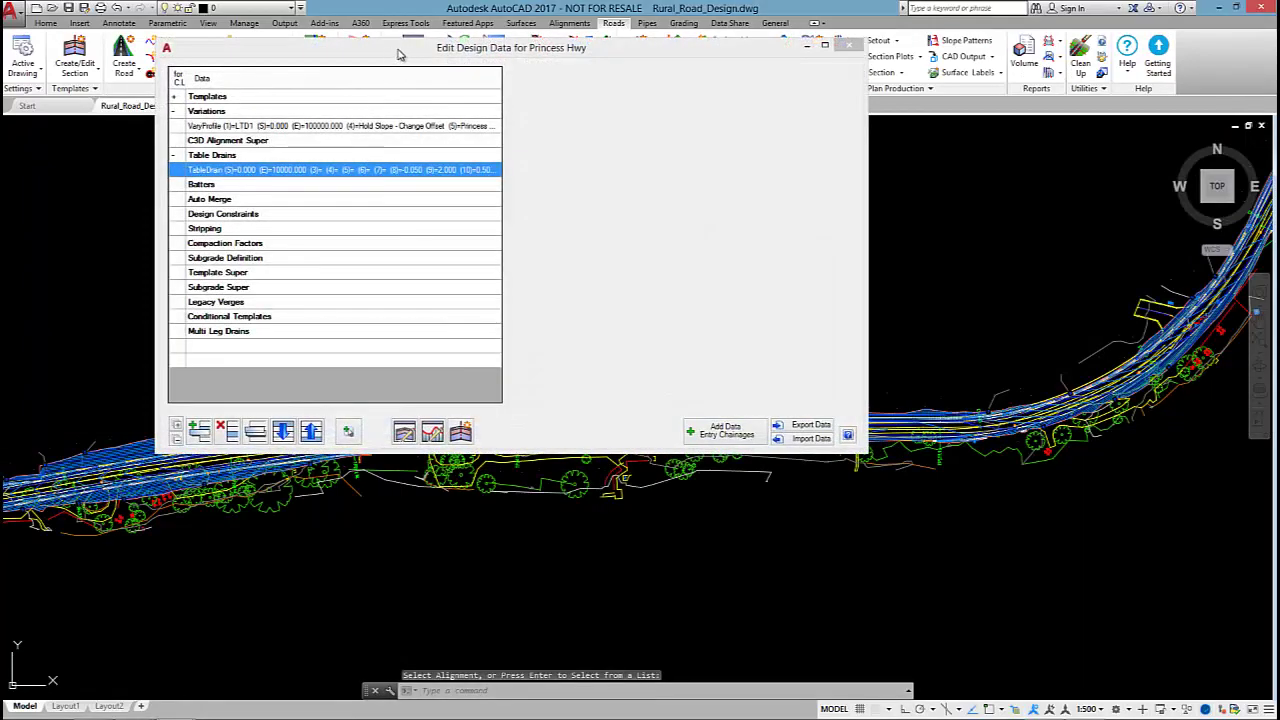
{"action": "left_click_drag", "start_coordinate": [391, 57], "coordinate": [481, 106]}
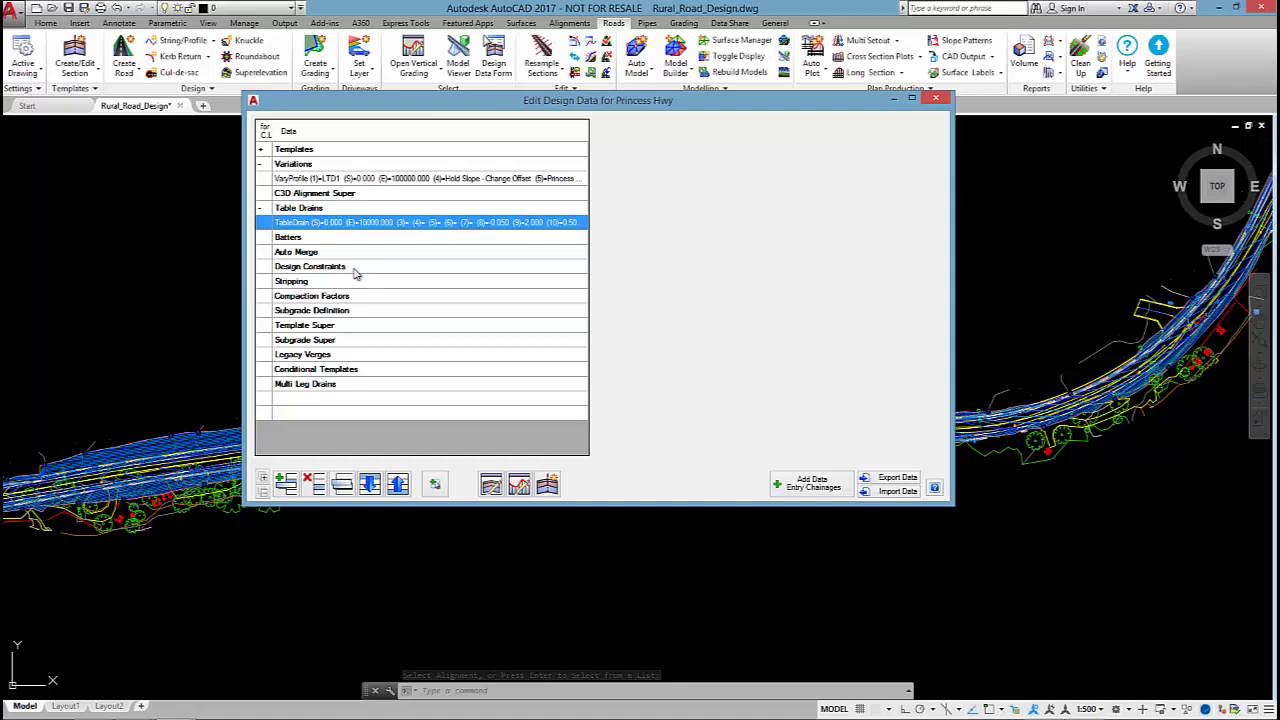
{"action": "left_click", "coordinate": [298, 298]}
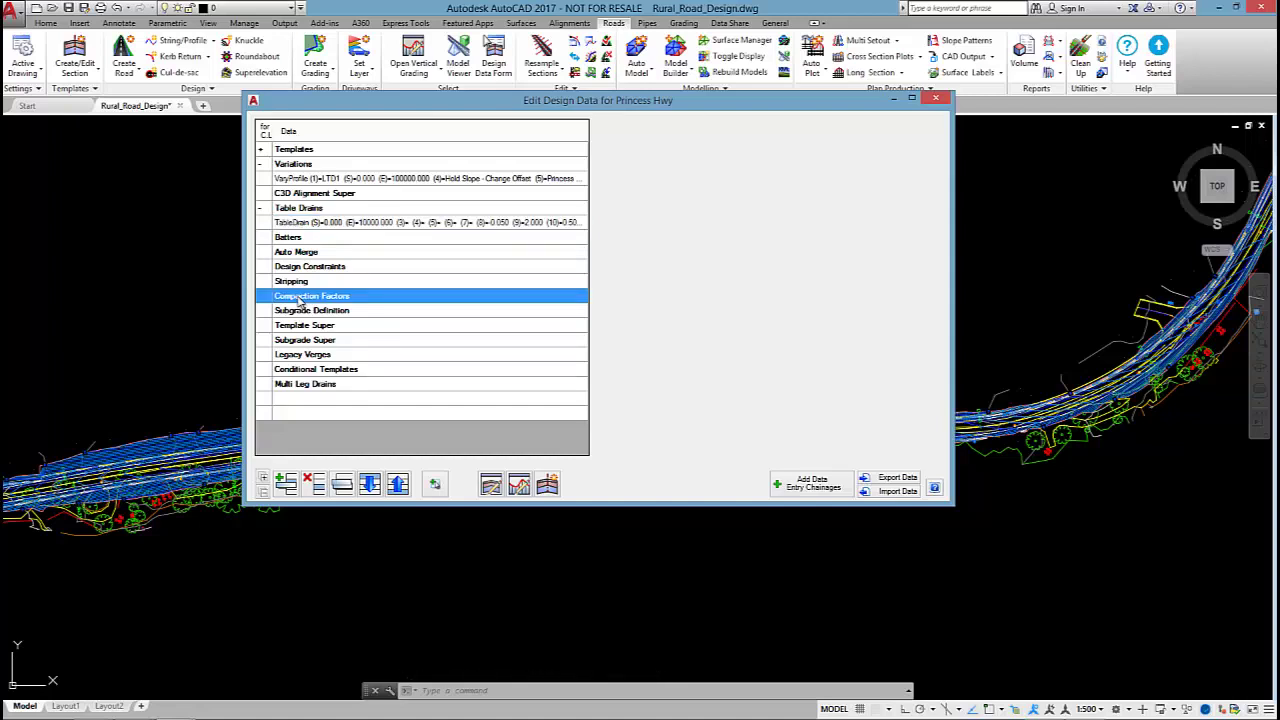
{"action": "left_click", "coordinate": [304, 283]}
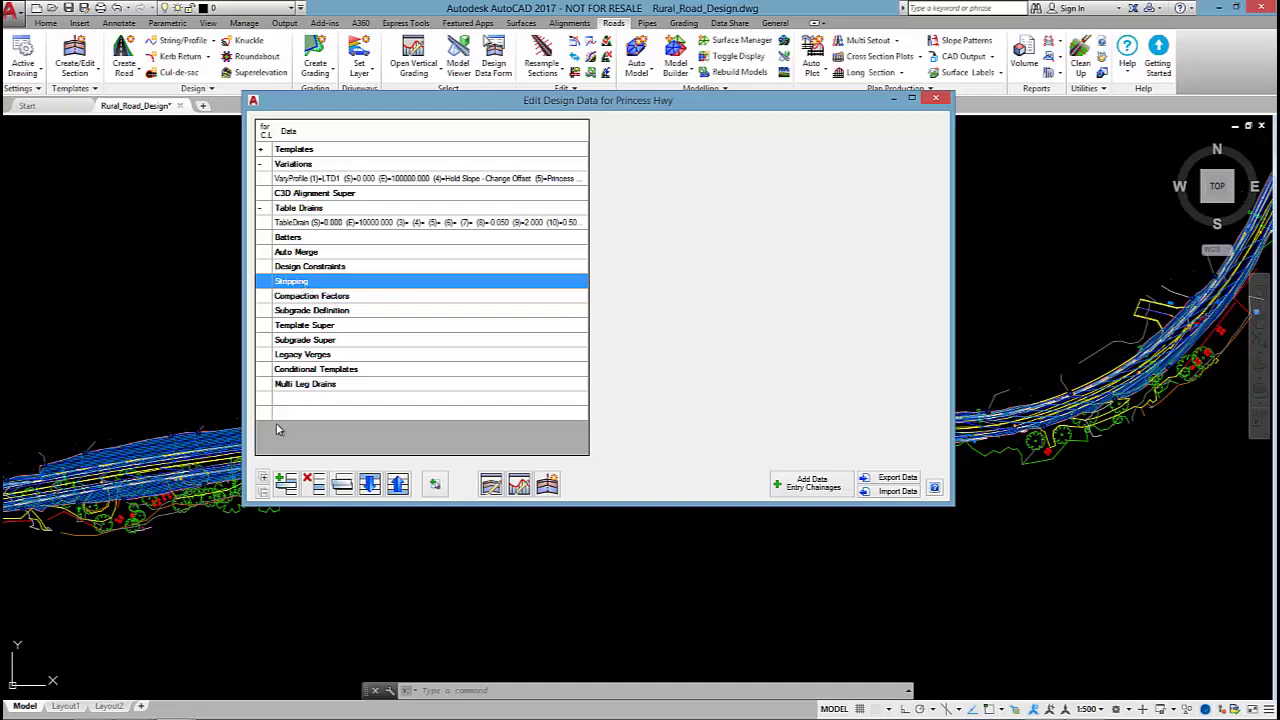
{"action": "left_click", "coordinate": [285, 484]}
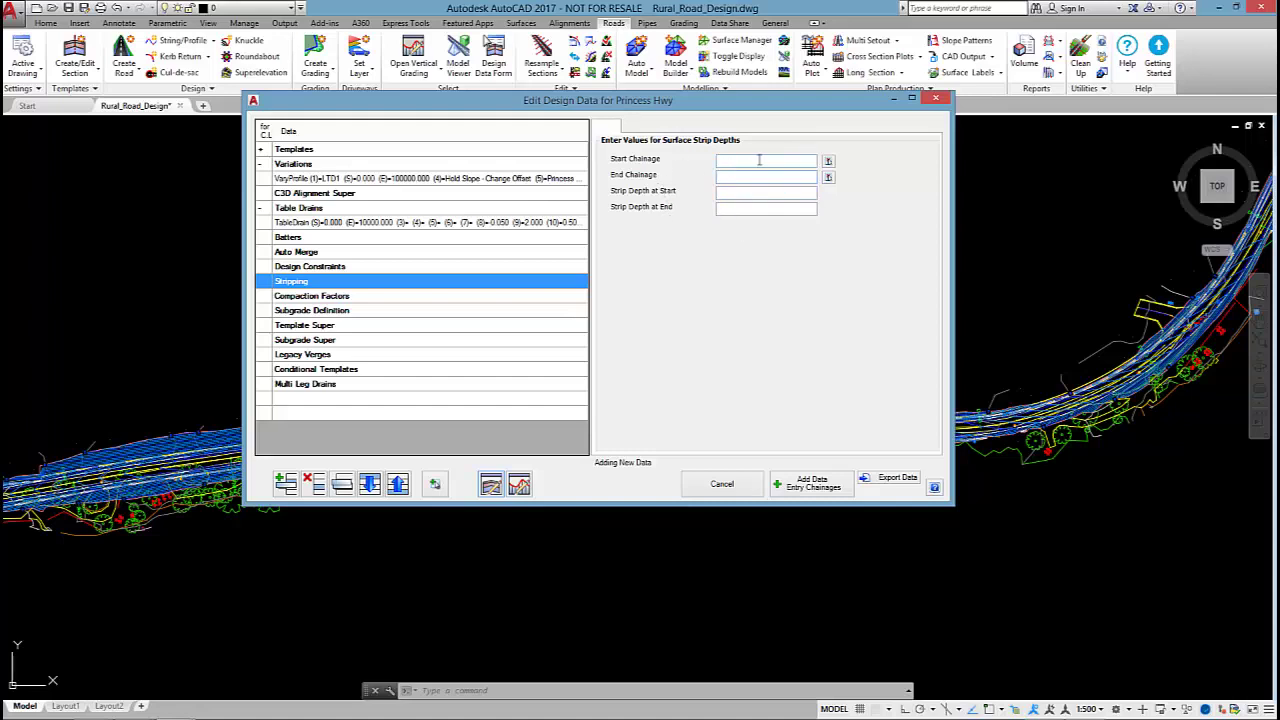
{"action": "left_click", "coordinate": [722, 484]}
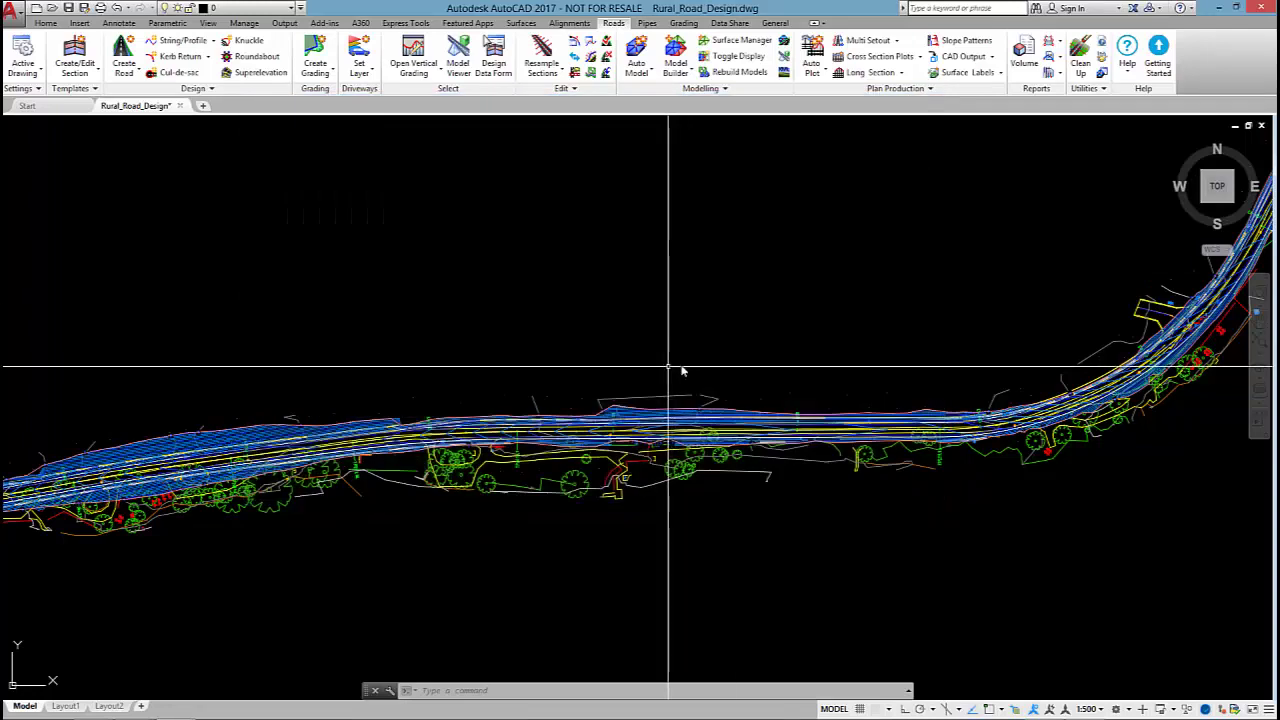
Open the Volume report for Princess Hwy and review the section-by-section cut/fill, including chainage 30.
{"action": "scroll", "coordinate": [846, 300], "scroll_direction": "down", "scroll_amount": 2}
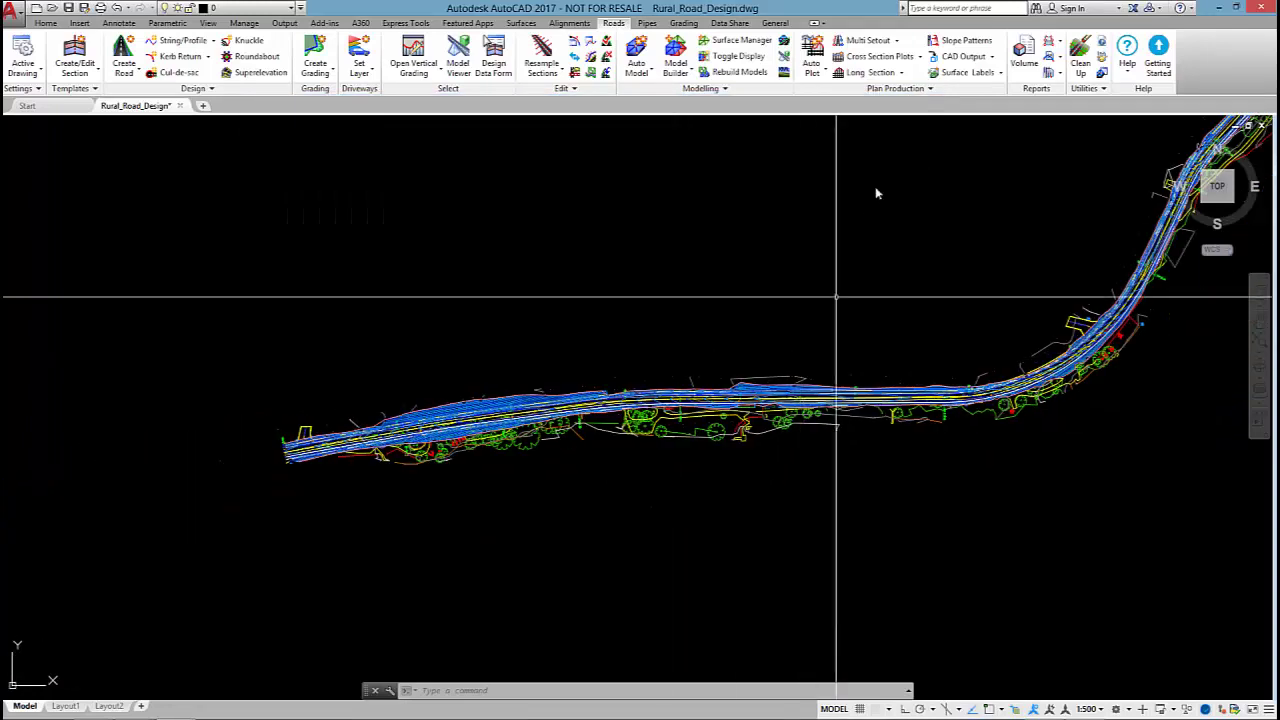
{"action": "left_click", "coordinate": [1022, 68]}
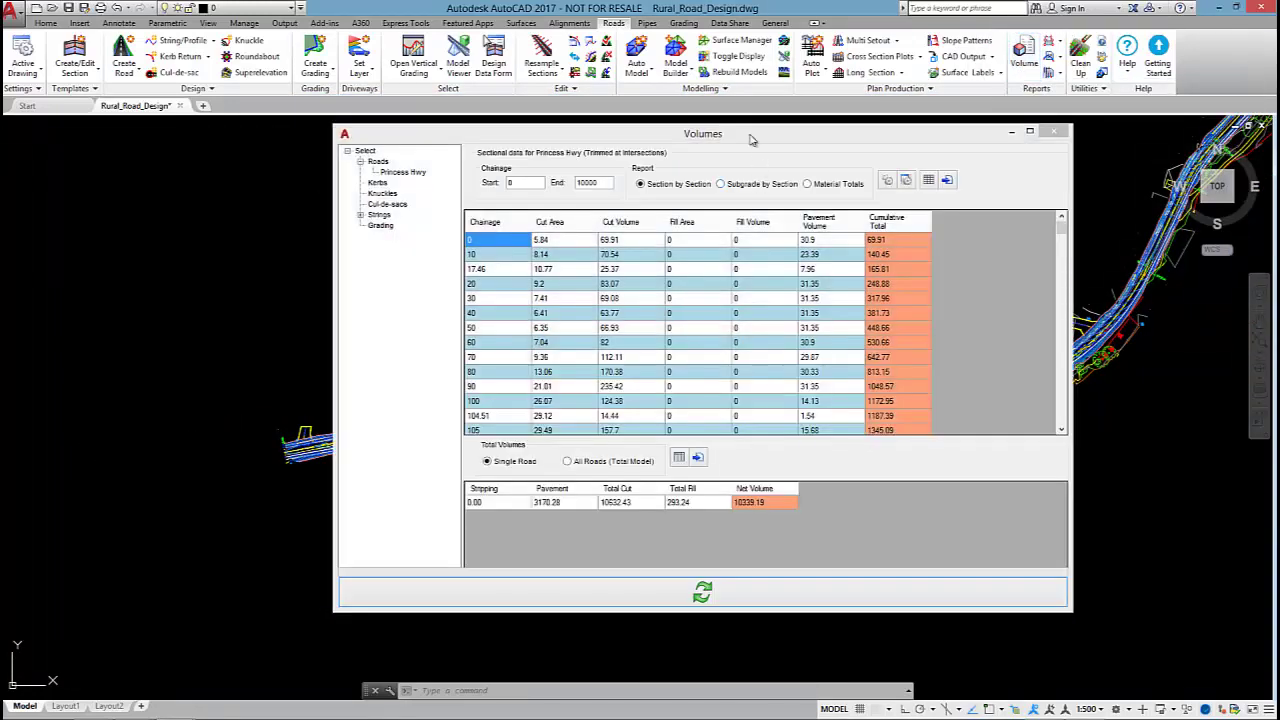
{"action": "left_click_drag", "start_coordinate": [752, 140], "coordinate": [784, 120]}
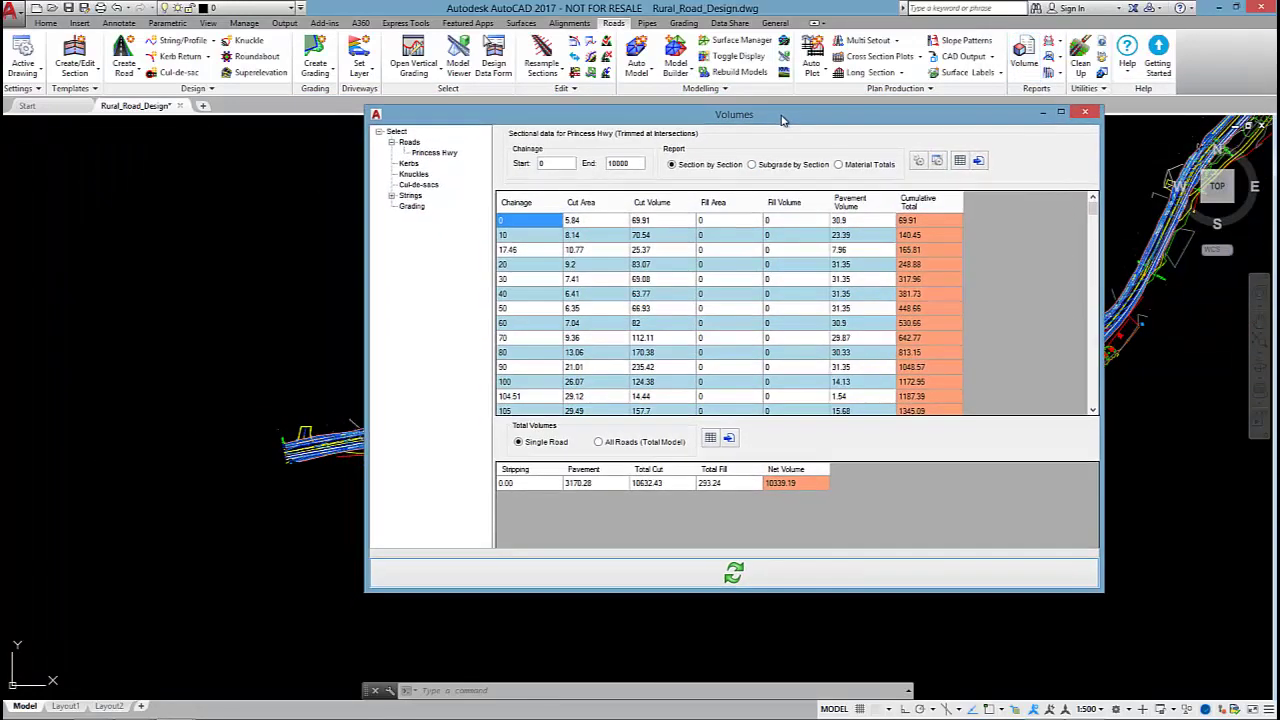
{"action": "left_click", "coordinate": [438, 153]}
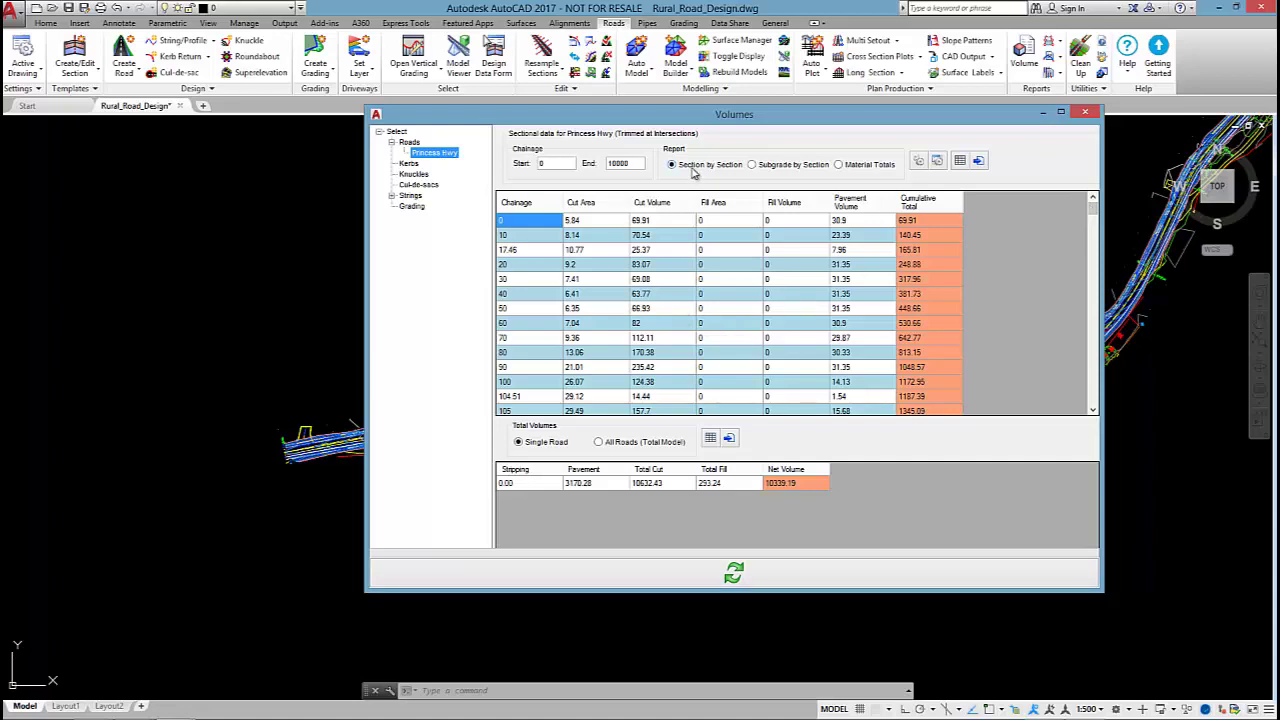
{"action": "left_click", "coordinate": [508, 280]}
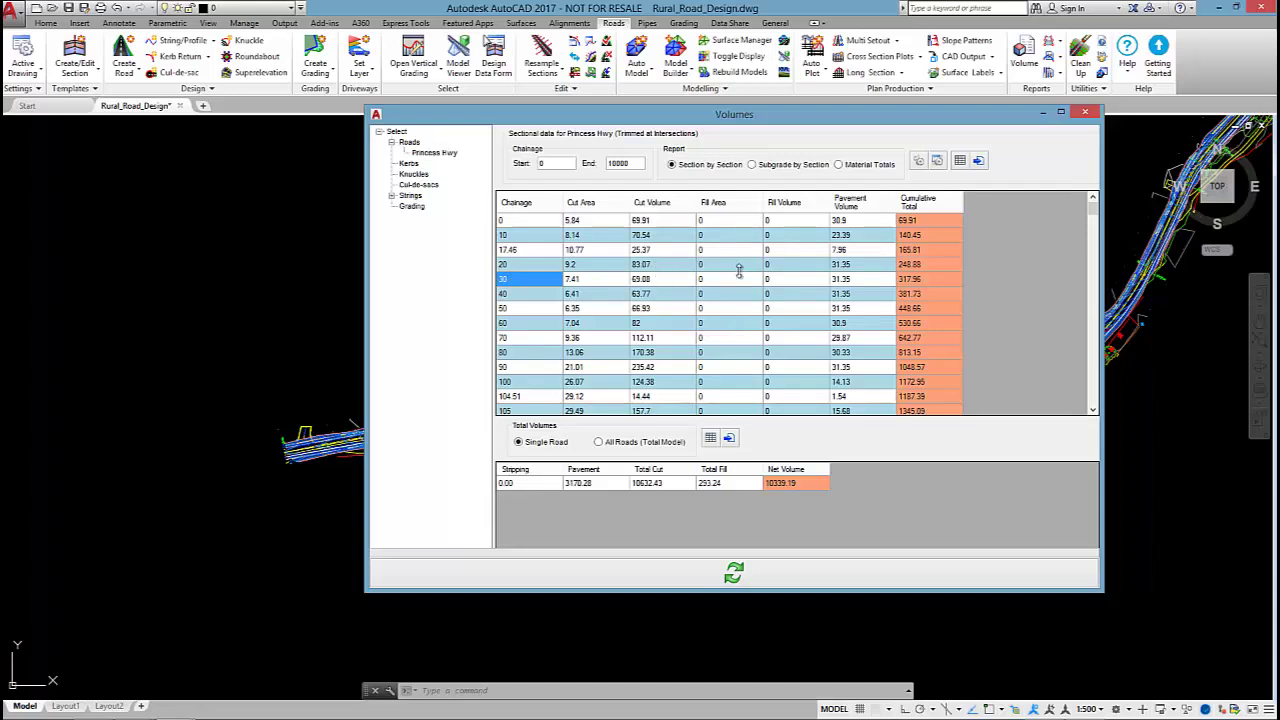
{"action": "mouse_move", "coordinate": [1092, 214]}
{"action": "left_mouse_down"}
{"action": "mouse_move", "coordinate": [1092, 226]}
{"action": "mouse_move", "coordinate": [1092, 212]}
{"action": "left_mouse_up"}
{"action": "mouse_move", "coordinate": [1090, 205]}
{"action": "left_mouse_down"}
{"action": "mouse_move", "coordinate": [1083, 404]}
{"action": "mouse_move", "coordinate": [1100, 200]}
{"action": "left_mouse_up"}
{"action": "left_click_drag", "start_coordinate": [697, 107], "coordinate": [838, 116]}
{"action": "scroll", "coordinate": [405, 291], "scroll_direction": "up", "scroll_amount": 5}
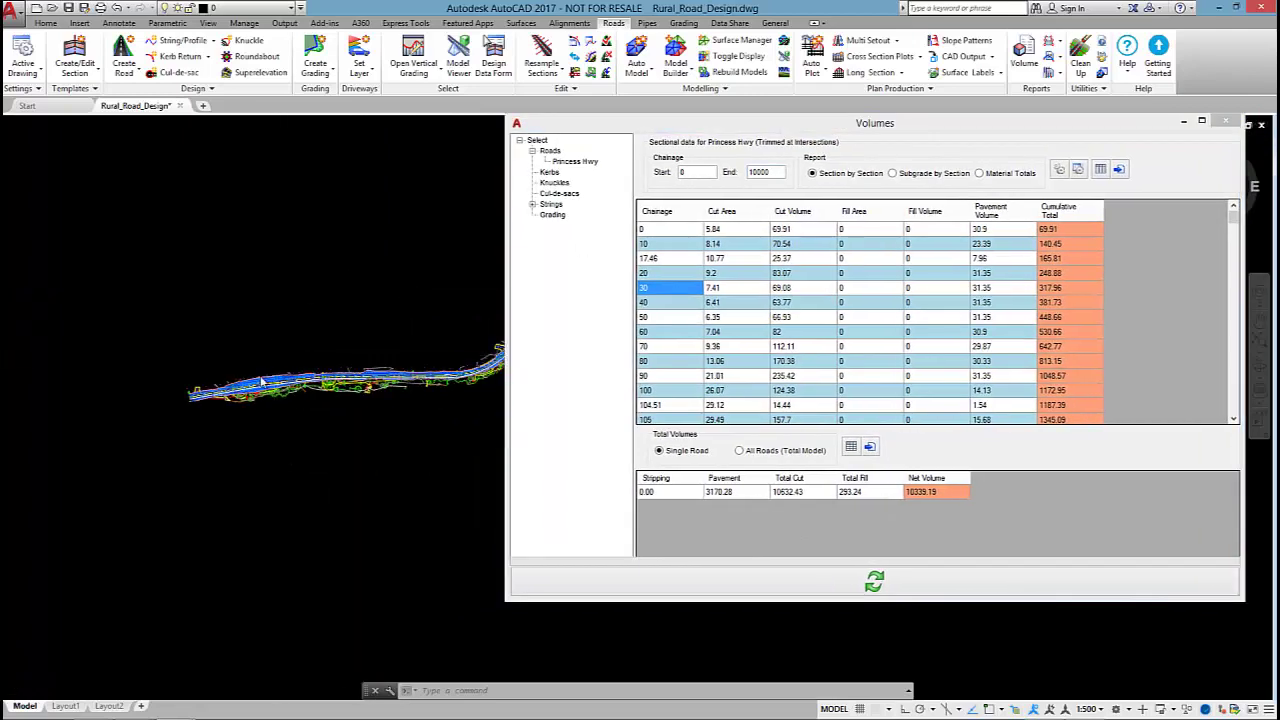
Open Princess Hwy in vertical grading and balance volumes to a required net volume of 0.
{"action": "left_click", "coordinate": [430, 58]}
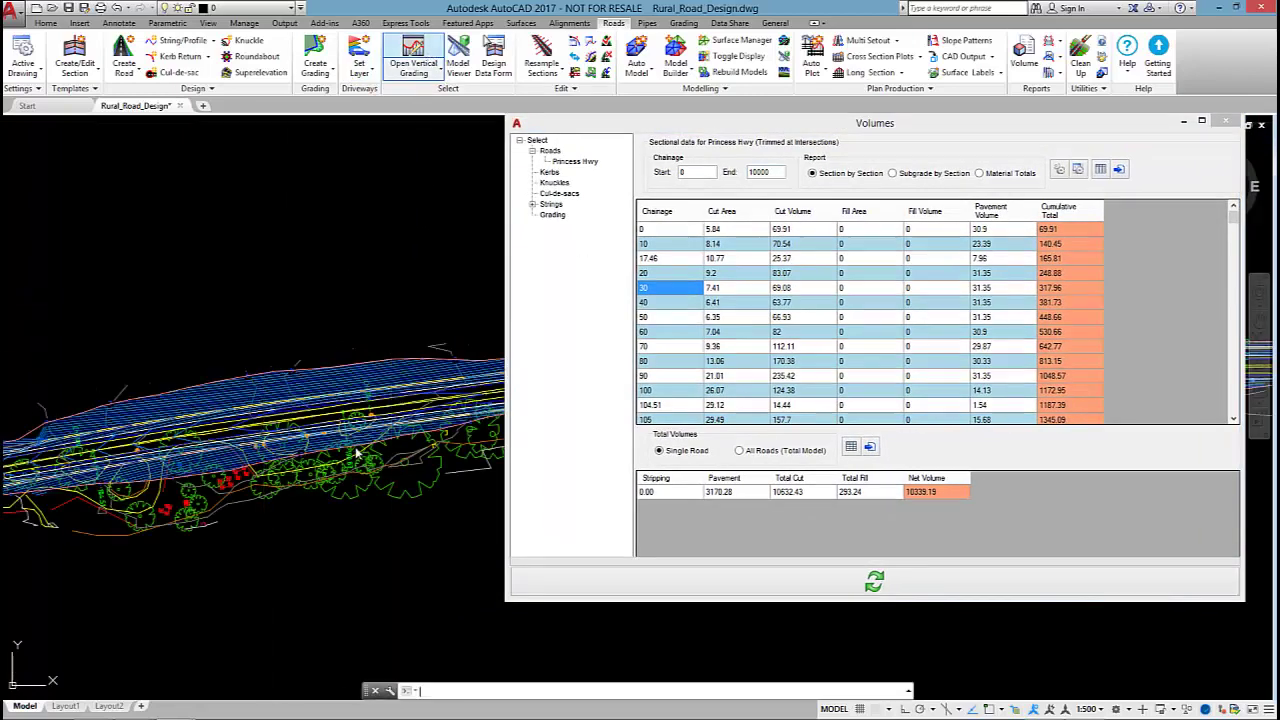
{"action": "left_click", "coordinate": [335, 409]}
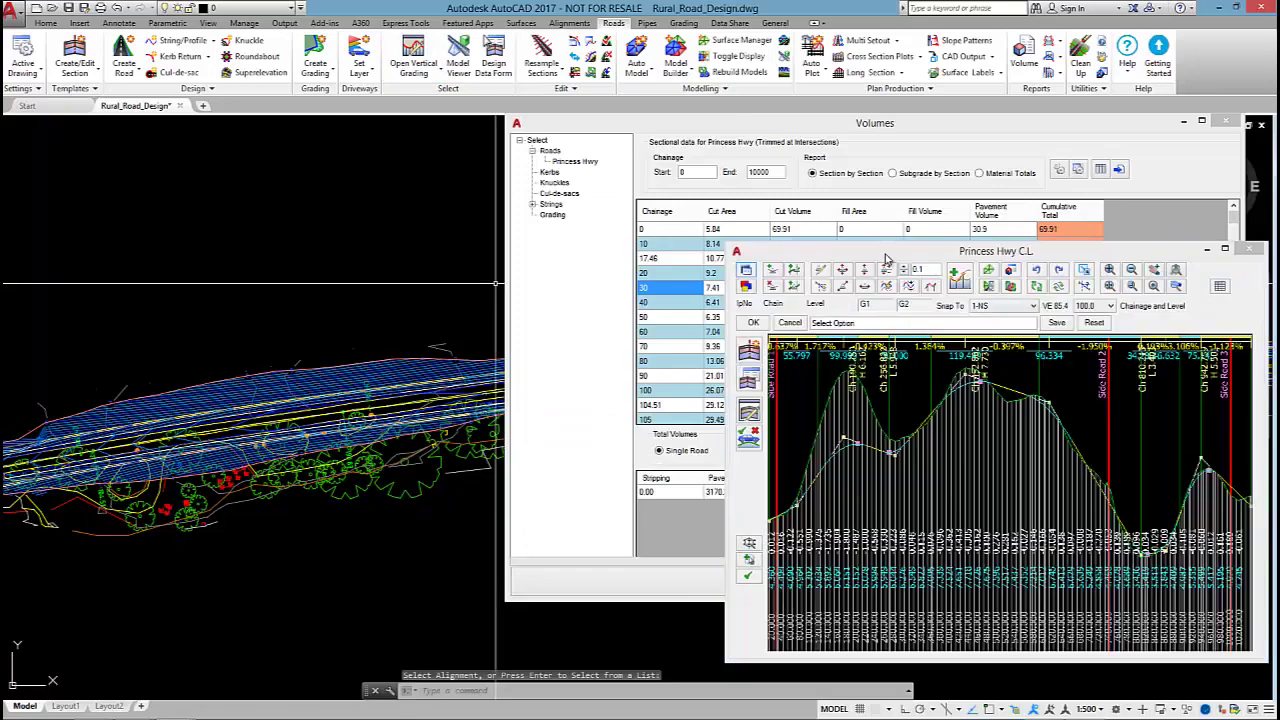
{"action": "left_click_drag", "start_coordinate": [882, 251], "coordinate": [187, 86]}
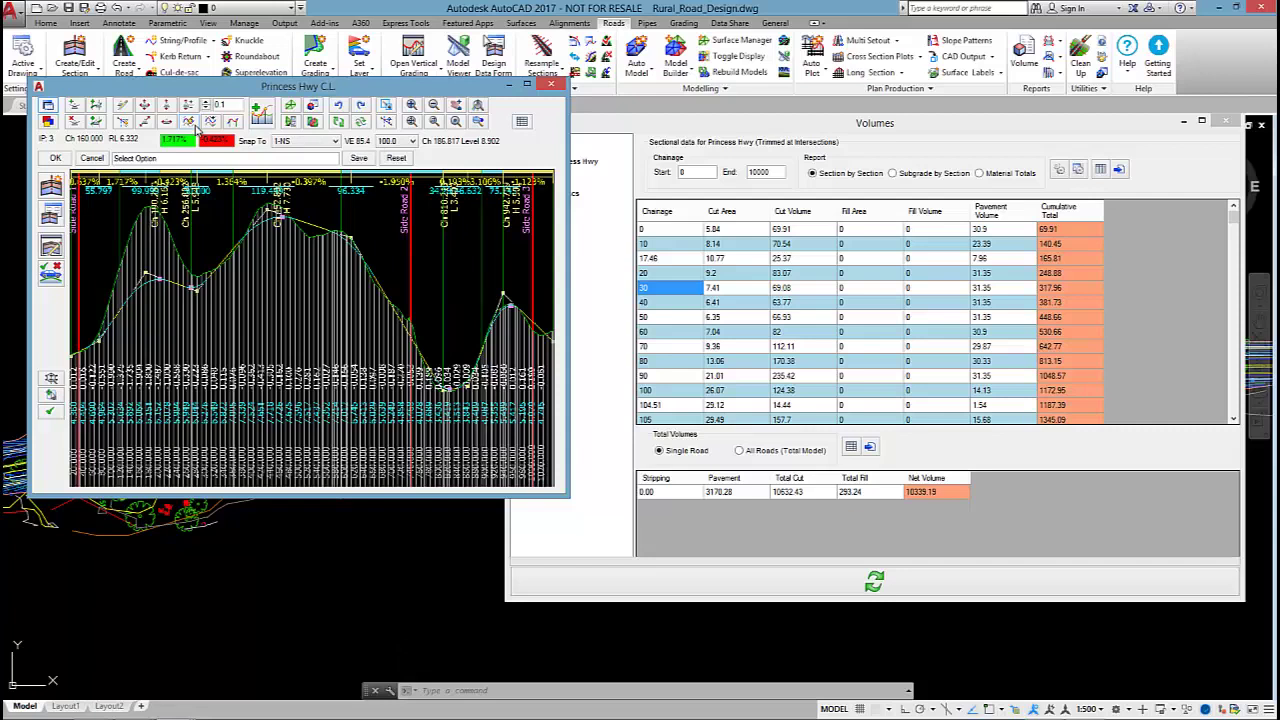
{"action": "left_click", "coordinate": [197, 126]}
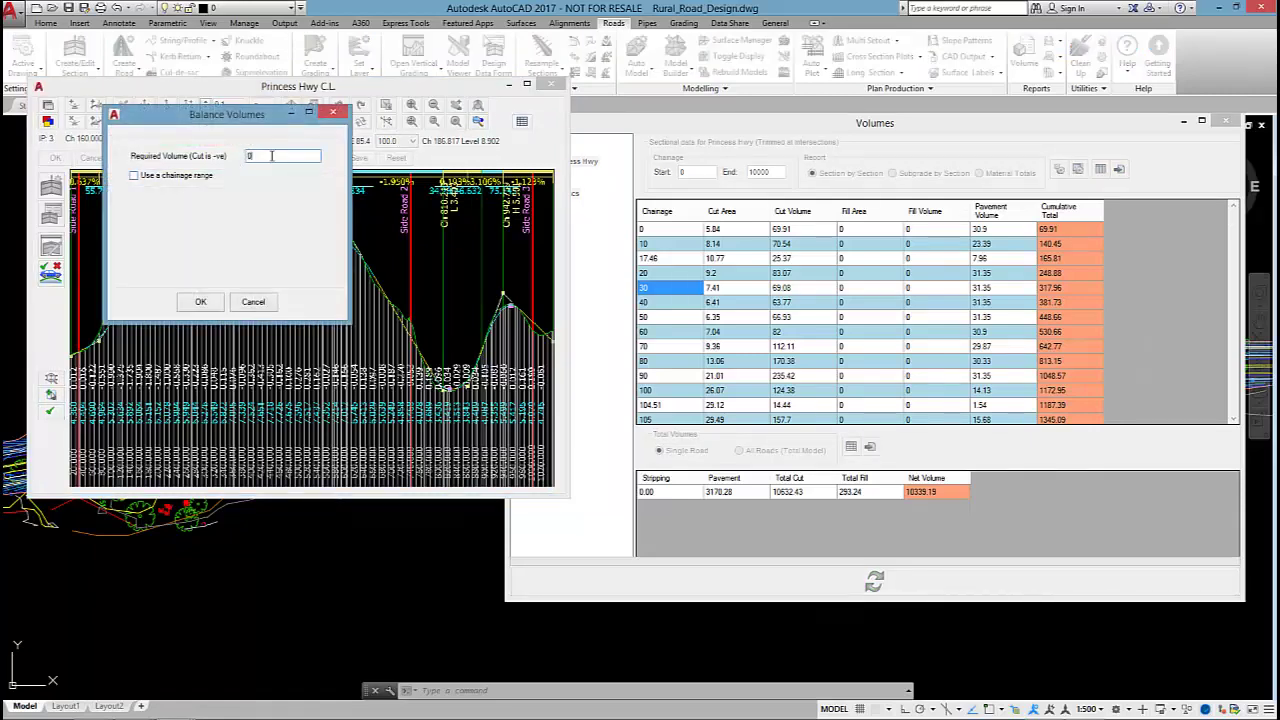
{"action": "left_click", "coordinate": [165, 178]}
{"action": "left_click", "coordinate": [201, 303]}
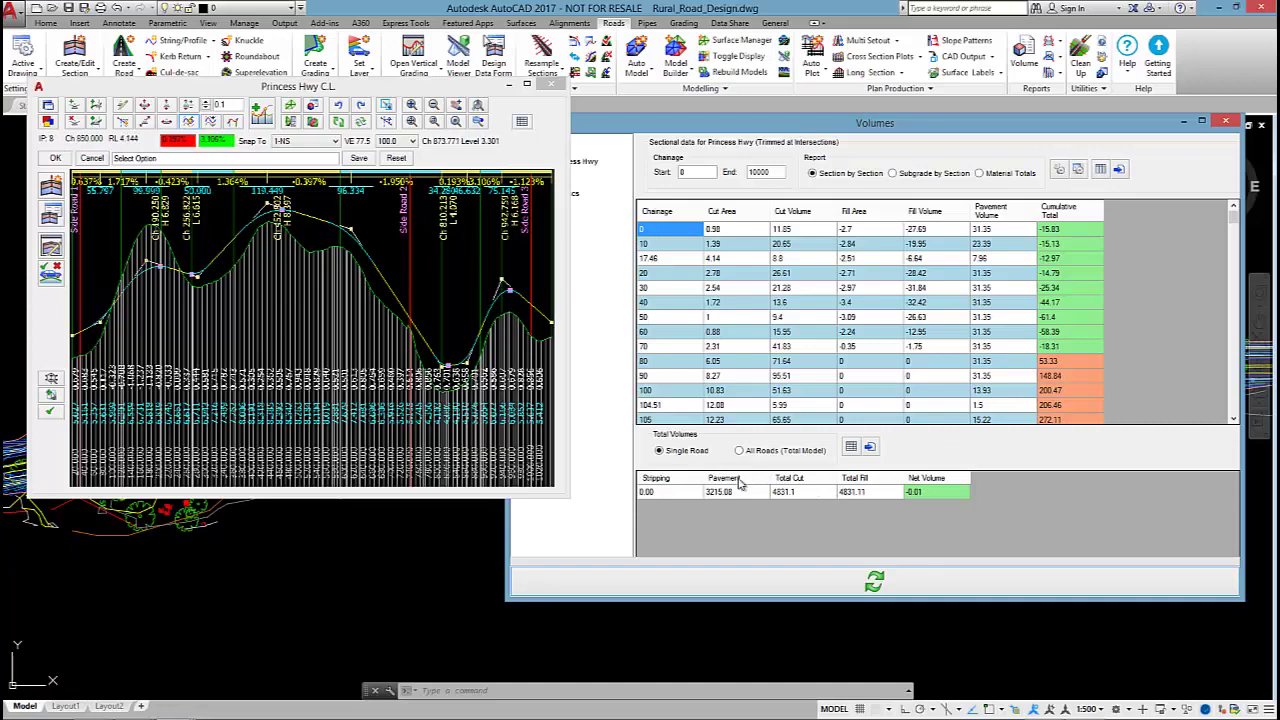
Check the new totals (cut 4831.1, fill 4831.11) and accept the vertical design.
{"action": "left_click", "coordinate": [800, 493]}
{"action": "left_click", "coordinate": [866, 495]}
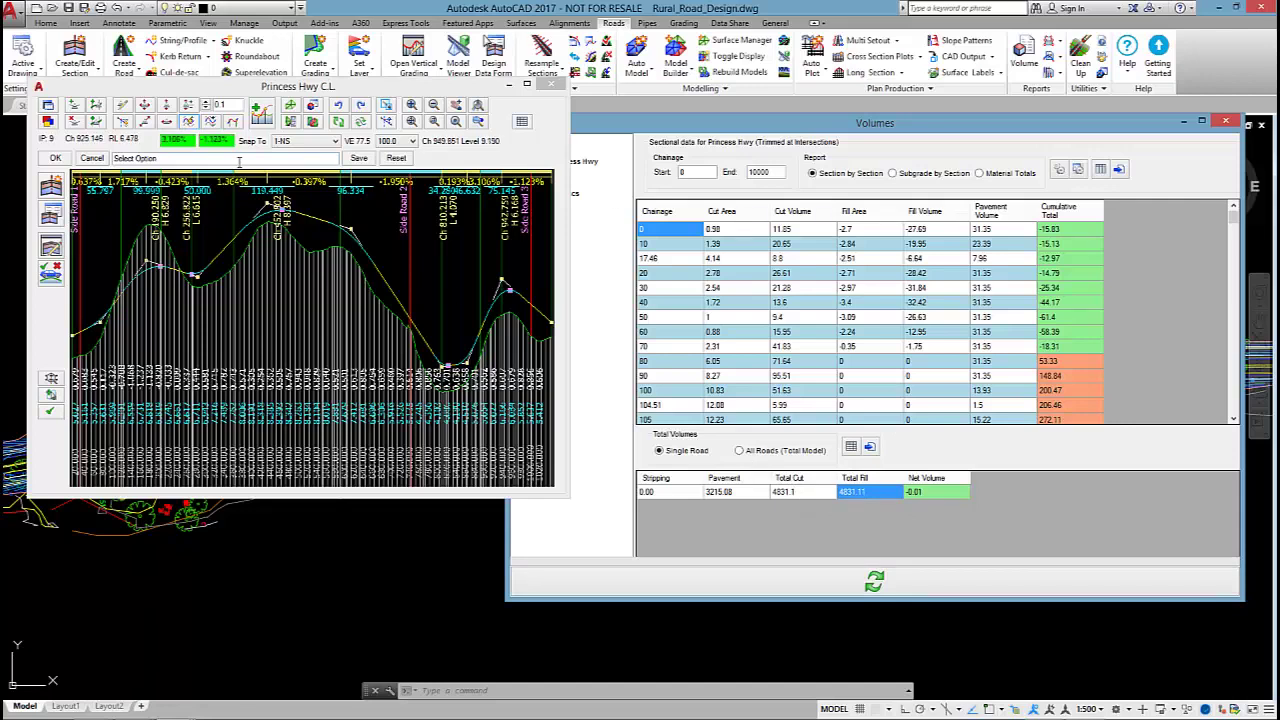
{"action": "left_click", "coordinate": [189, 121]}
{"action": "left_click", "coordinate": [55, 159]}
{"action": "left_click_drag", "start_coordinate": [868, 131], "coordinate": [702, 137]}
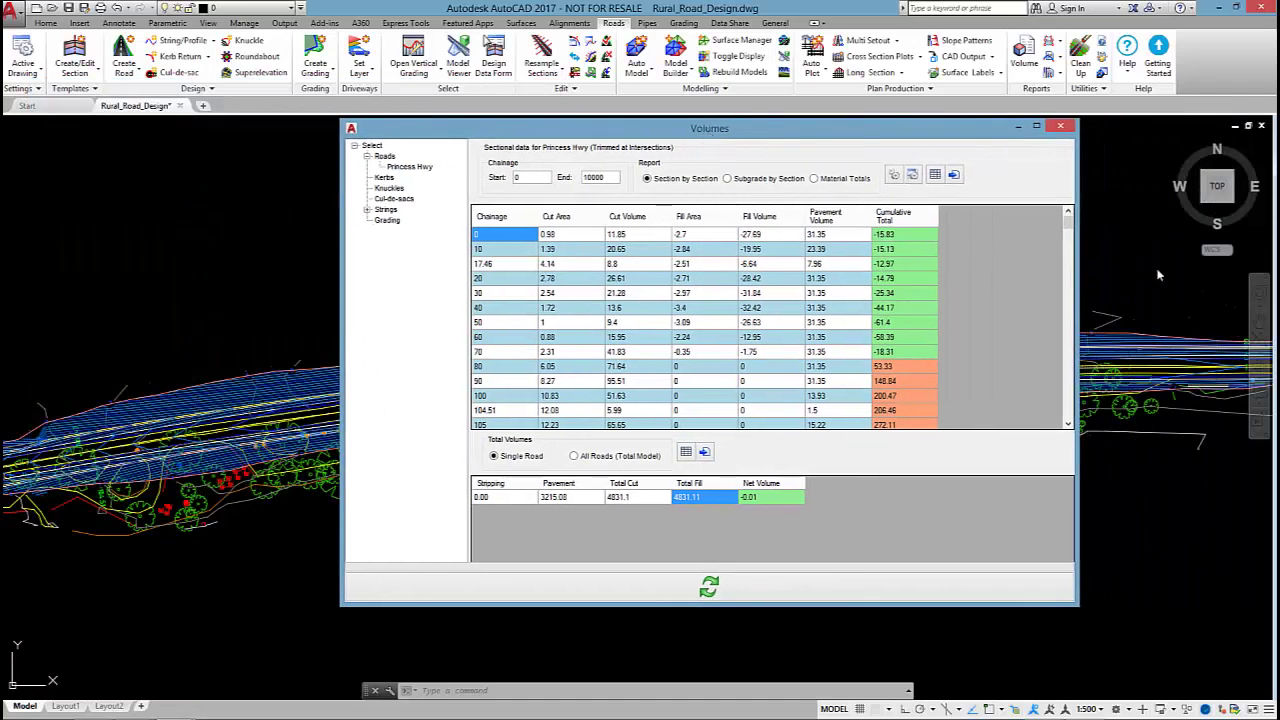
{"action": "left_click", "coordinate": [913, 176]}
{"action": "left_click_drag", "start_coordinate": [537, 137], "coordinate": [297, 124]}
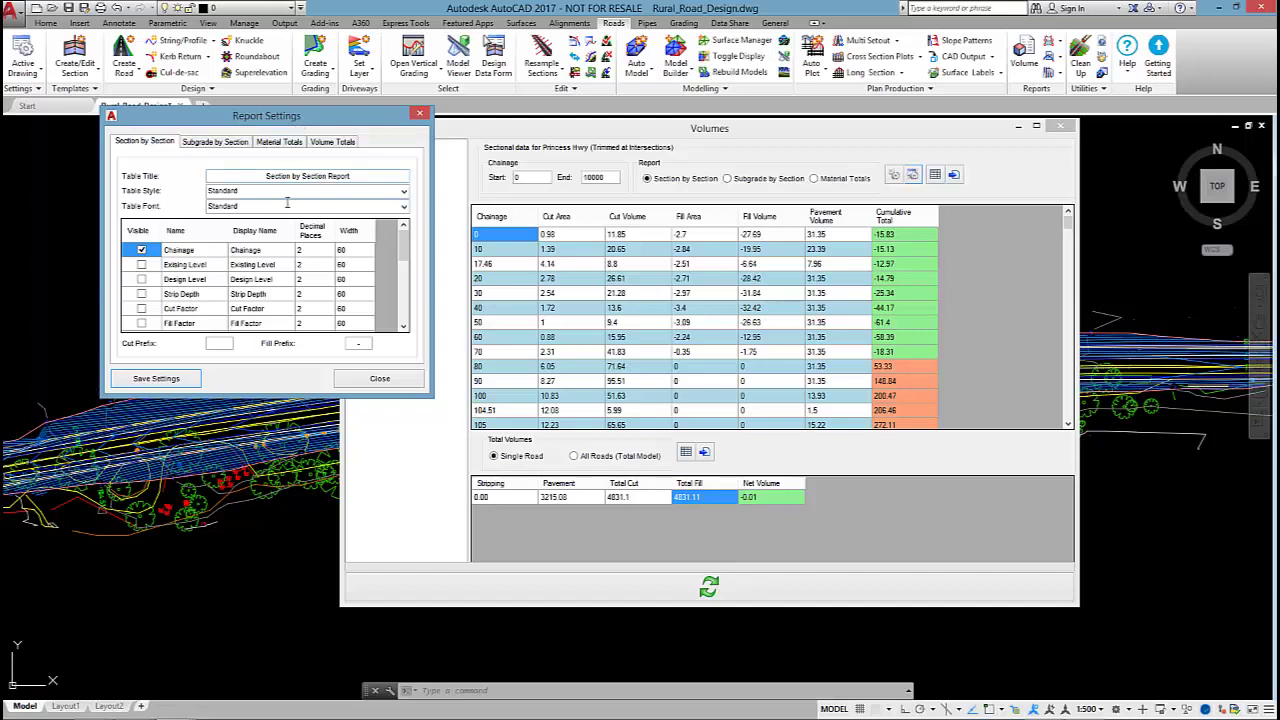
{"action": "left_click", "coordinate": [206, 266]}
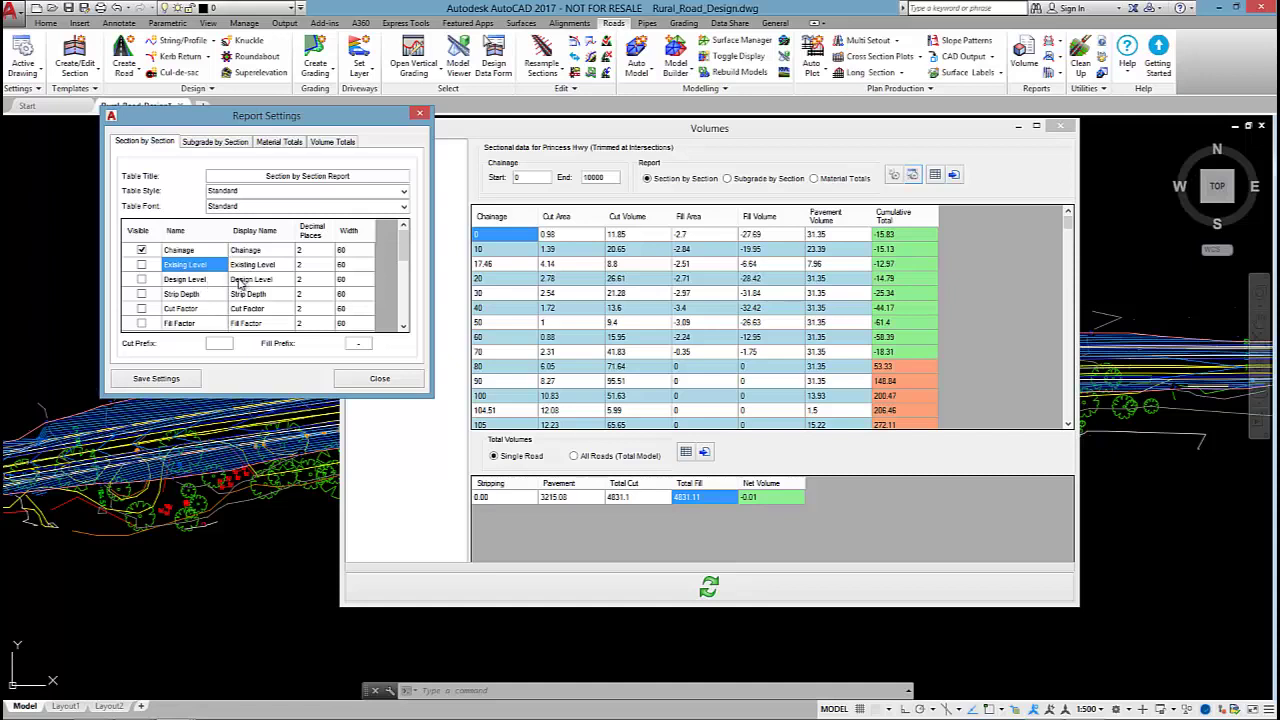
{"action": "left_click", "coordinate": [185, 281]}
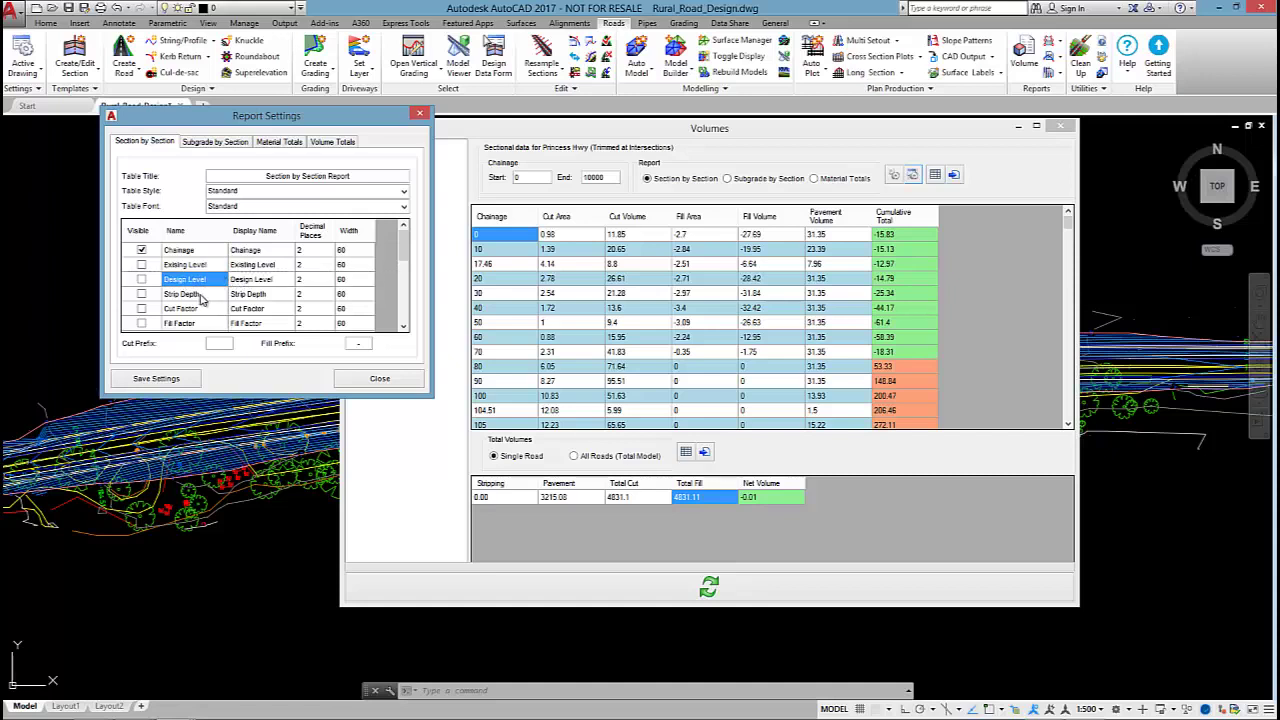
{"action": "left_click", "coordinate": [193, 294]}
{"action": "scroll", "coordinate": [195, 285], "scroll_direction": "down", "scroll_amount": 3}
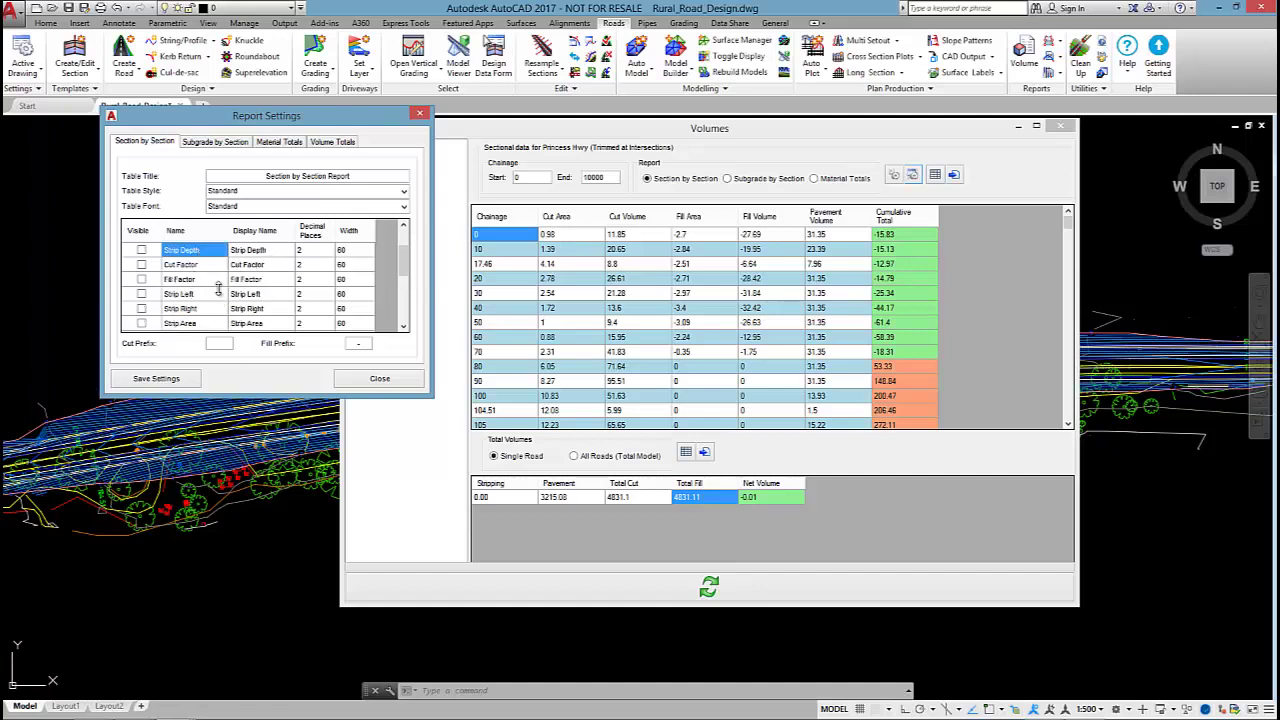
{"action": "scroll", "coordinate": [215, 290], "scroll_direction": "down", "scroll_amount": 5}
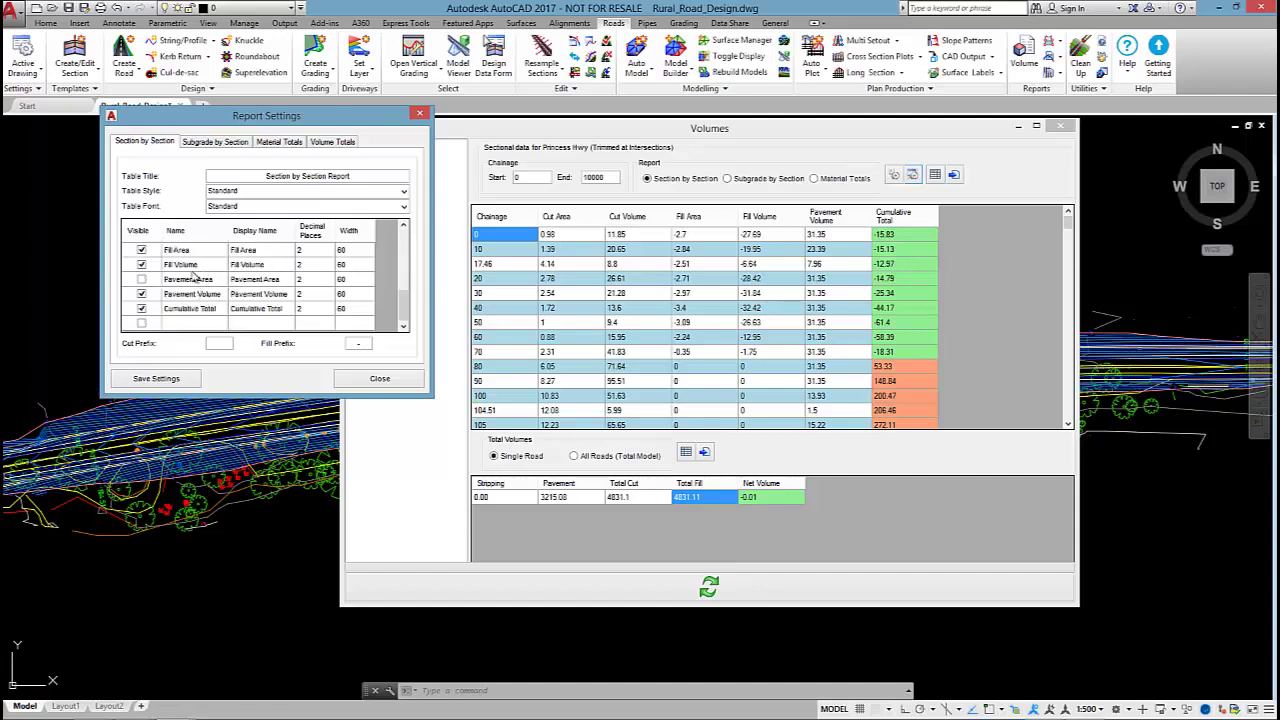
{"action": "left_click", "coordinate": [380, 378]}
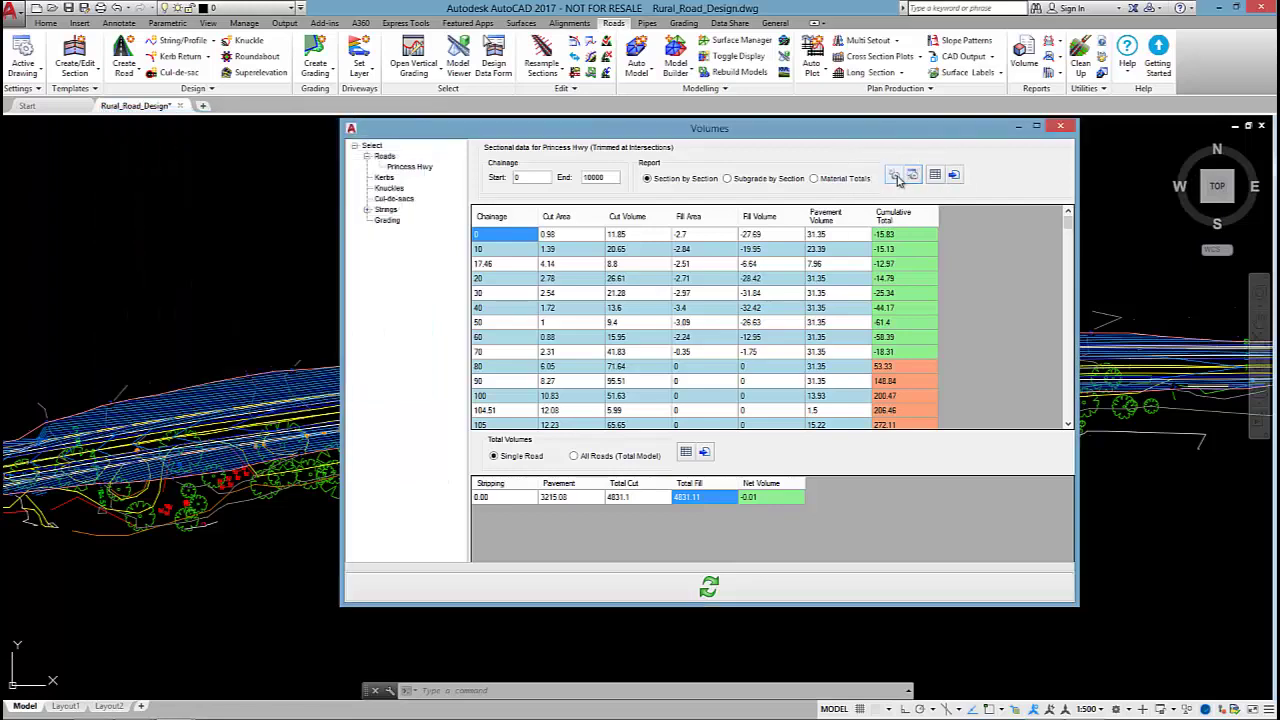
{"action": "left_click", "coordinate": [894, 176]}
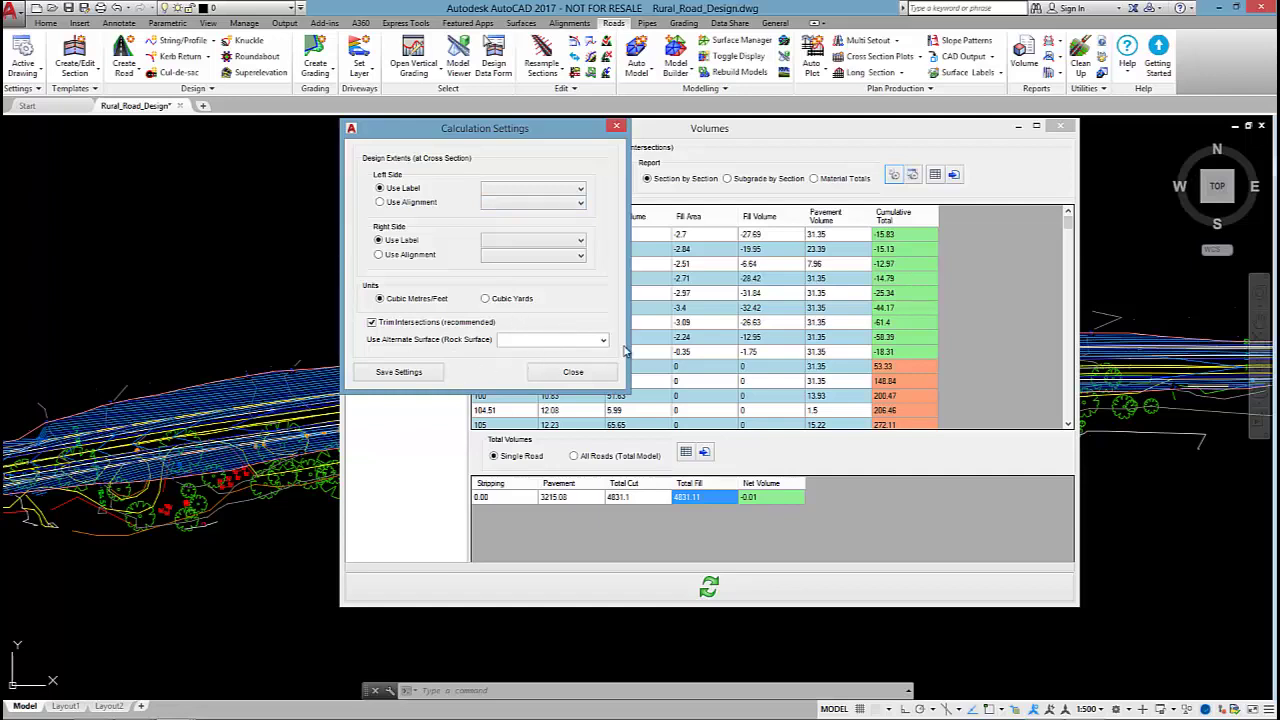
{"action": "left_click", "coordinate": [604, 340]}
{"action": "left_click", "coordinate": [566, 373]}
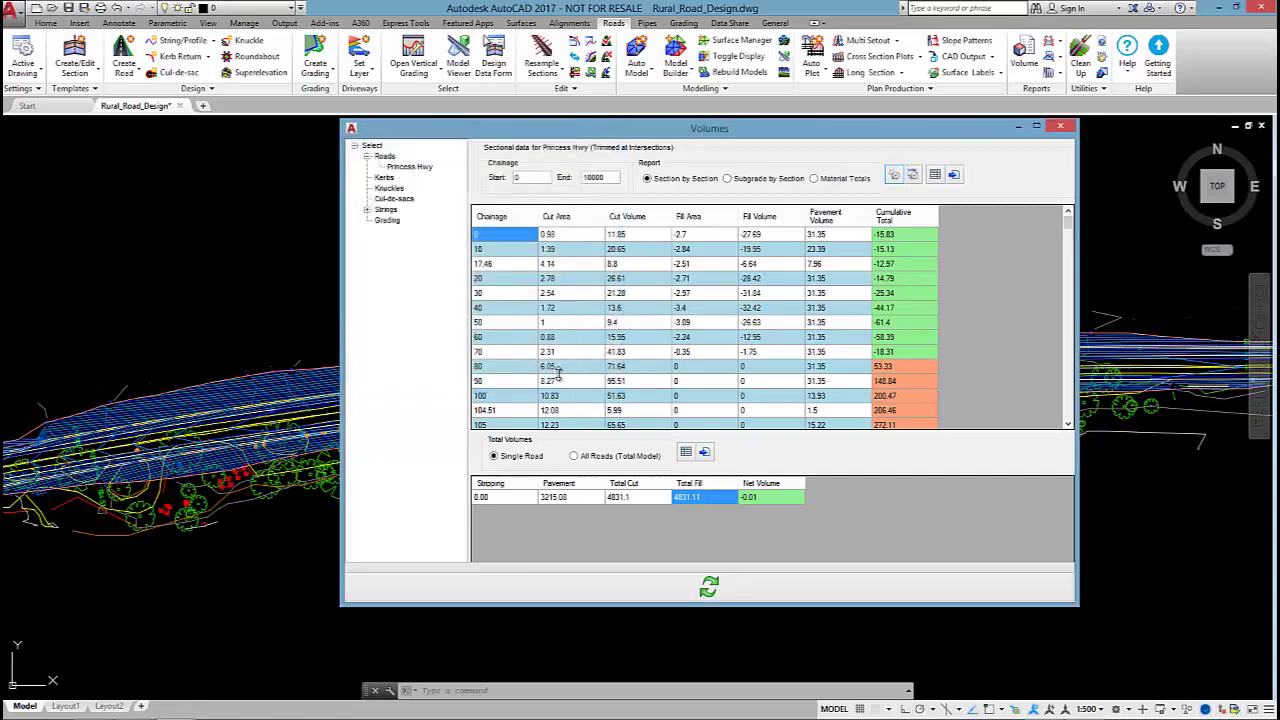
Review subgrade volumes by region, then show Material Totals: Asphalt 251.95, FCR Class 2 898.61, FCR Class 3 2064.47.
{"action": "left_click", "coordinate": [754, 180]}
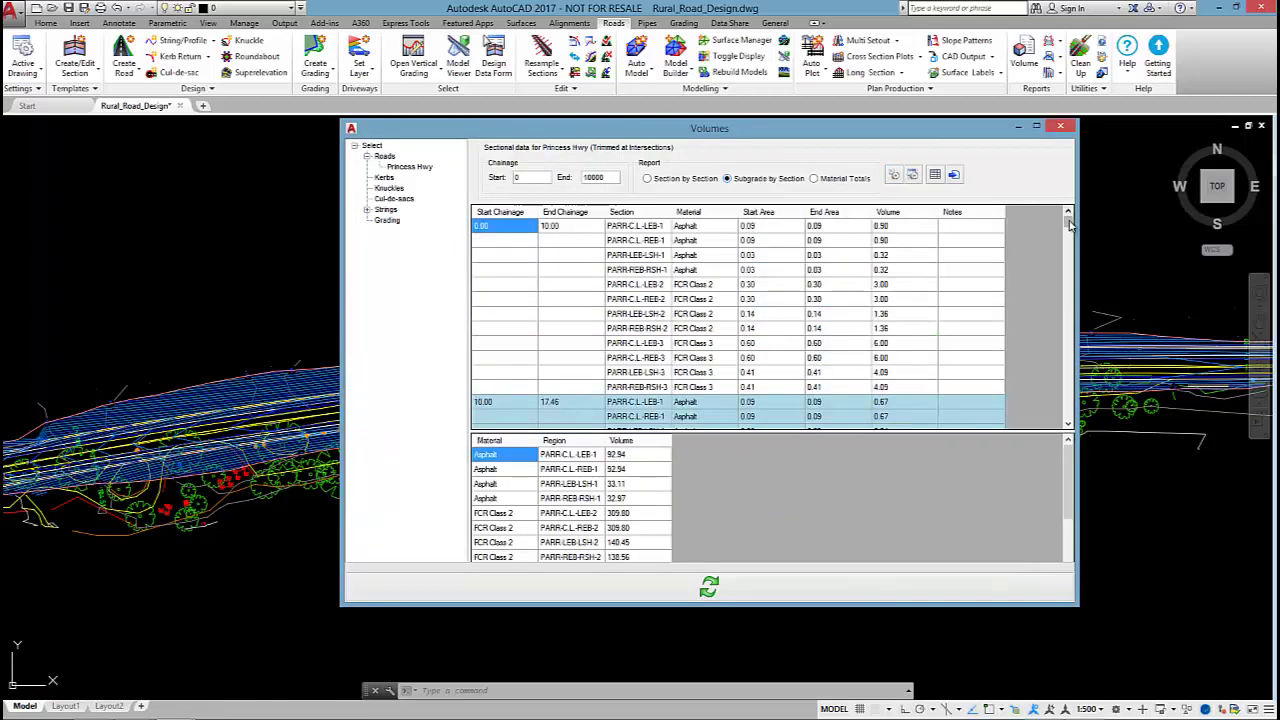
{"action": "left_click_drag", "start_coordinate": [1068, 222], "coordinate": [1070, 230]}
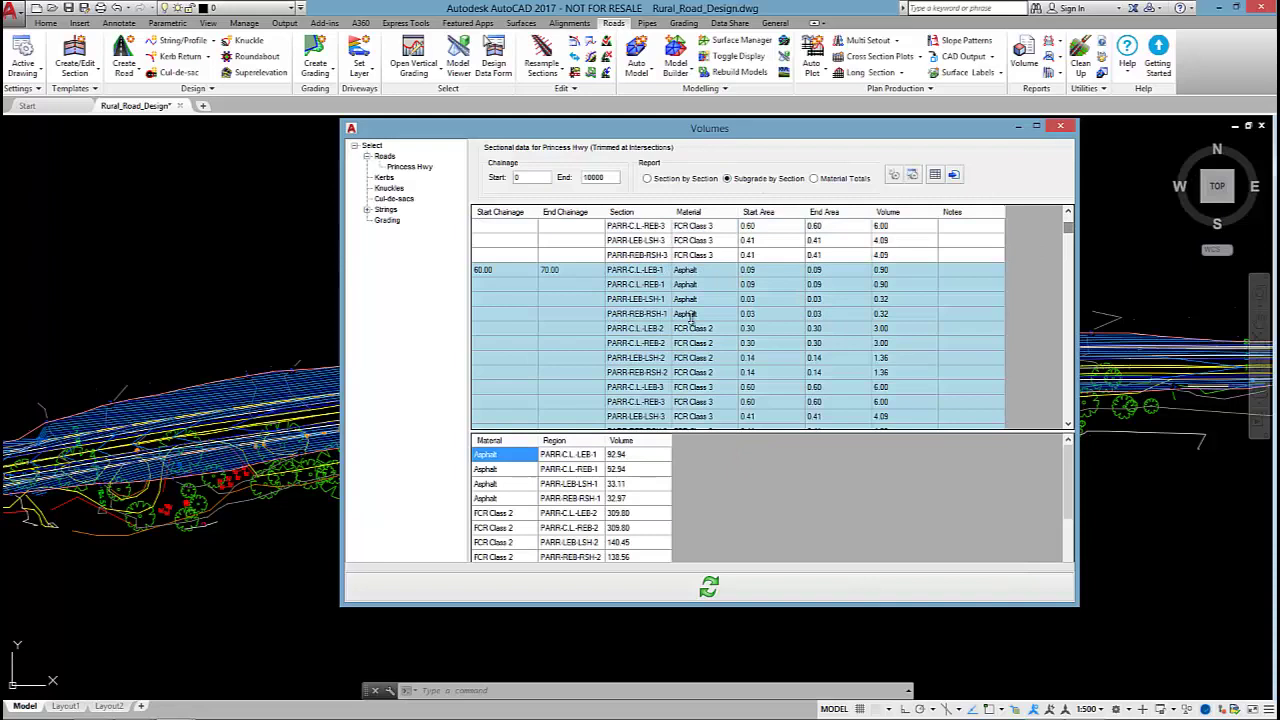
{"action": "scroll", "coordinate": [758, 348], "scroll_direction": "down", "scroll_amount": 3}
{"action": "scroll", "coordinate": [758, 348], "scroll_direction": "down", "scroll_amount": 3}
{"action": "left_click_drag", "start_coordinate": [528, 433], "coordinate": [530, 404]}
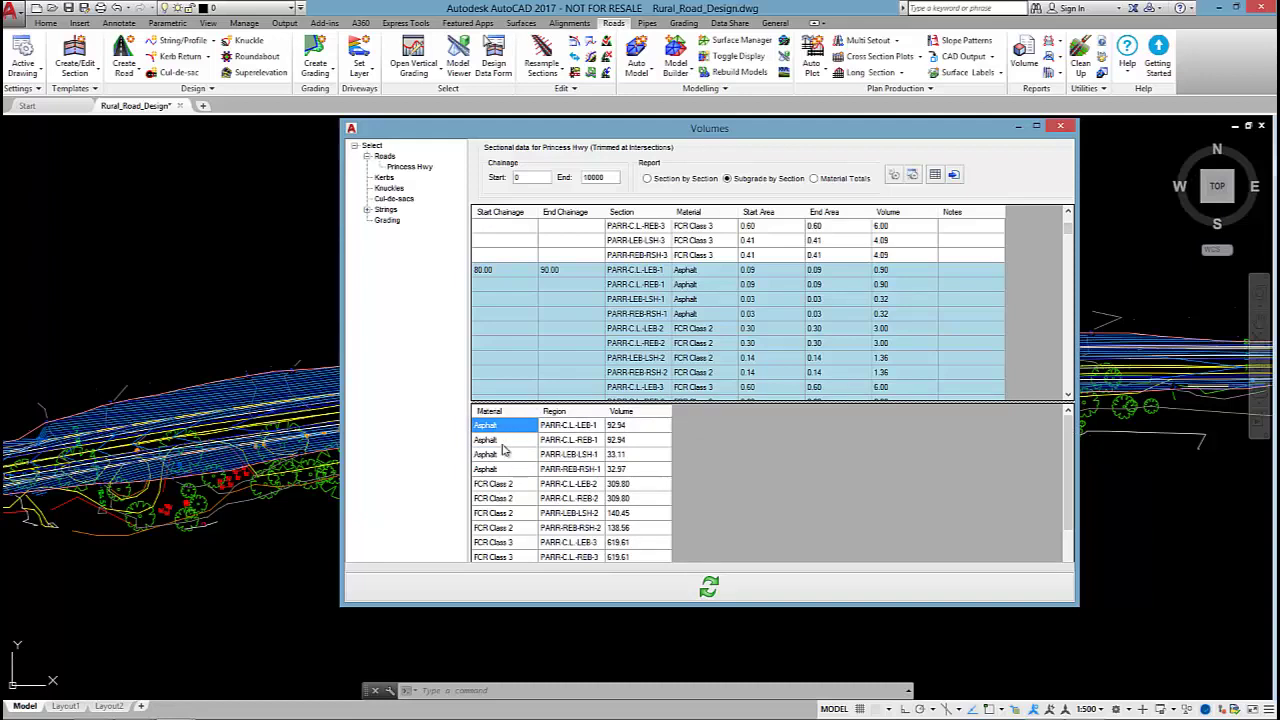
{"action": "left_click", "coordinate": [503, 469]}
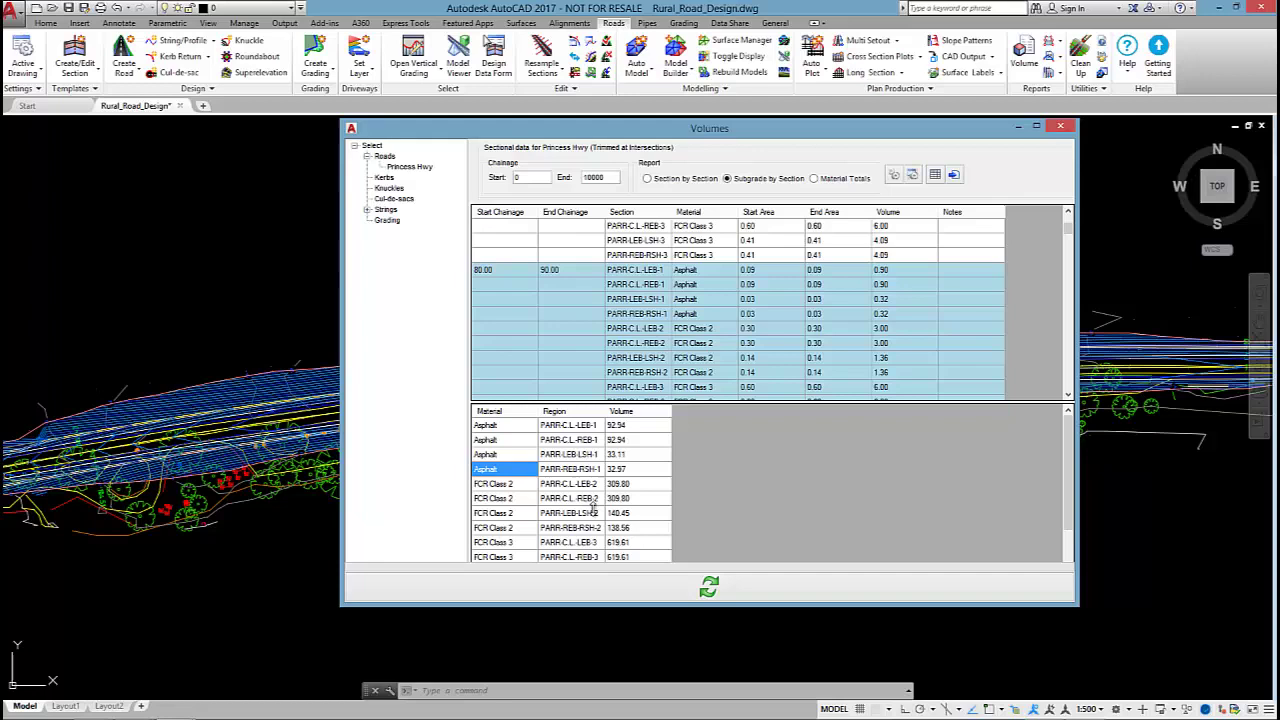
{"action": "left_click", "coordinate": [567, 430]}
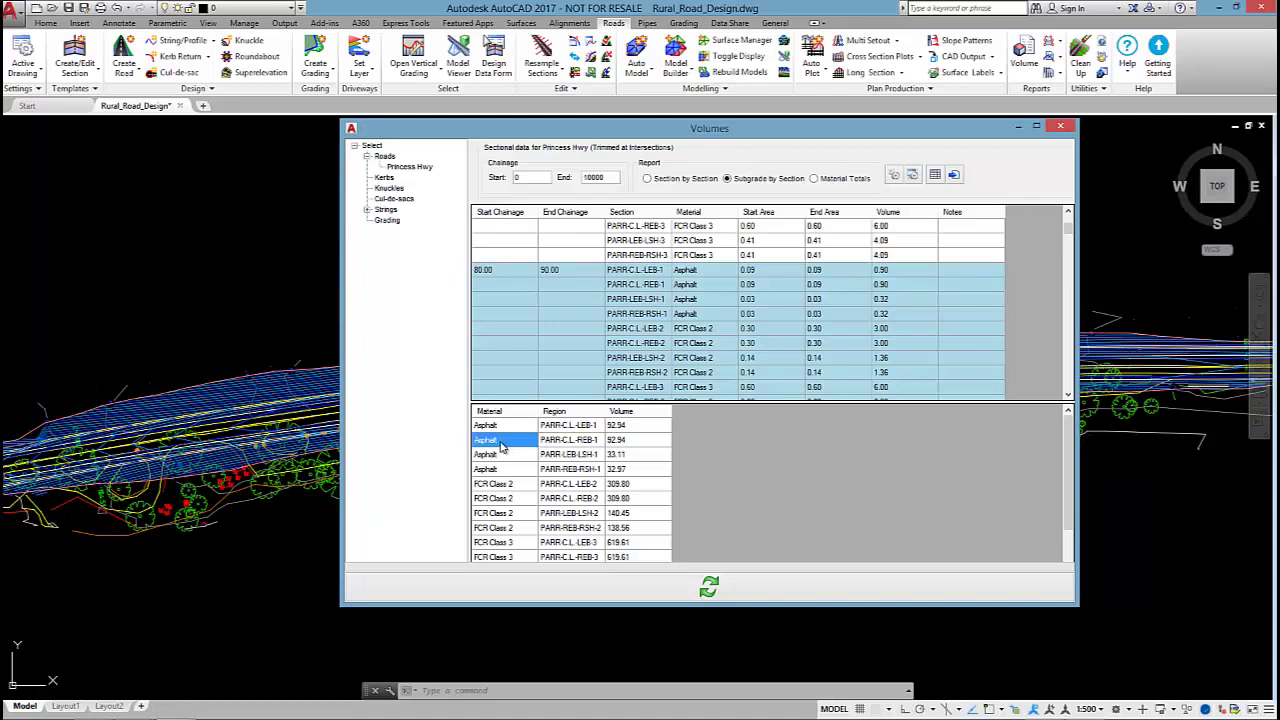
{"action": "left_click", "coordinate": [562, 441]}
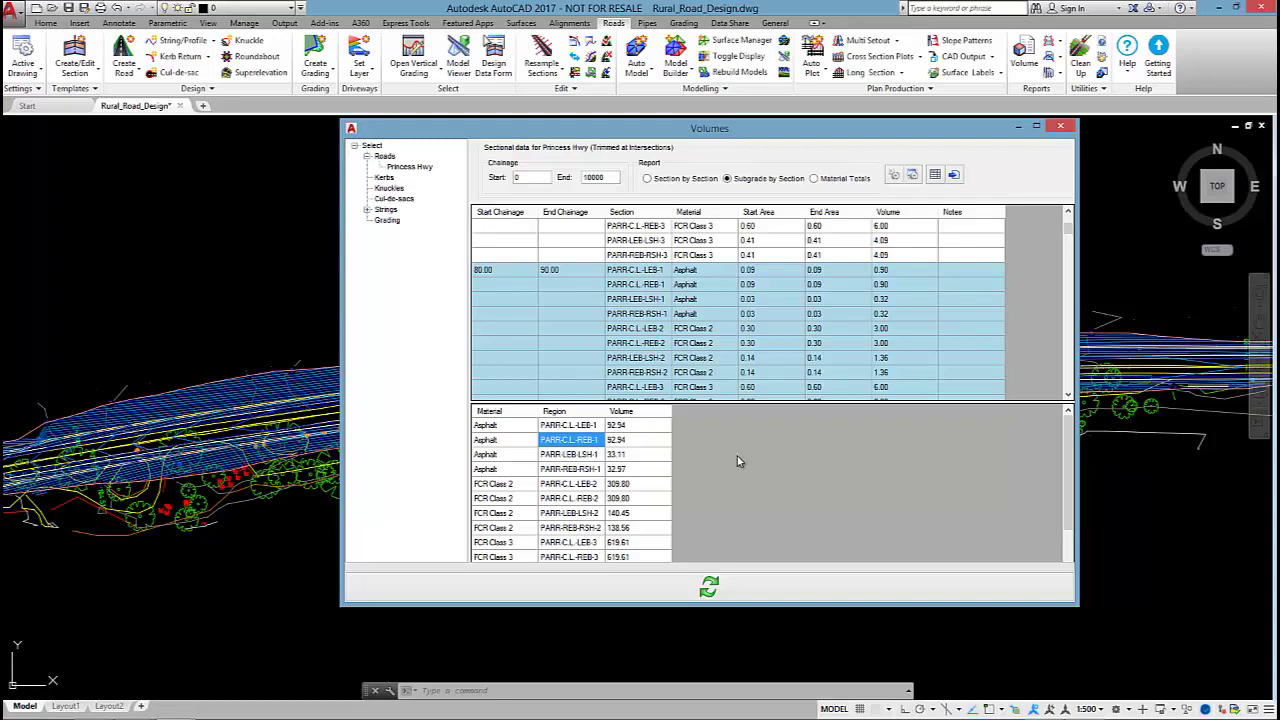
{"action": "left_click", "coordinate": [815, 178]}
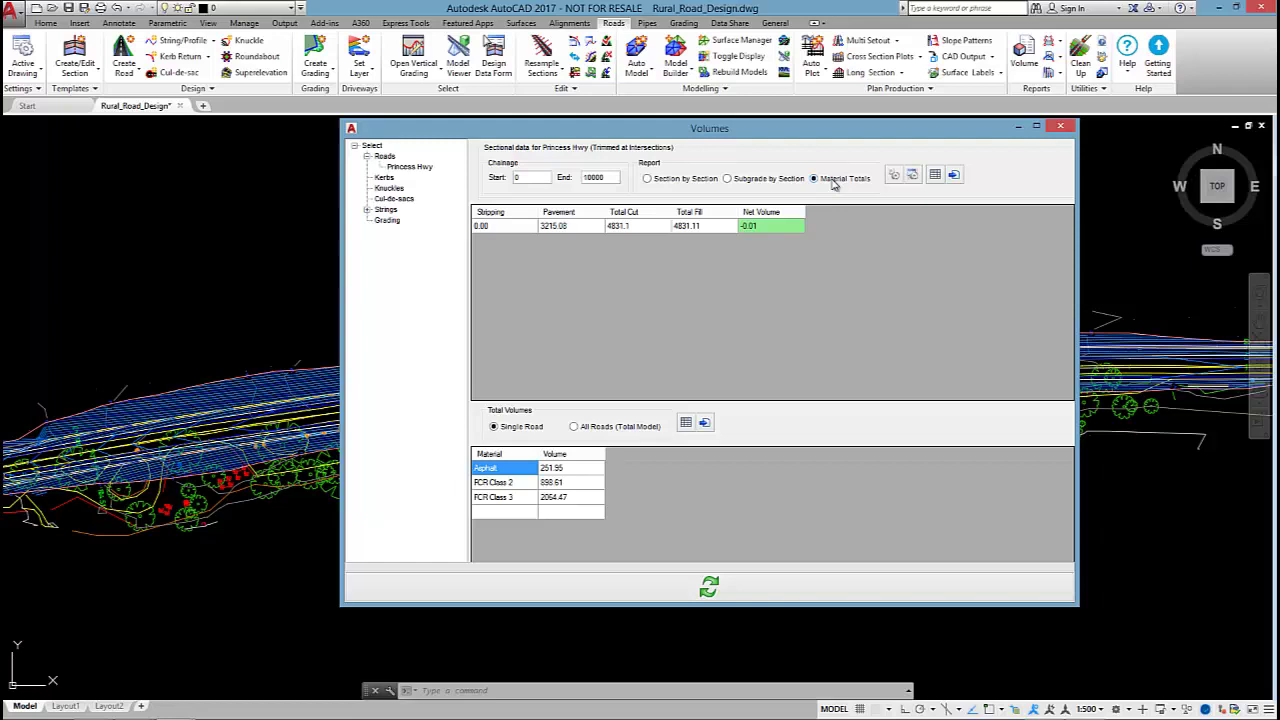
Insert the Volume Totals and Material Totals tables for Princess Hwy into the drawing.
{"action": "left_click", "coordinate": [492, 482]}
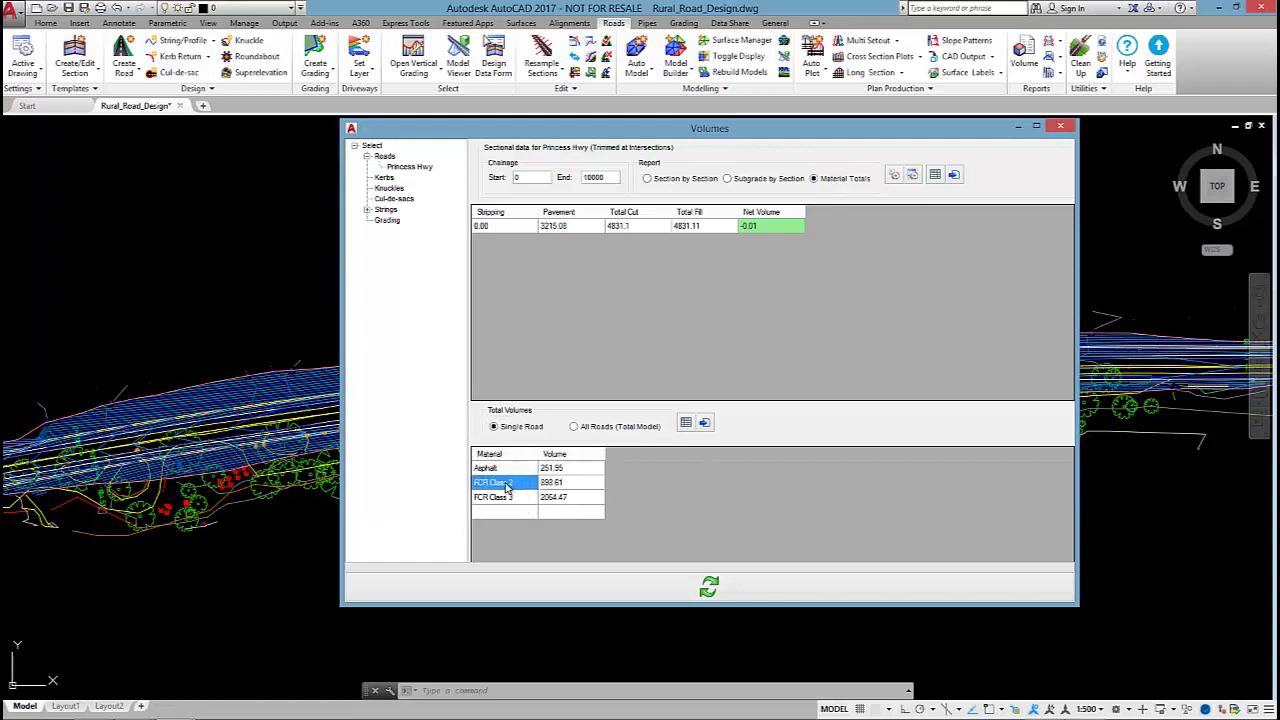
{"action": "left_click", "coordinate": [510, 498]}
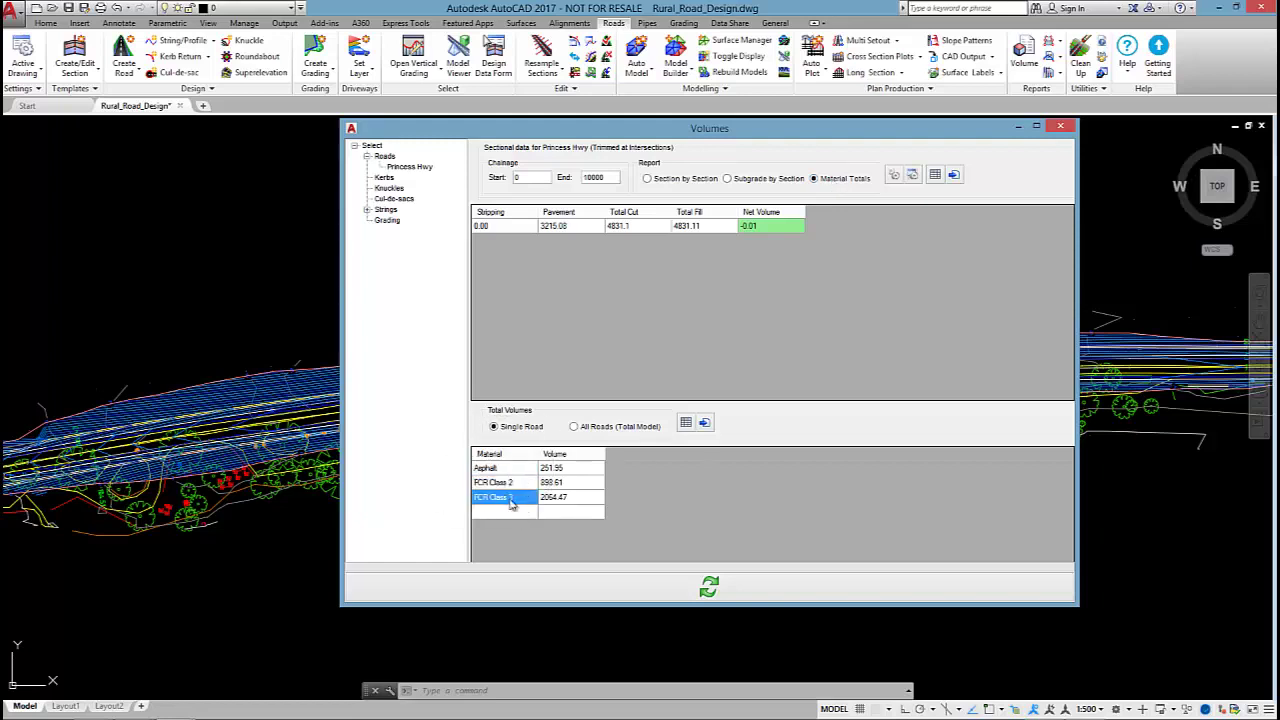
{"action": "left_click", "coordinate": [935, 175]}
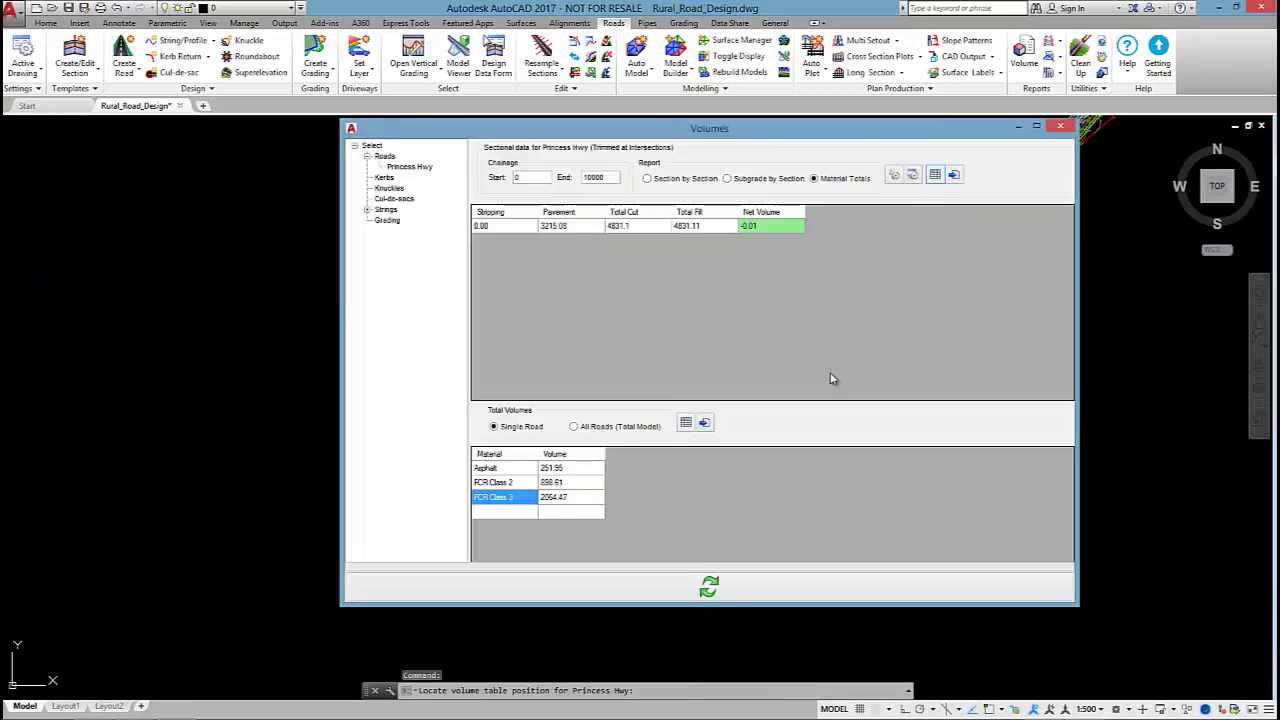
{"action": "left_click", "coordinate": [686, 422]}
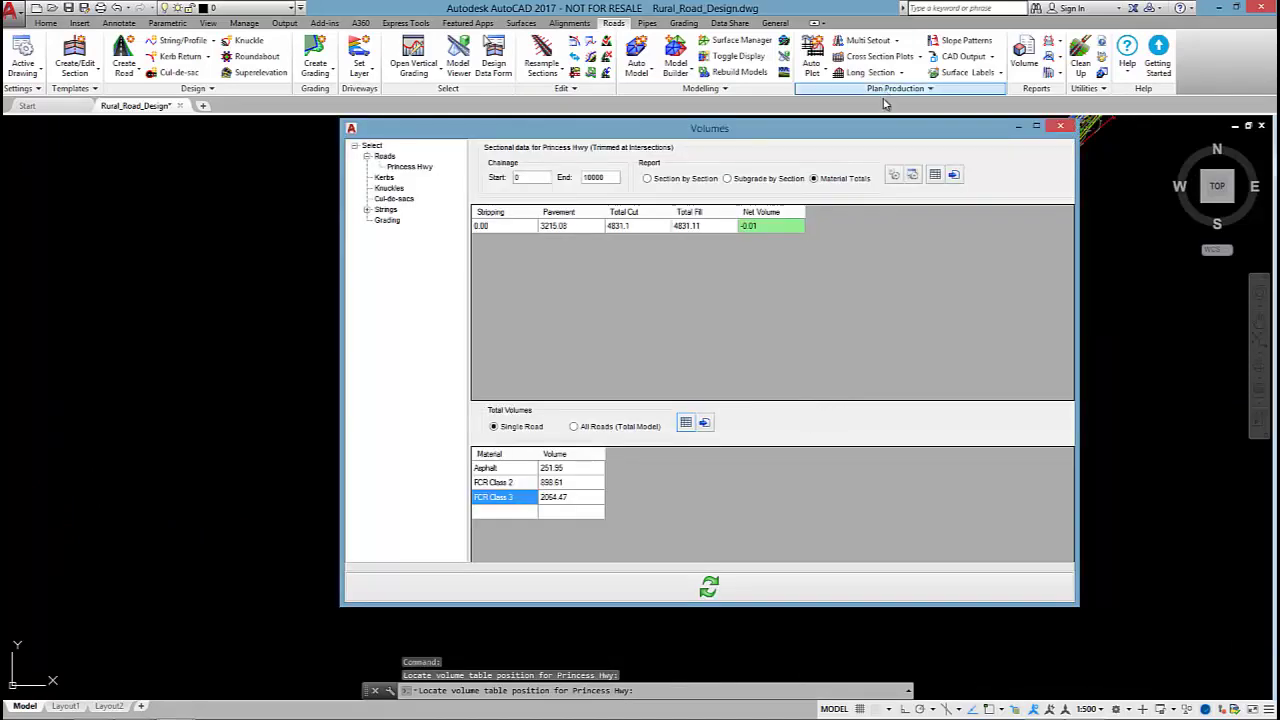
Pan to view the placed tables beside the road and close the Volumes report.
{"action": "left_click_drag", "start_coordinate": [884, 128], "coordinate": [524, 130]}
{"action": "scroll", "coordinate": [914, 450], "scroll_direction": "up", "scroll_amount": 5}
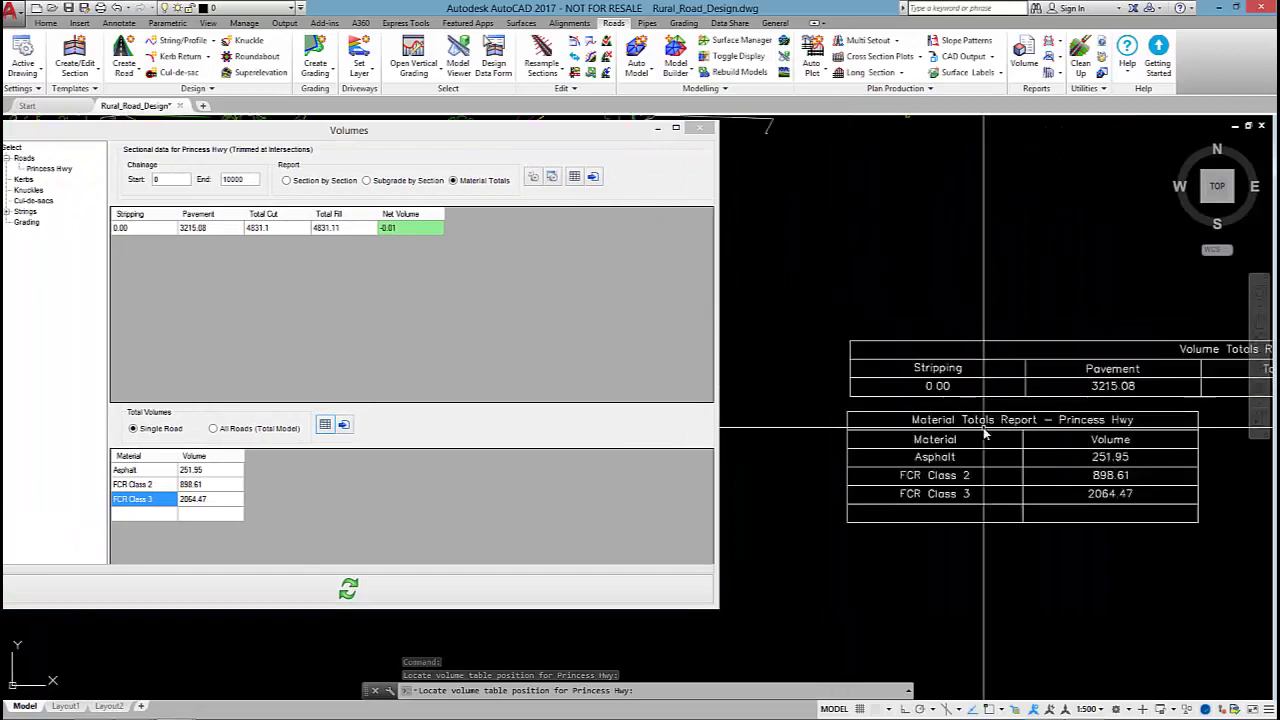
{"action": "scroll", "coordinate": [925, 508], "scroll_direction": "down", "scroll_amount": 6}
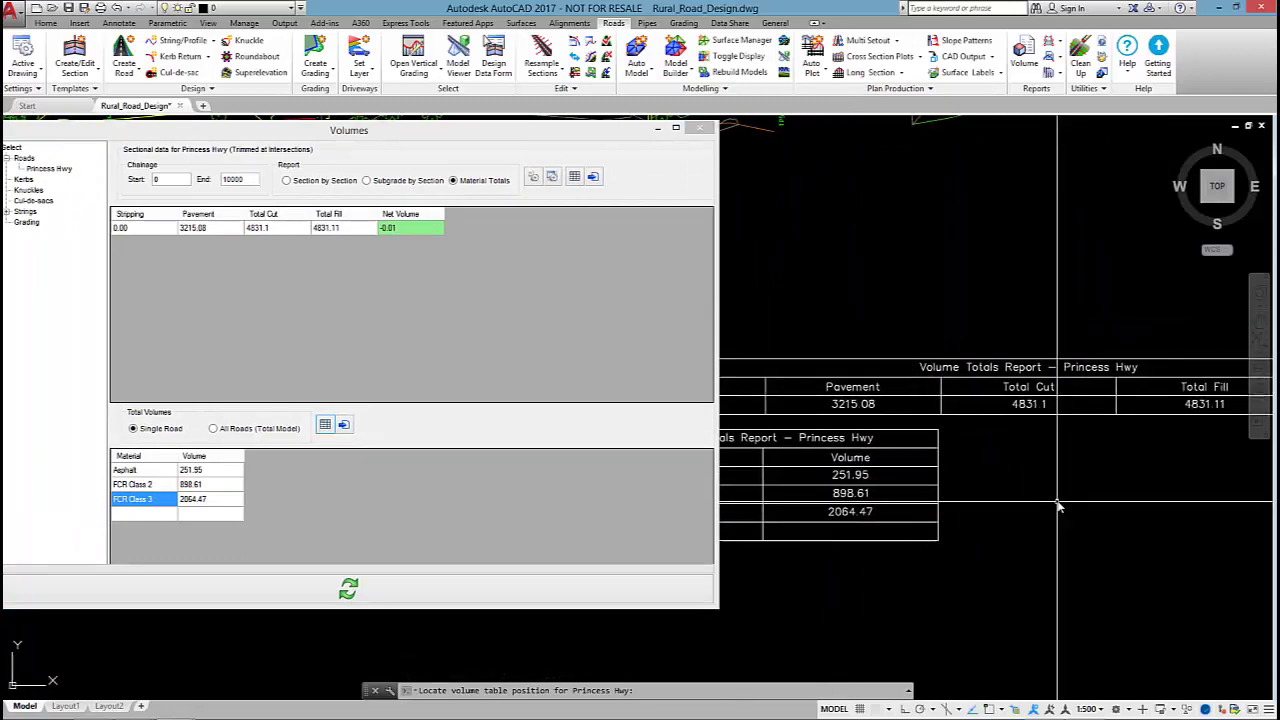
{"action": "middle_click_drag", "start_coordinate": [925, 508], "coordinate": [1016, 496]}
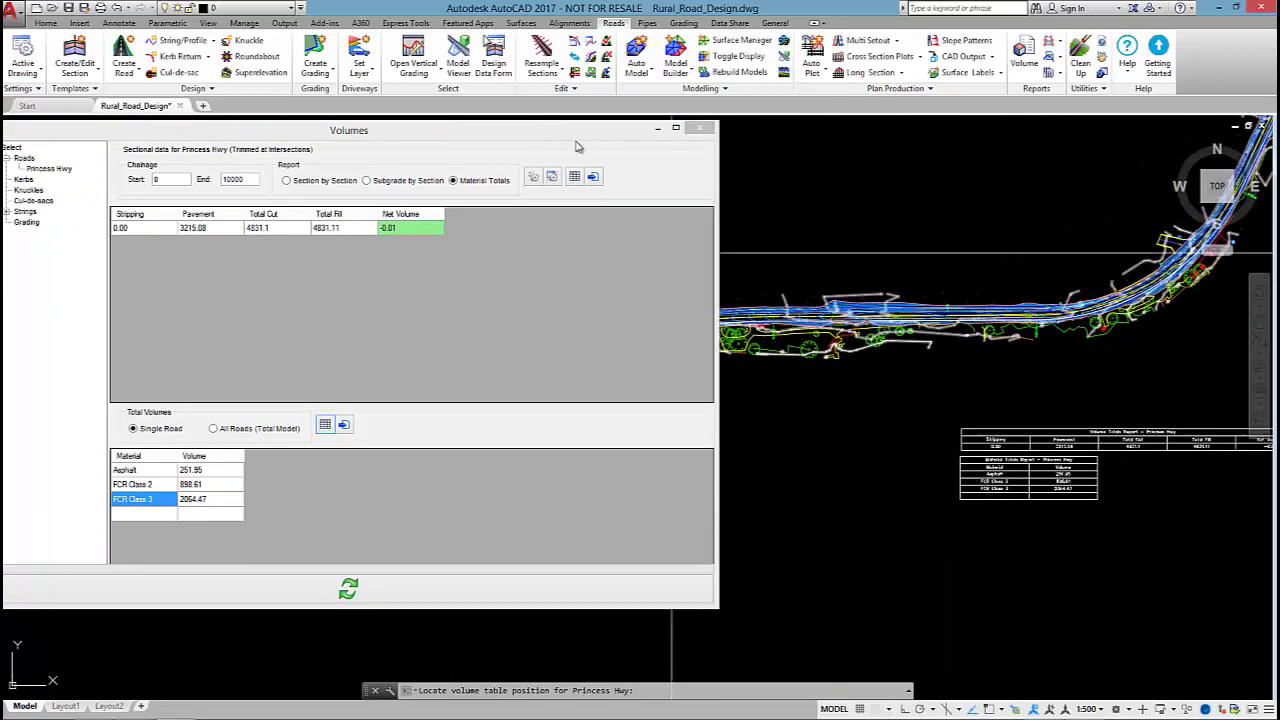
{"action": "left_click_drag", "start_coordinate": [598, 132], "coordinate": [747, 138]}
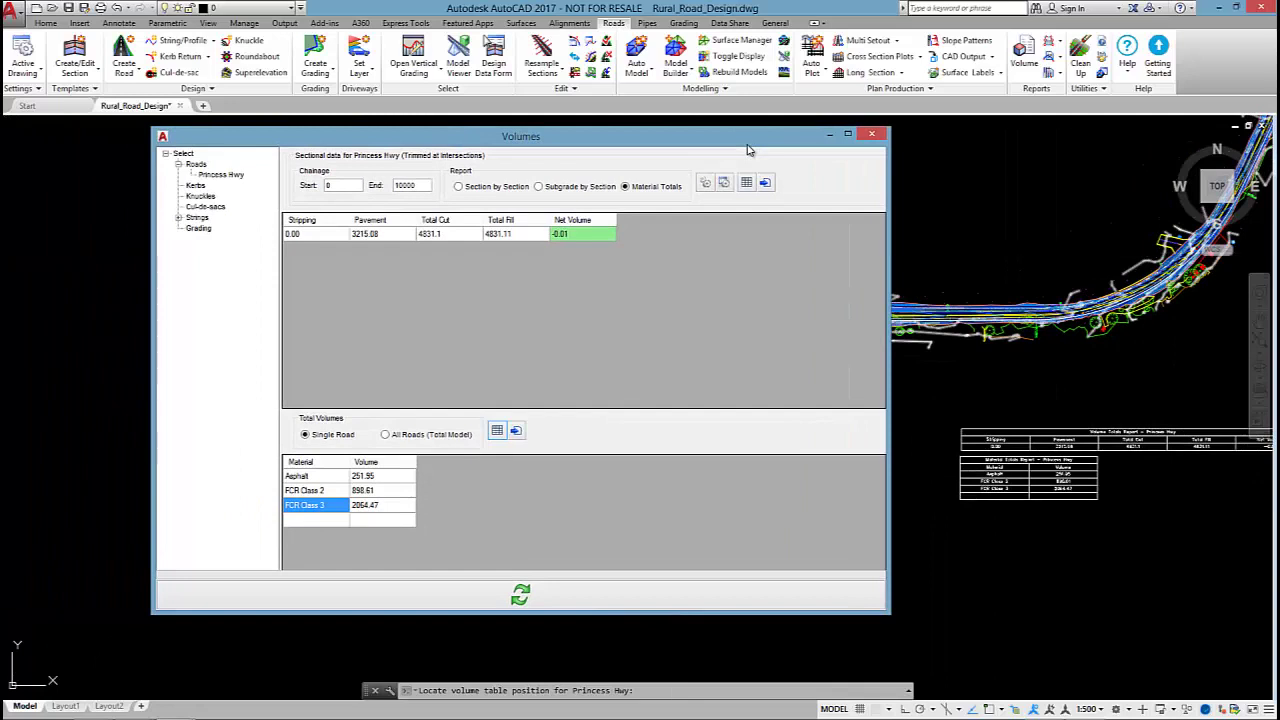
{"action": "left_click", "coordinate": [873, 137]}
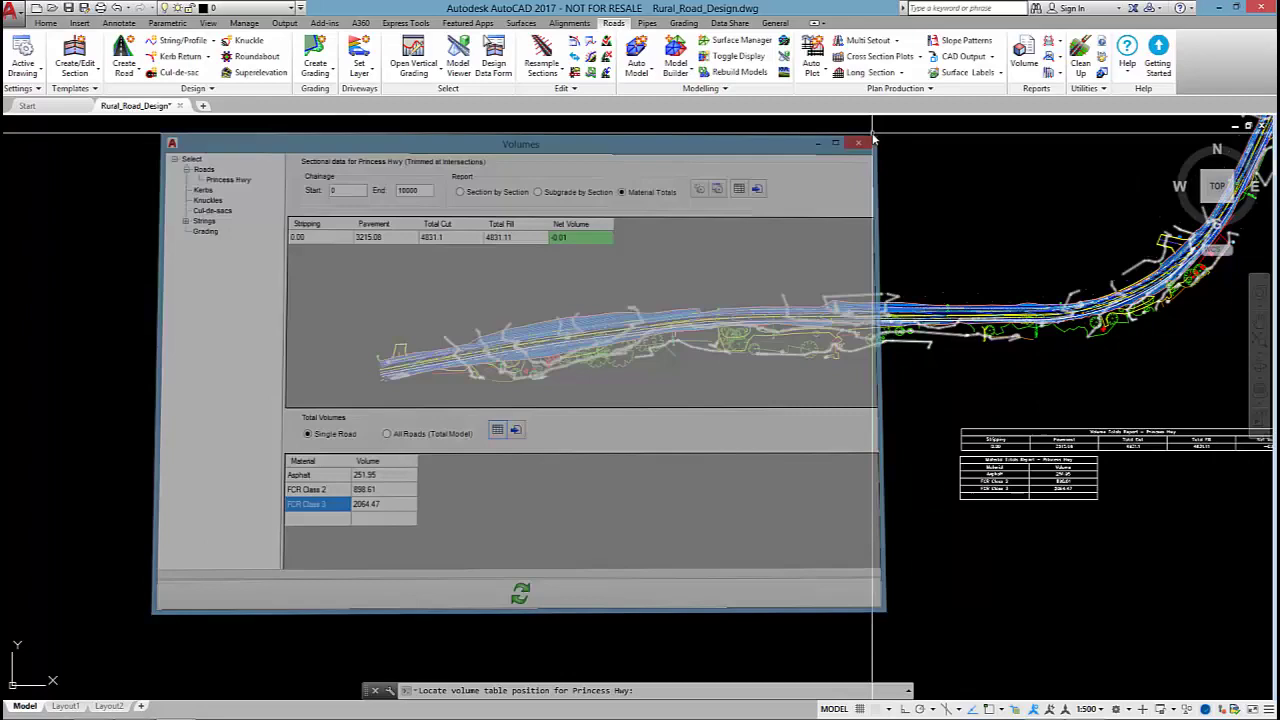
Launch Cross Section Plots for the Princess Hwy alignment and set the XS Plot dialog aside.
{"action": "middle_click_drag", "start_coordinate": [857, 305], "coordinate": [777, 371]}
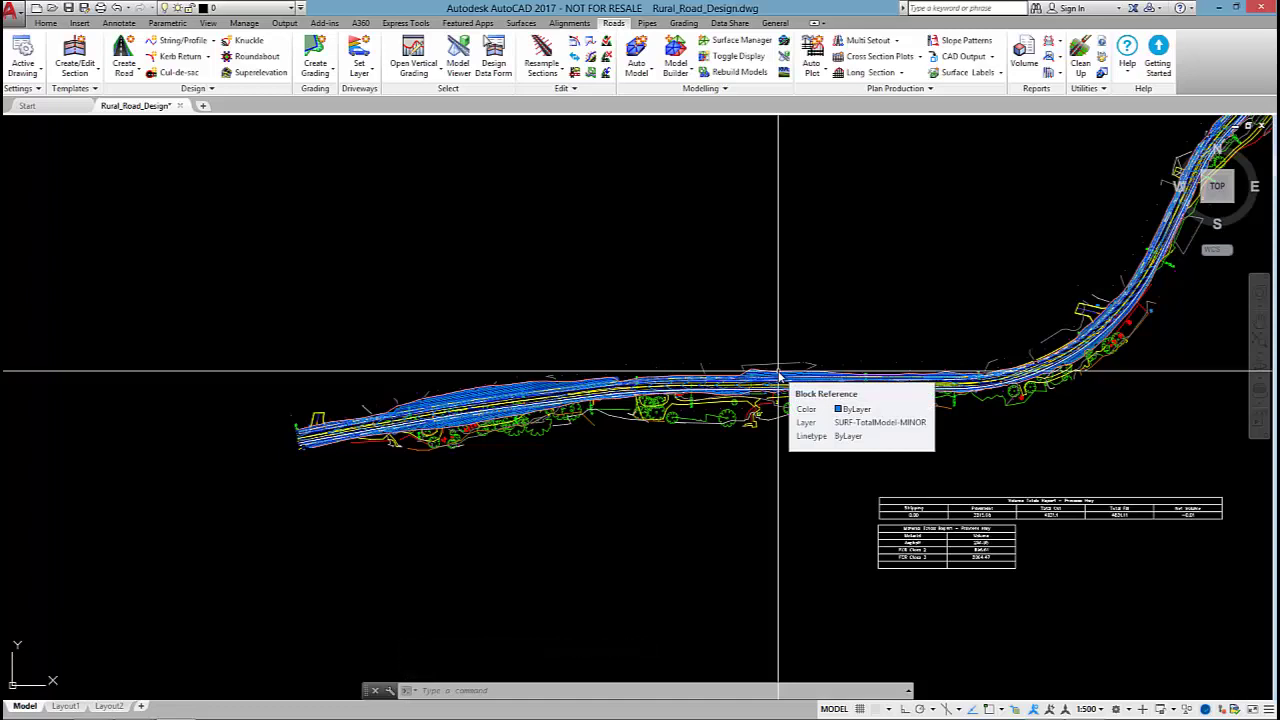
{"action": "left_click", "coordinate": [868, 58]}
{"action": "scroll", "coordinate": [525, 400], "scroll_direction": "up", "scroll_amount": 4}
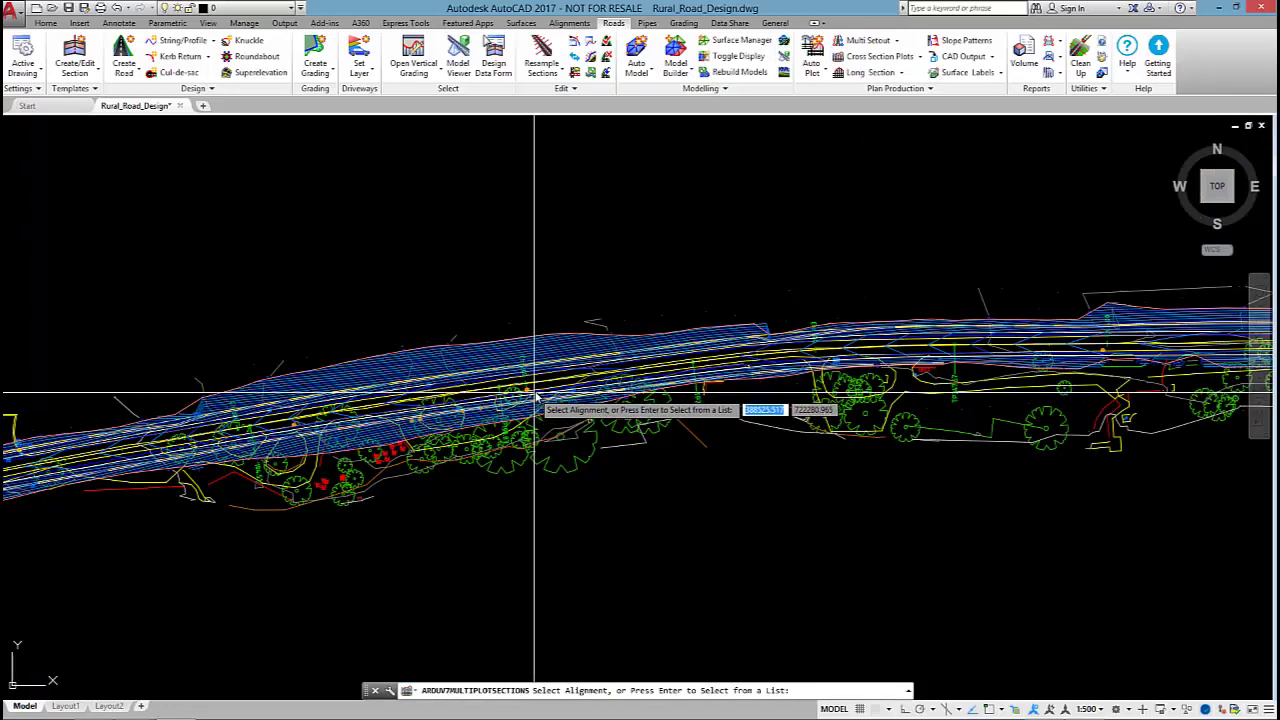
{"action": "left_click", "coordinate": [530, 385]}
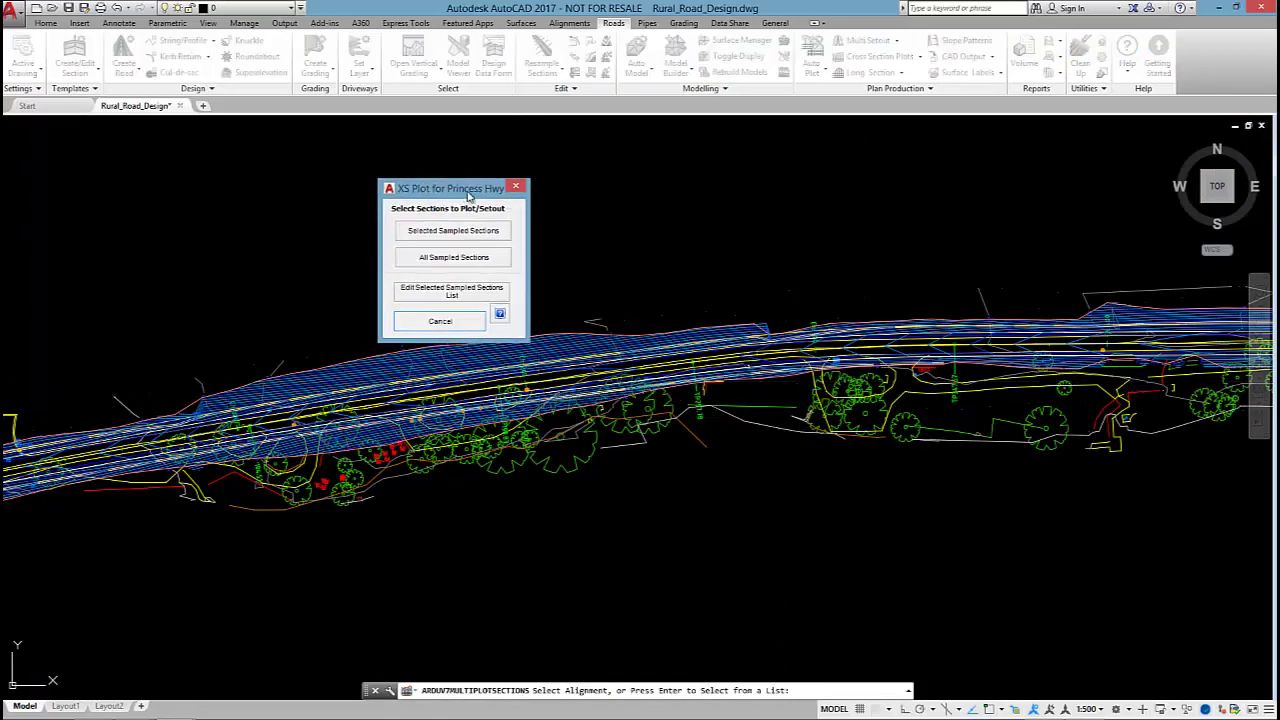
{"action": "left_click_drag", "start_coordinate": [468, 196], "coordinate": [575, 159]}
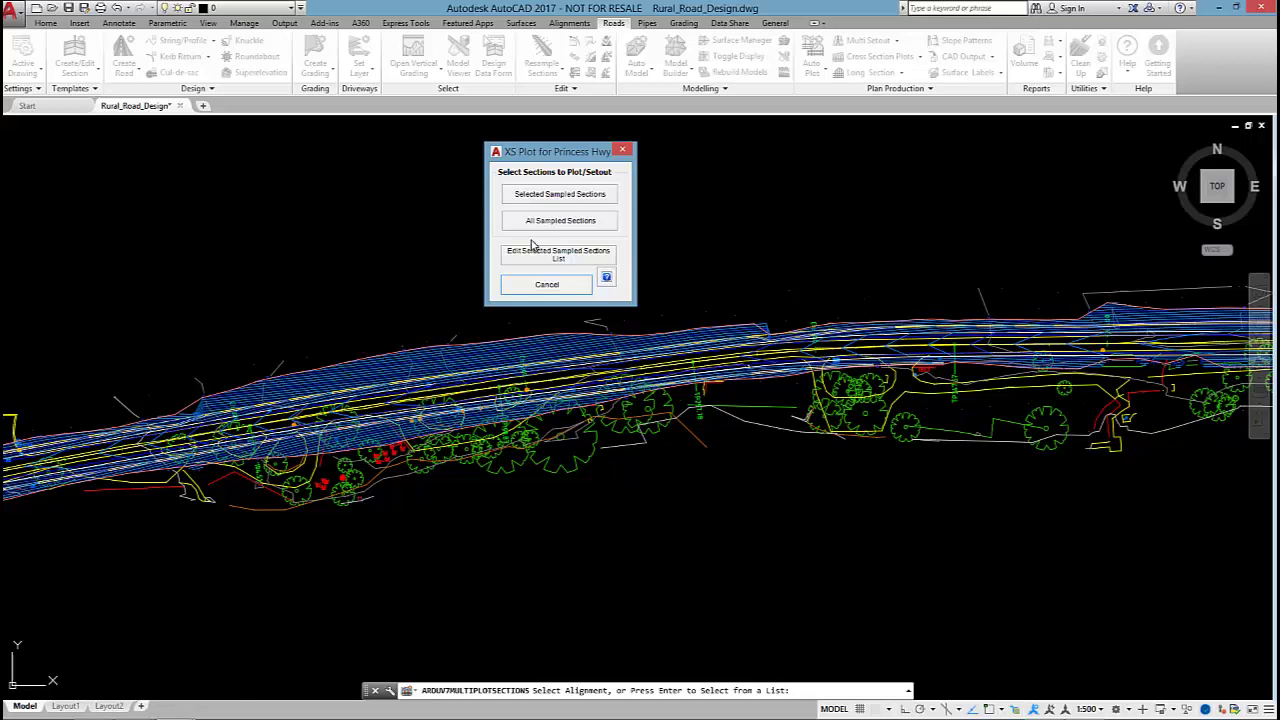
Plot the selected sampled sections and inspect the resulting Plotting Preview sheets and title block.
{"action": "left_click", "coordinate": [566, 200]}
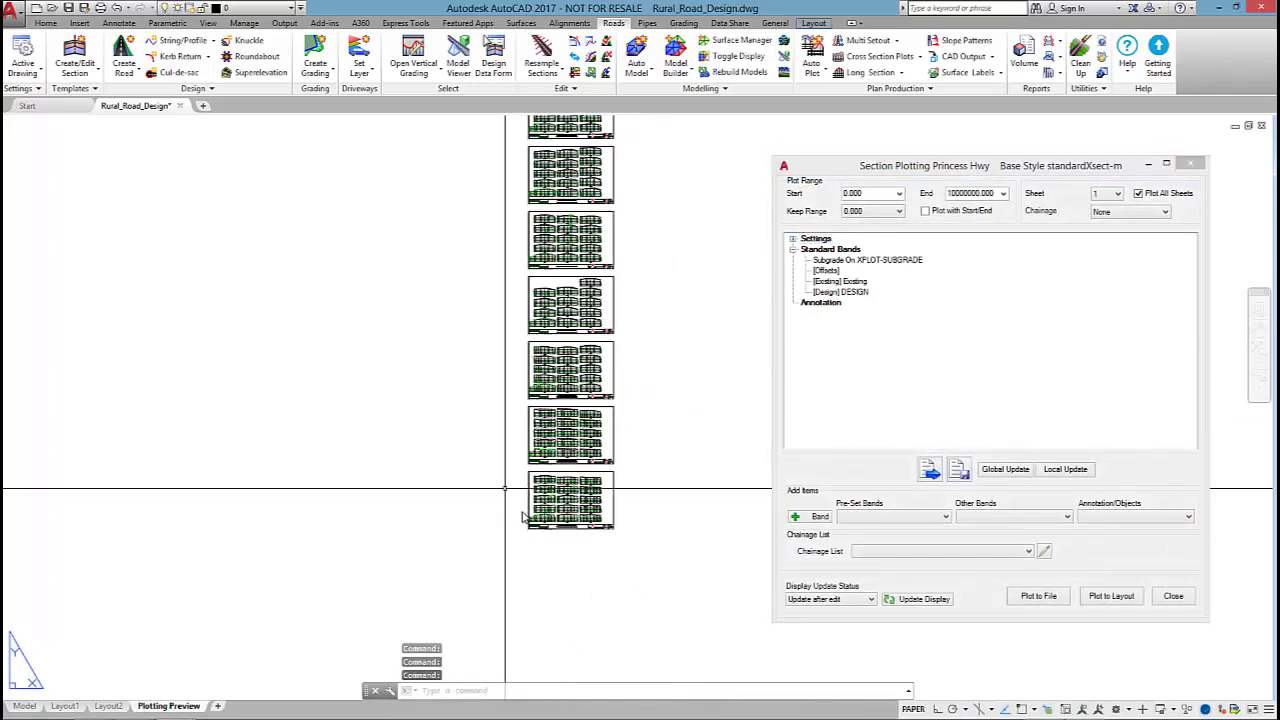
{"action": "scroll", "coordinate": [470, 400], "scroll_direction": "up", "scroll_amount": 5}
{"action": "middle_click_drag", "start_coordinate": [418, 408], "coordinate": [266, 400]}
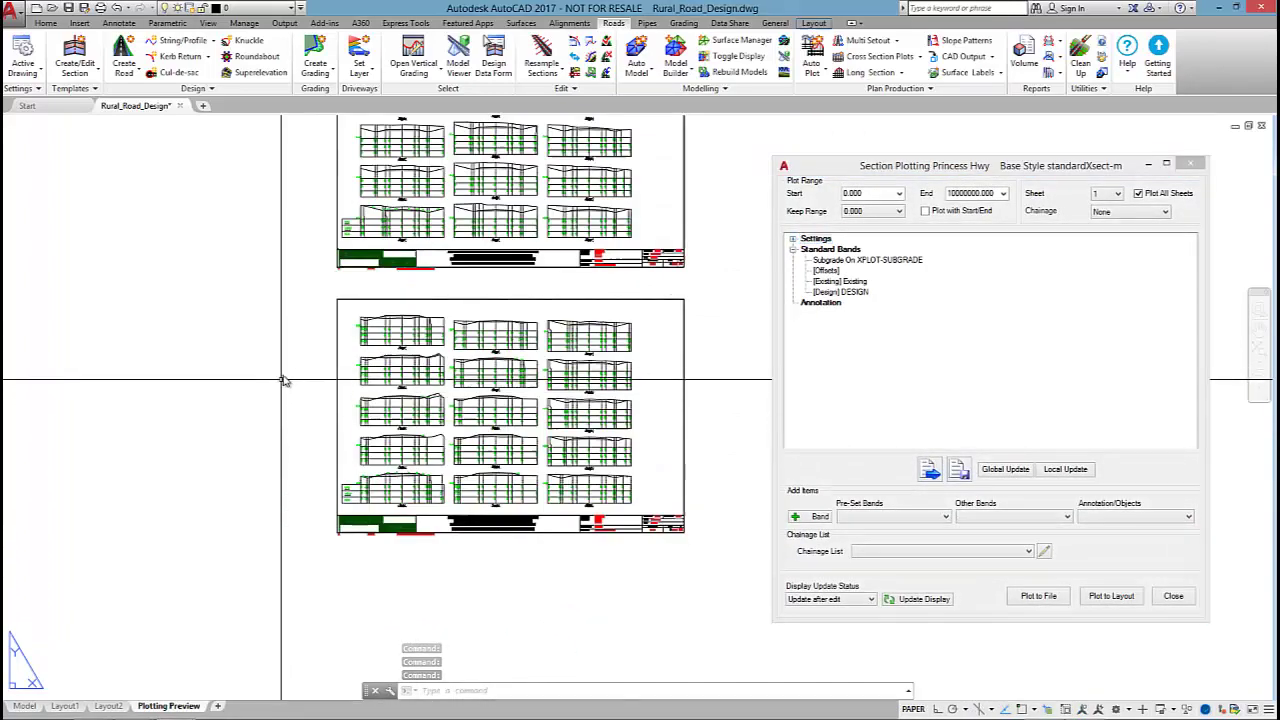
{"action": "scroll", "coordinate": [286, 377], "scroll_direction": "up", "scroll_amount": 4}
{"action": "middle_click_drag", "start_coordinate": [303, 350], "coordinate": [149, 413]}
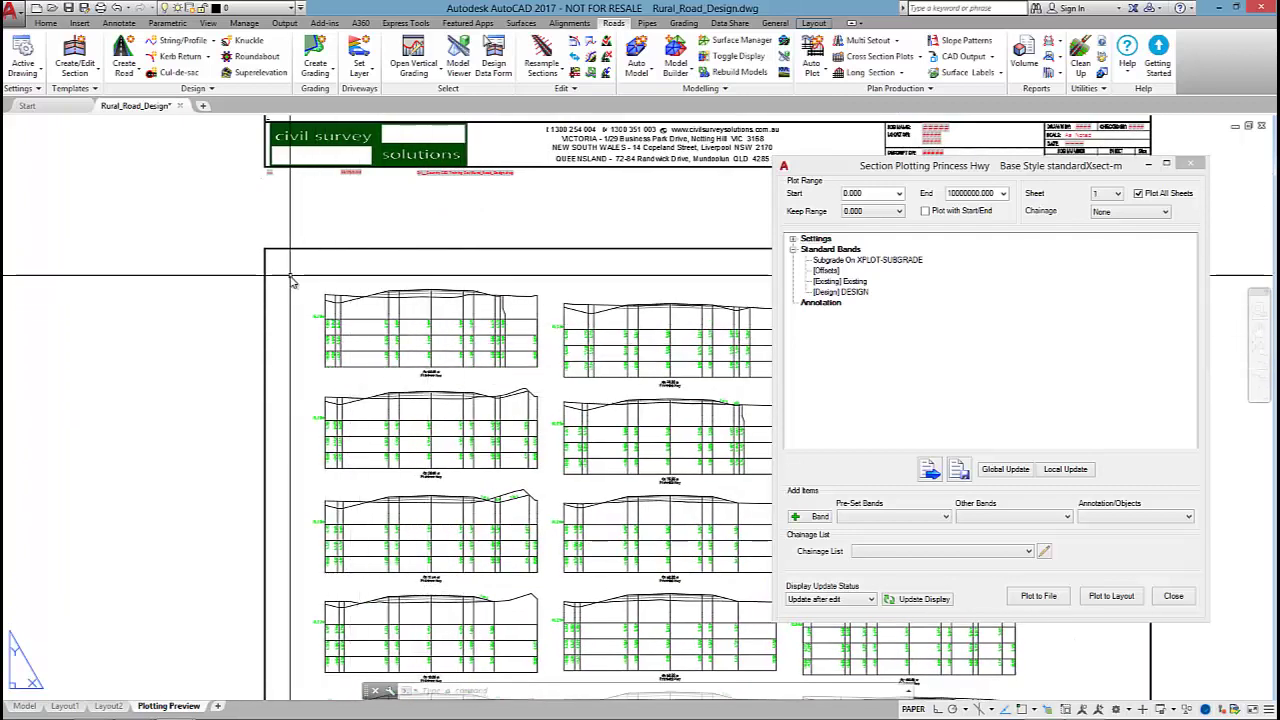
{"action": "scroll", "coordinate": [388, 313], "scroll_direction": "up", "scroll_amount": 2}
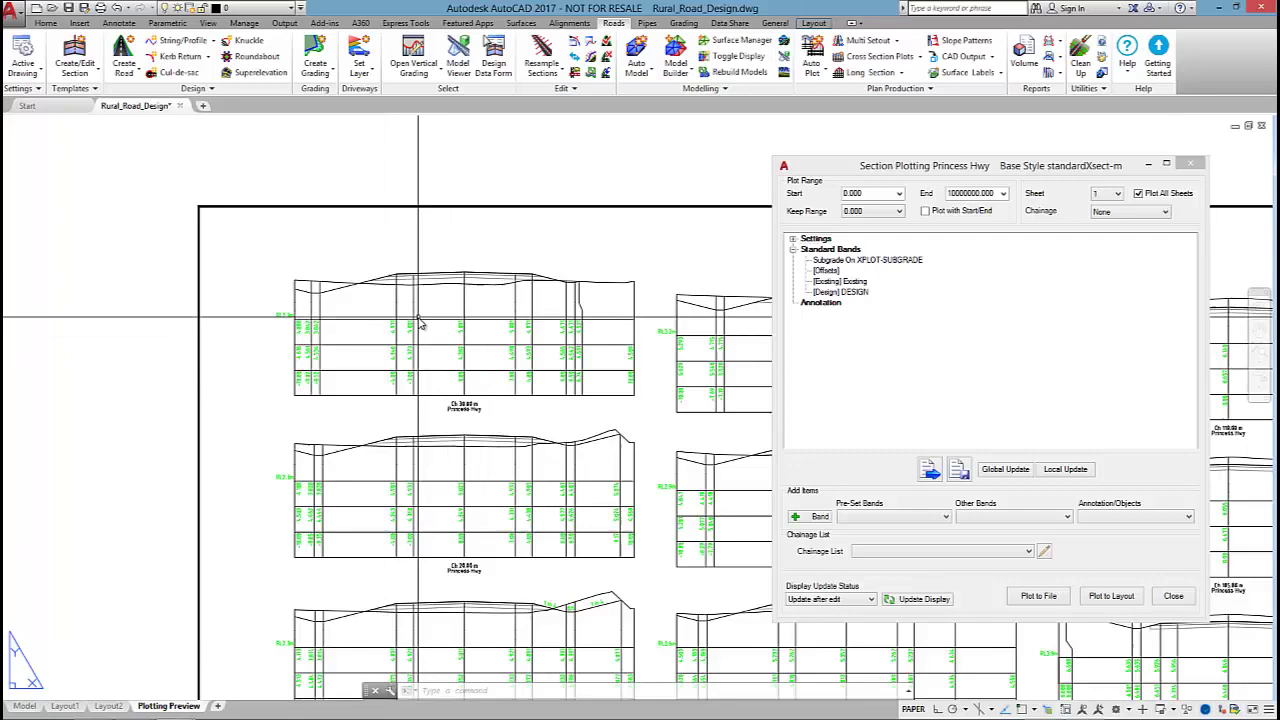
{"action": "scroll", "coordinate": [440, 380], "scroll_direction": "down", "scroll_amount": 5}
{"action": "scroll", "coordinate": [250, 420], "scroll_direction": "up", "scroll_amount": 3}
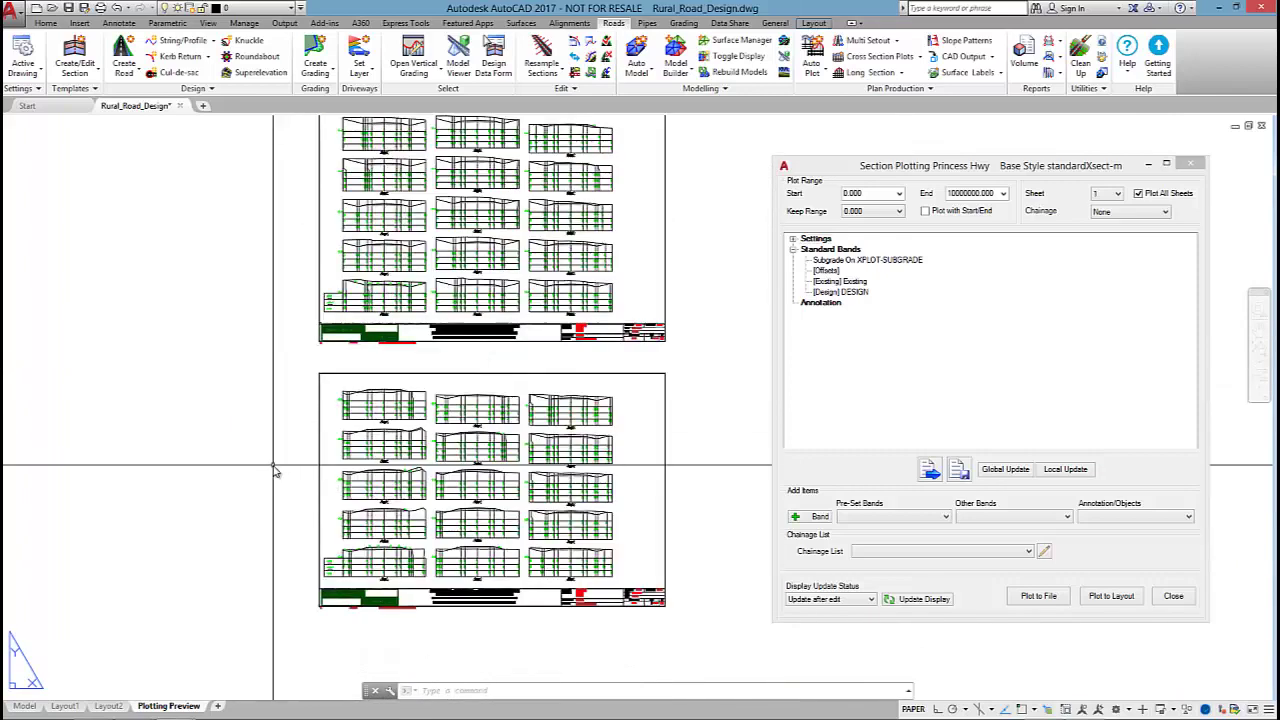
Run CSDLay, then zoom through the standardXsect-m sheets of chainage-labelled sections such as Ch 10.00 m.
{"action": "type", "text": "CSDLay"}
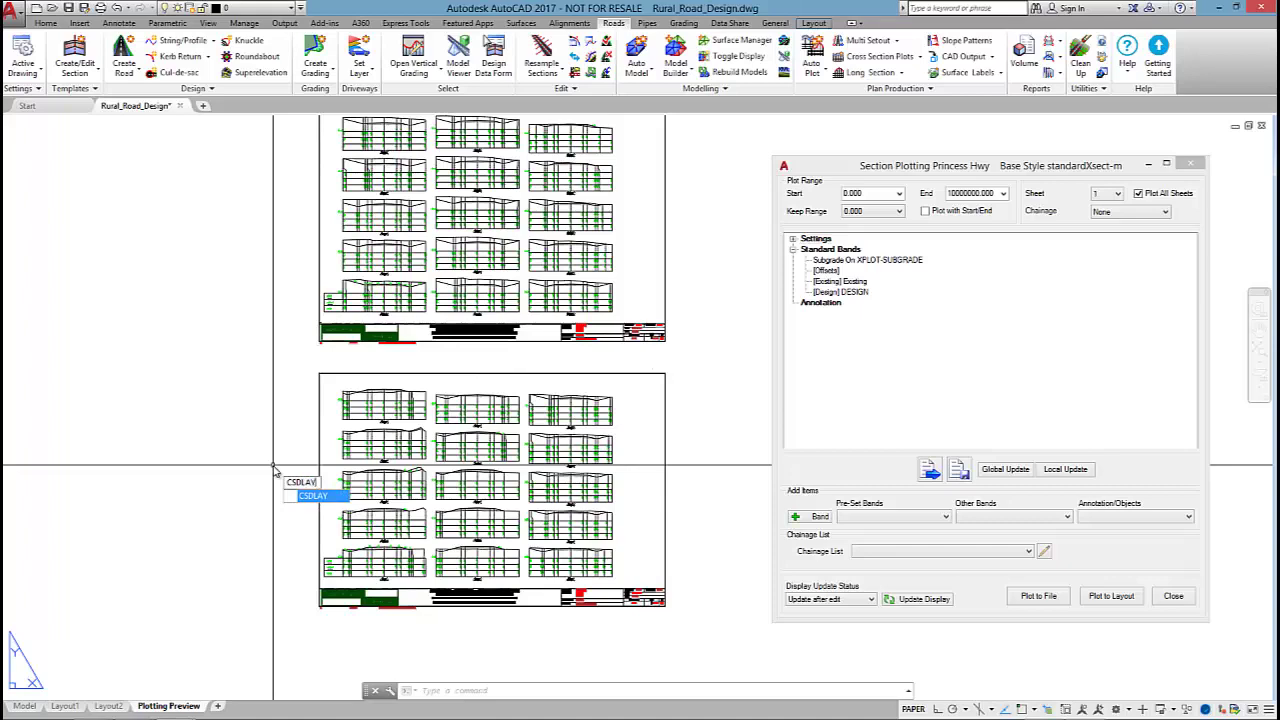
{"action": "key", "text": "Return"}
{"action": "scroll", "coordinate": [315, 455], "scroll_direction": "up", "scroll_amount": 5}
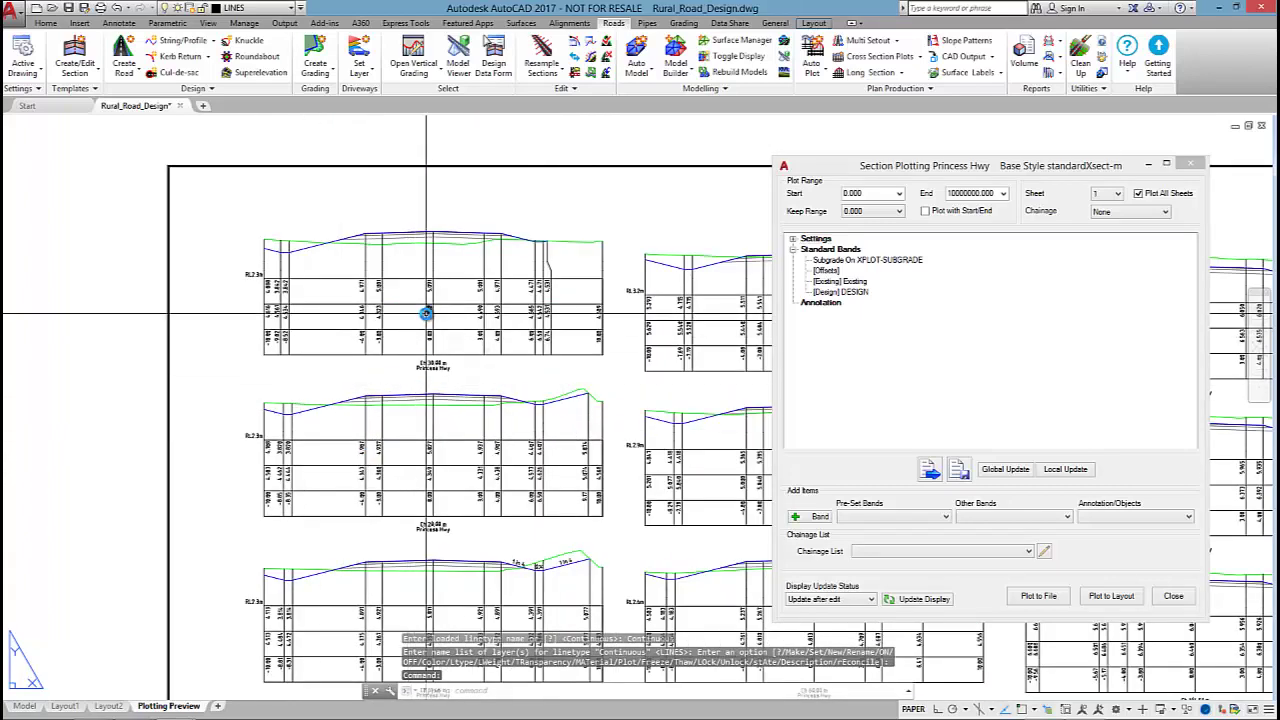
{"action": "scroll", "coordinate": [284, 413], "scroll_direction": "up", "scroll_amount": 3}
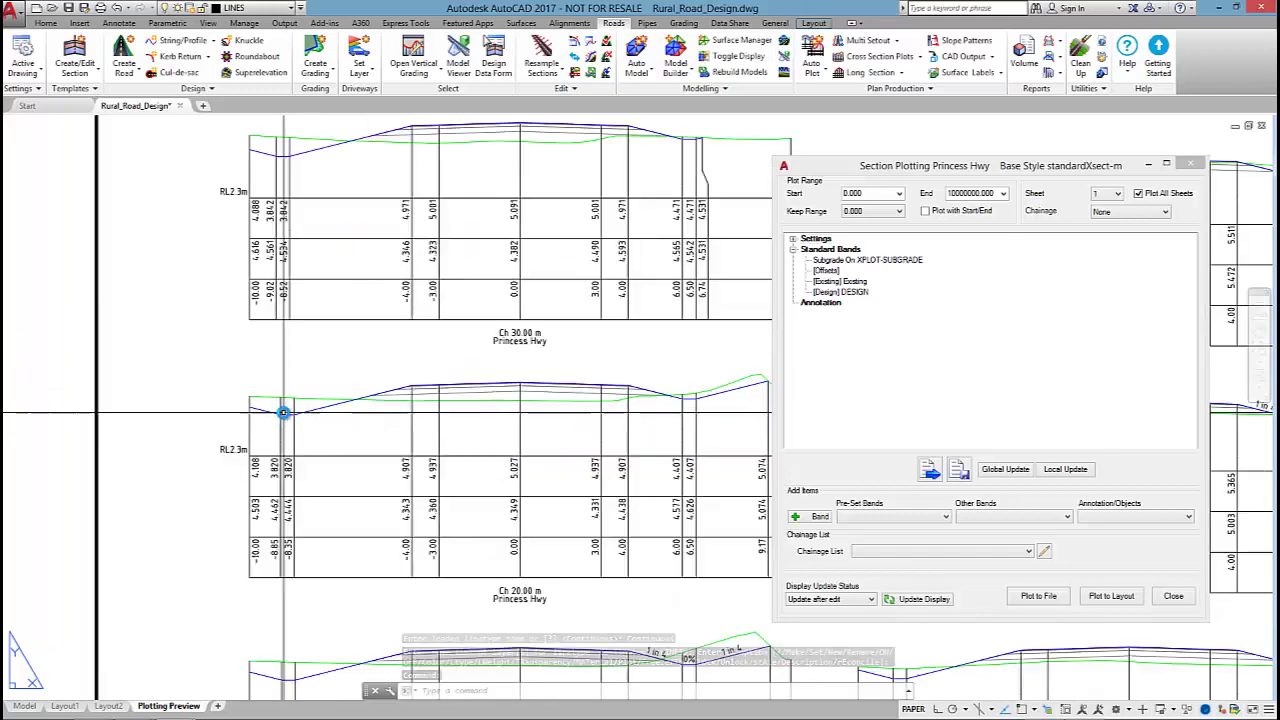
{"action": "scroll", "coordinate": [284, 413], "scroll_direction": "up", "scroll_amount": 3}
{"action": "scroll", "coordinate": [284, 413], "scroll_direction": "down", "scroll_amount": 5}
{"action": "scroll", "coordinate": [284, 413], "scroll_direction": "up", "scroll_amount": 2}
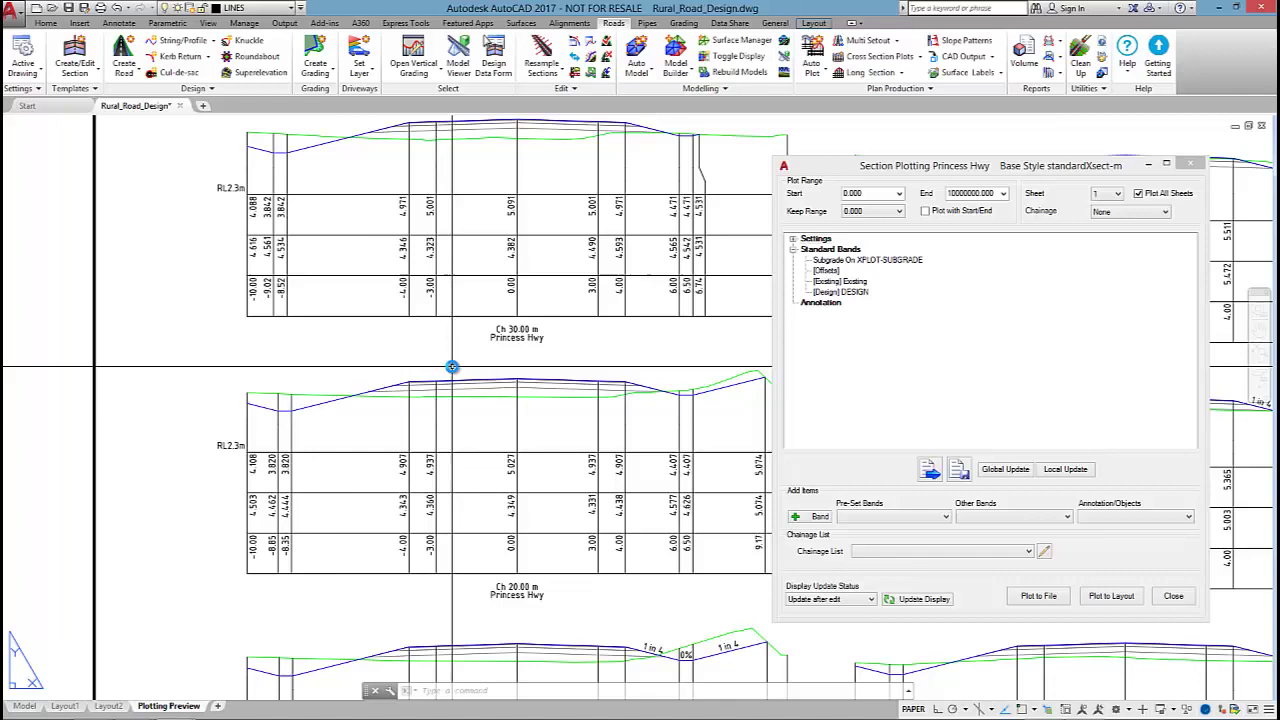
{"action": "scroll", "coordinate": [350, 393], "scroll_direction": "up", "scroll_amount": 5}
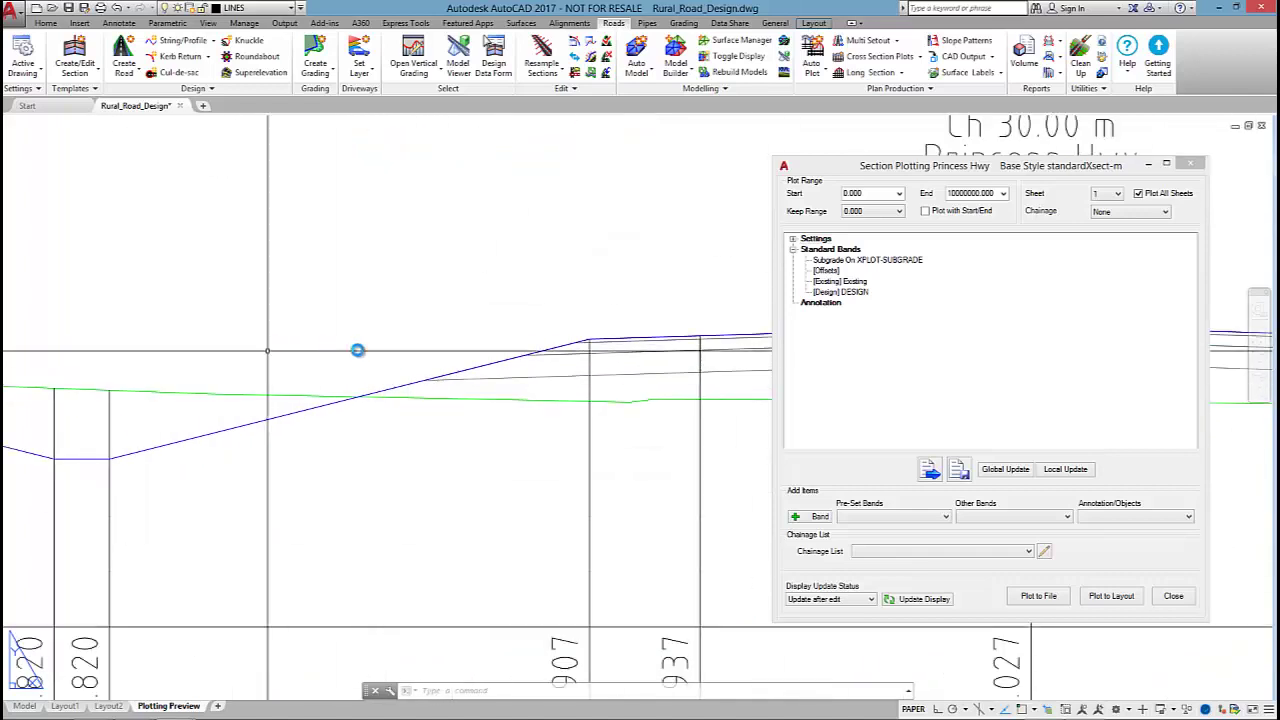
{"action": "scroll", "coordinate": [340, 342], "scroll_direction": "down", "scroll_amount": 5}
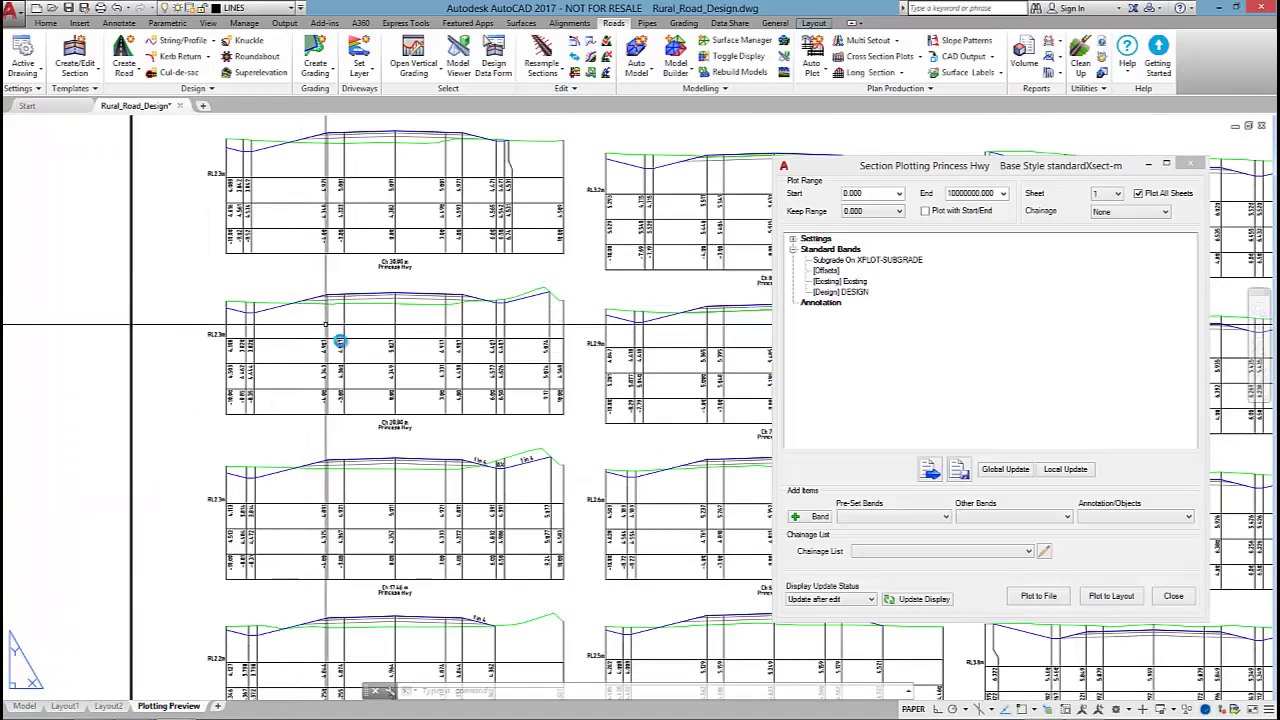
{"action": "scroll", "coordinate": [340, 342], "scroll_direction": "down", "scroll_amount": 4}
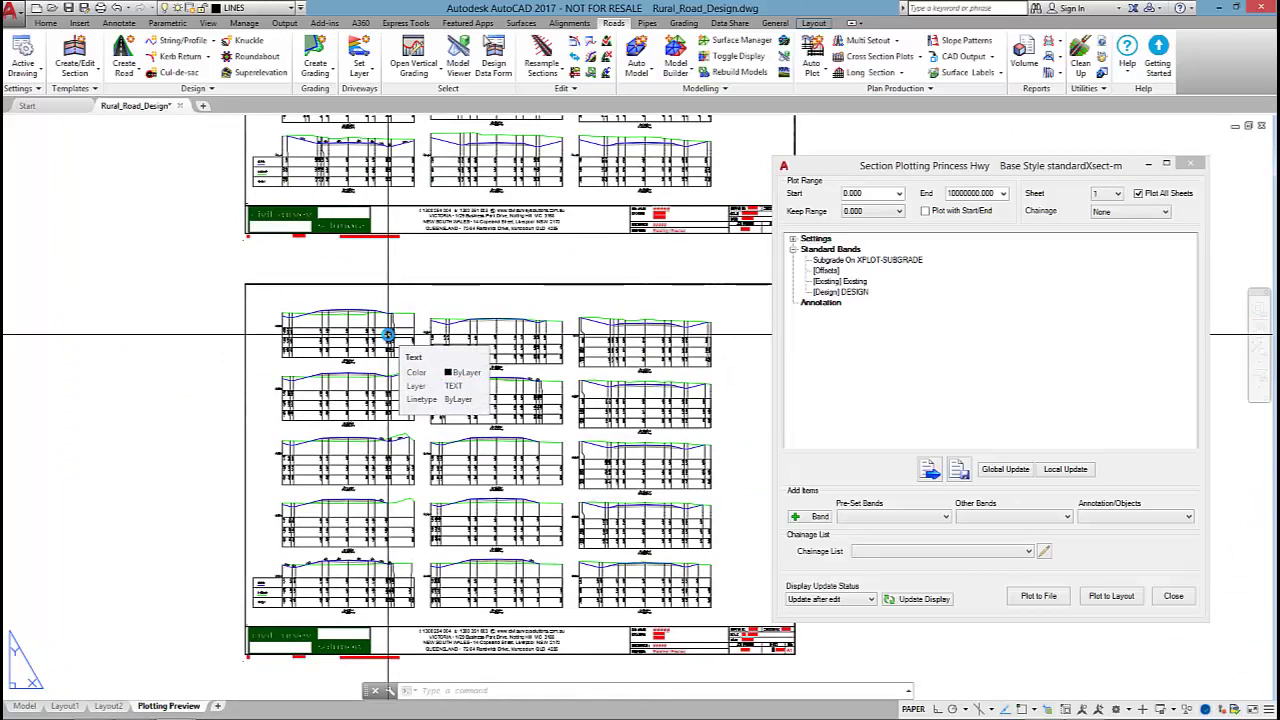
{"action": "scroll", "coordinate": [385, 440], "scroll_direction": "up", "scroll_amount": 5}
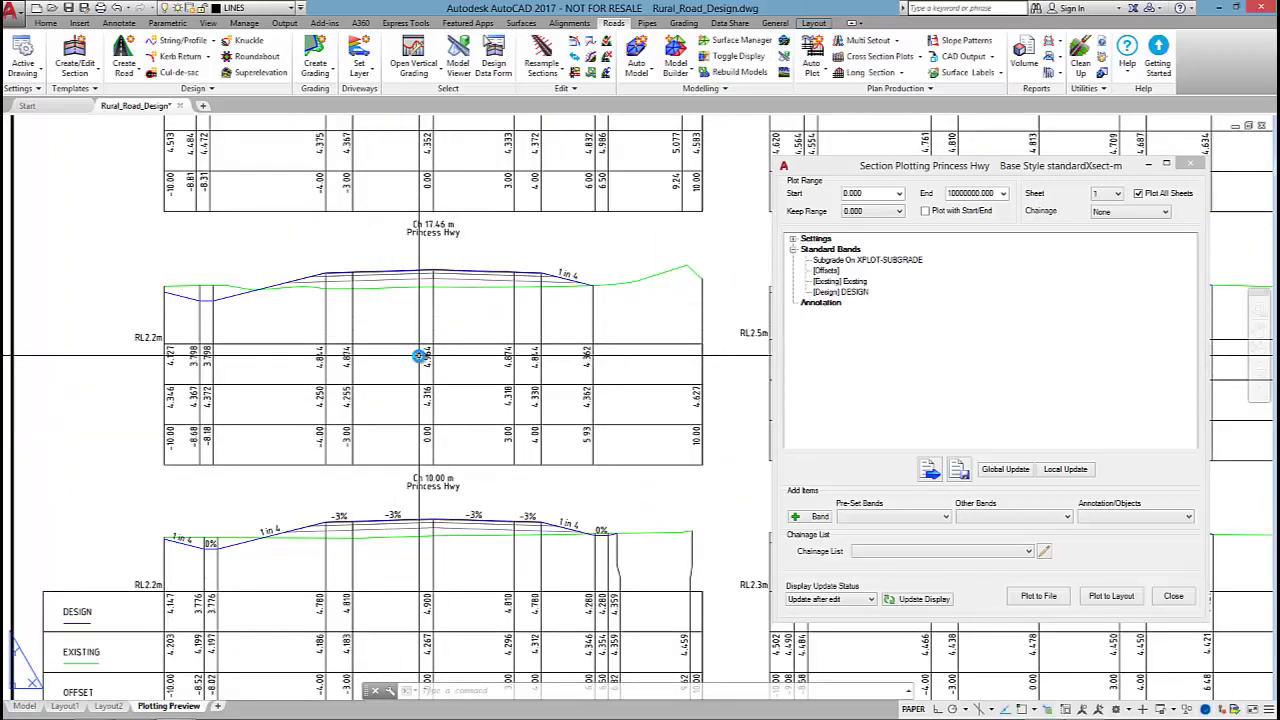
{"action": "scroll", "coordinate": [420, 355], "scroll_direction": "down", "scroll_amount": 8}
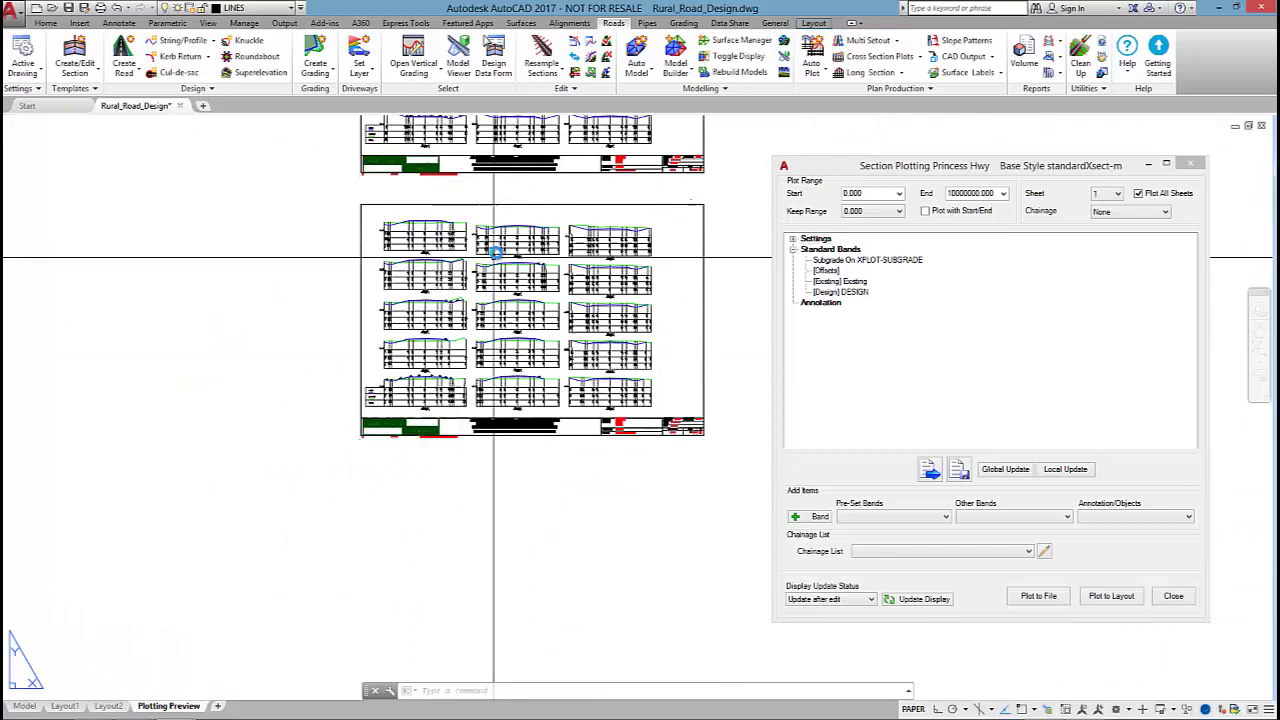
{"action": "scroll", "coordinate": [450, 345], "scroll_direction": "up", "scroll_amount": 3}
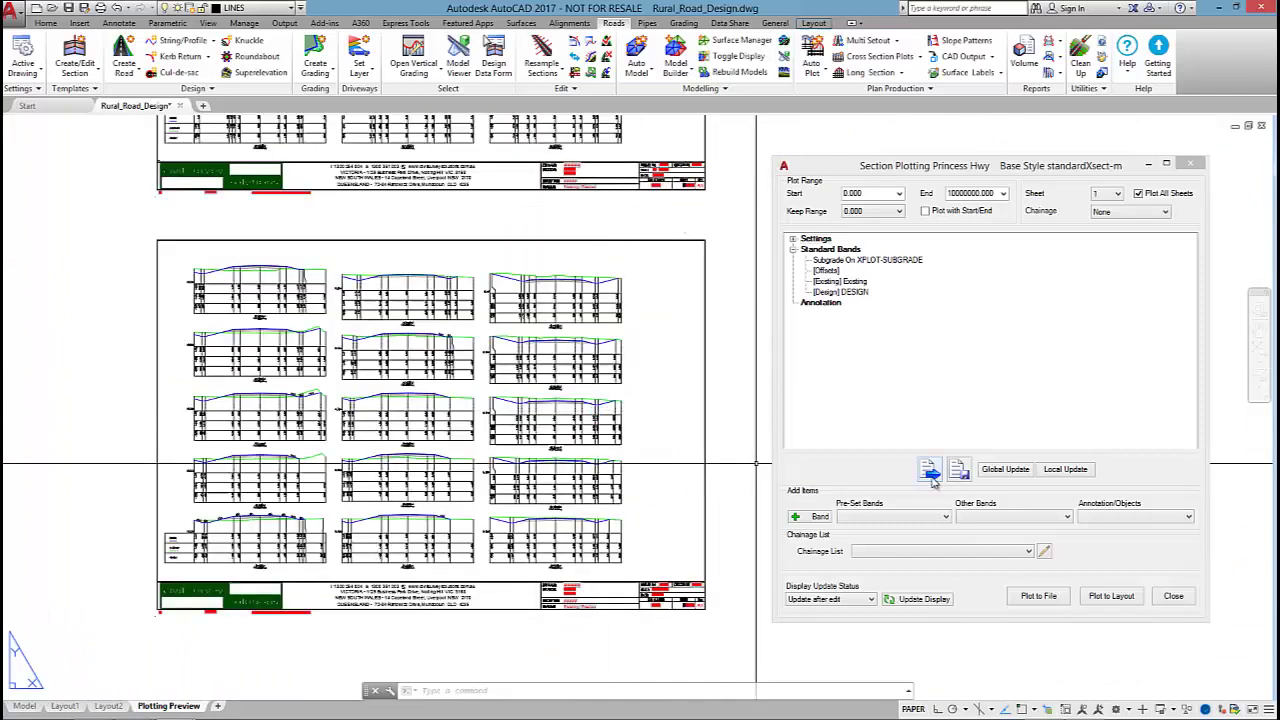
Load the A1-10m Wide-Legacy Format-RURAL.xsectplt plot style and inspect the regenerated six-by-three sheets.
{"action": "left_click", "coordinate": [929, 472]}
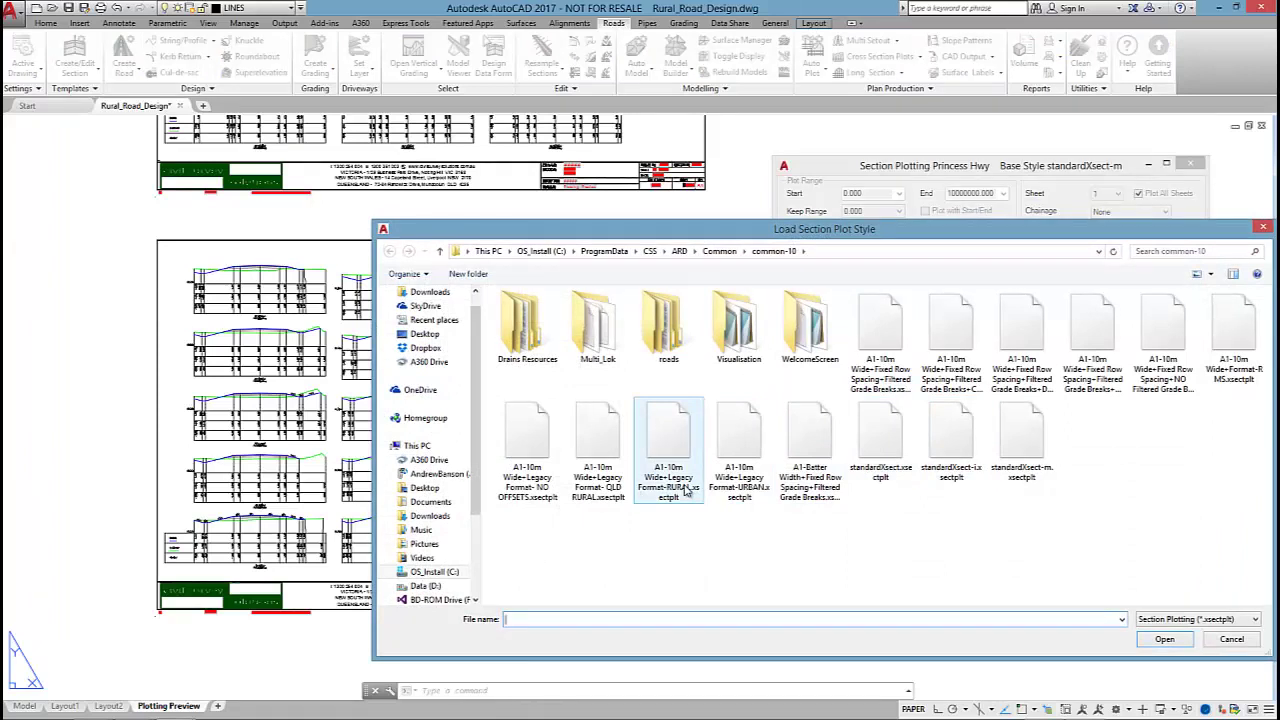
{"action": "left_click", "coordinate": [672, 500]}
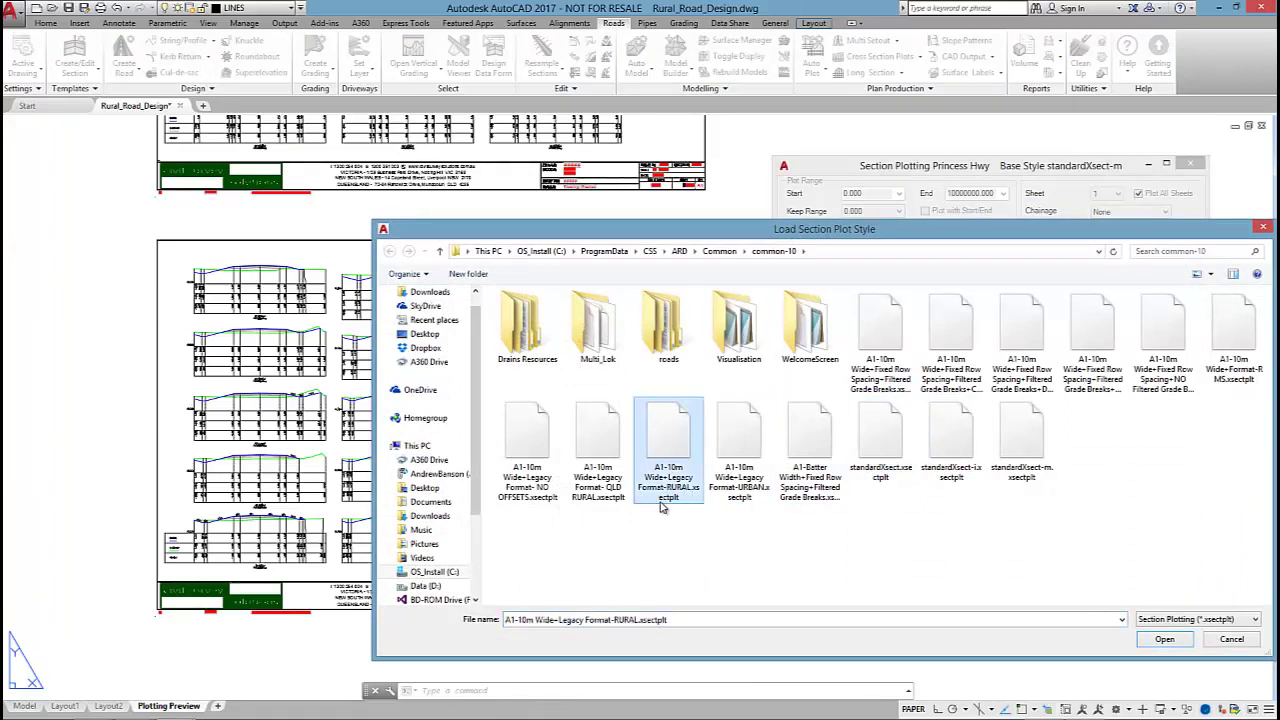
{"action": "left_click", "coordinate": [1166, 640]}
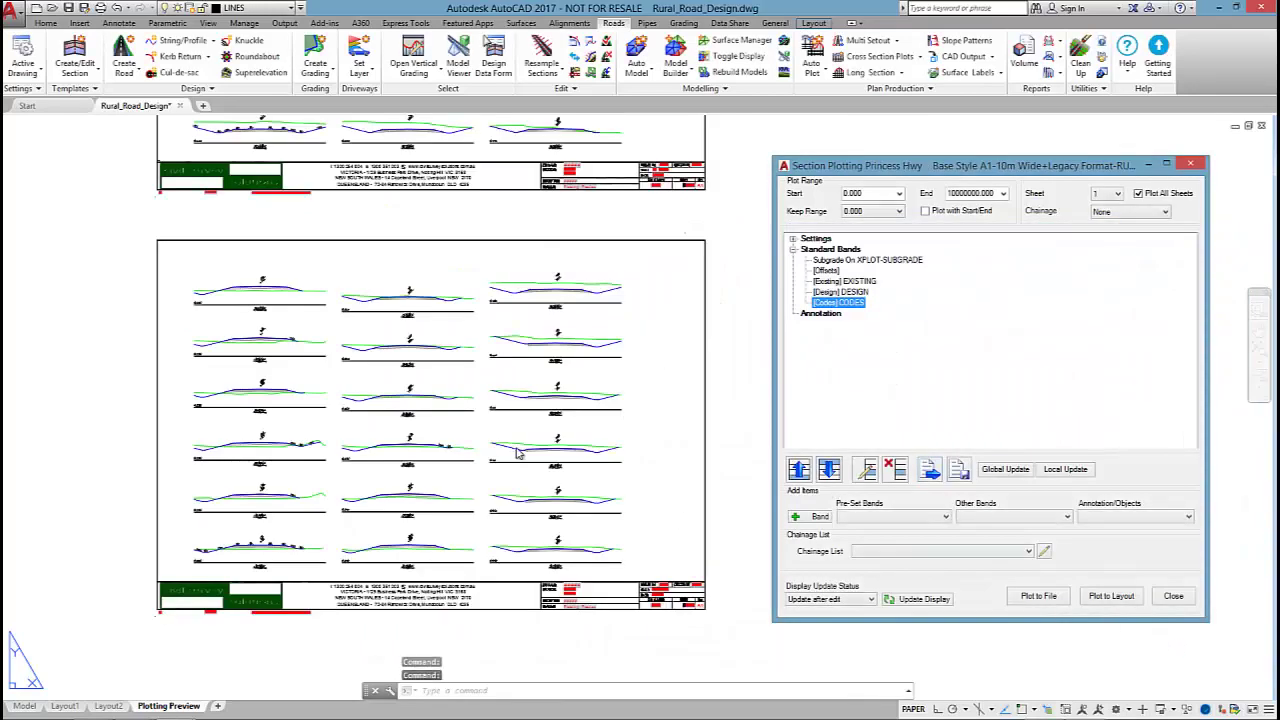
{"action": "middle_click_drag", "start_coordinate": [340, 406], "coordinate": [456, 460]}
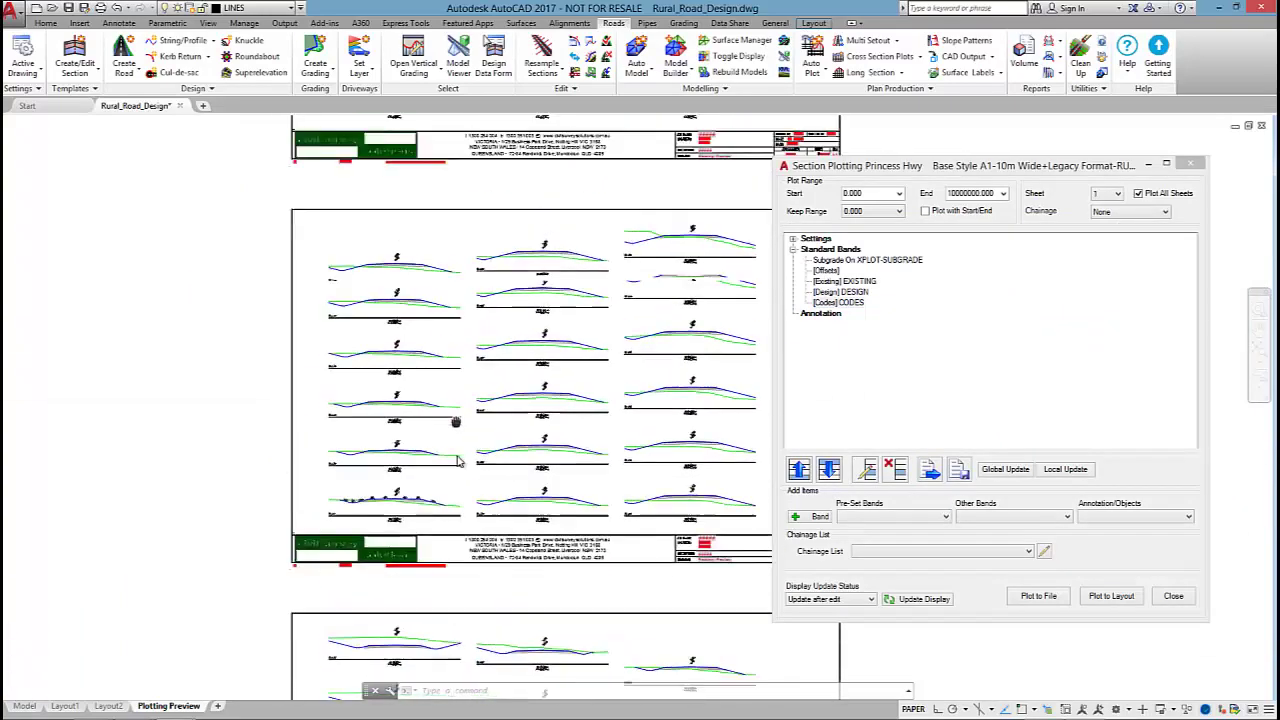
{"action": "scroll", "coordinate": [391, 300], "scroll_direction": "up", "scroll_amount": 5}
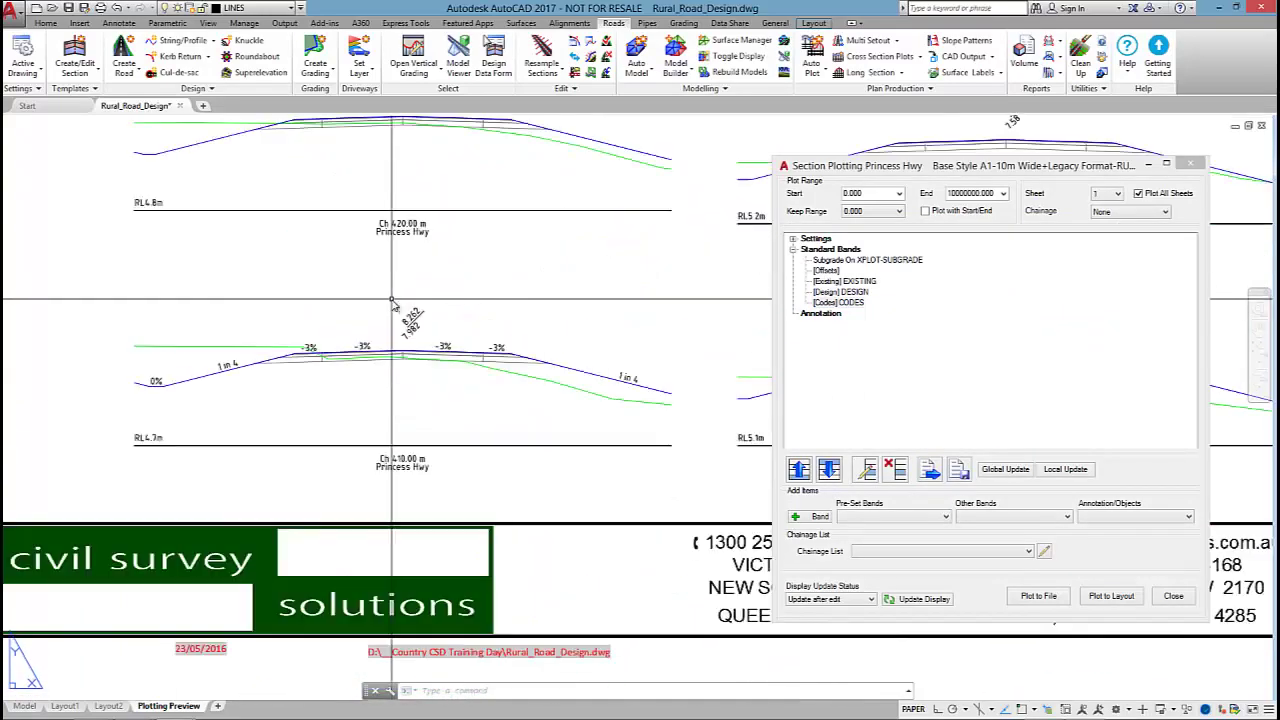
{"action": "scroll", "coordinate": [391, 300], "scroll_direction": "down", "scroll_amount": 6}
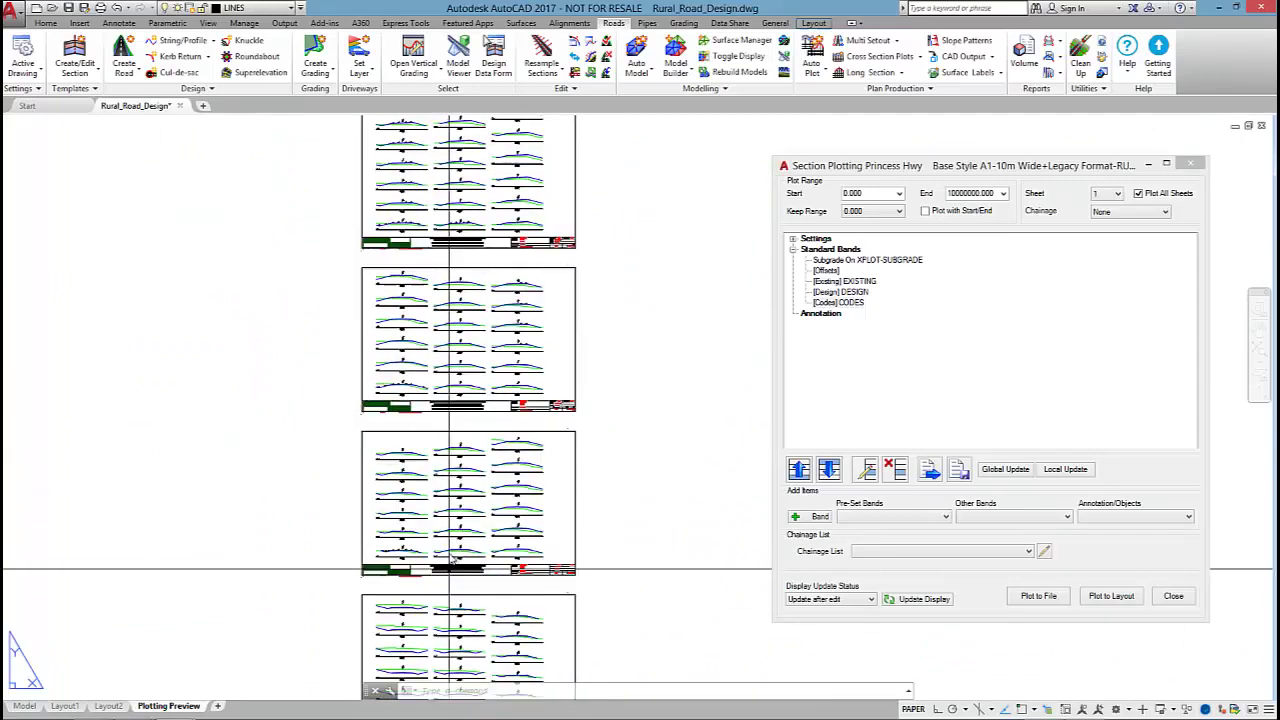
{"action": "scroll", "coordinate": [466, 442], "scroll_direction": "up", "scroll_amount": 1}
{"action": "scroll", "coordinate": [495, 405], "scroll_direction": "down", "scroll_amount": 3}
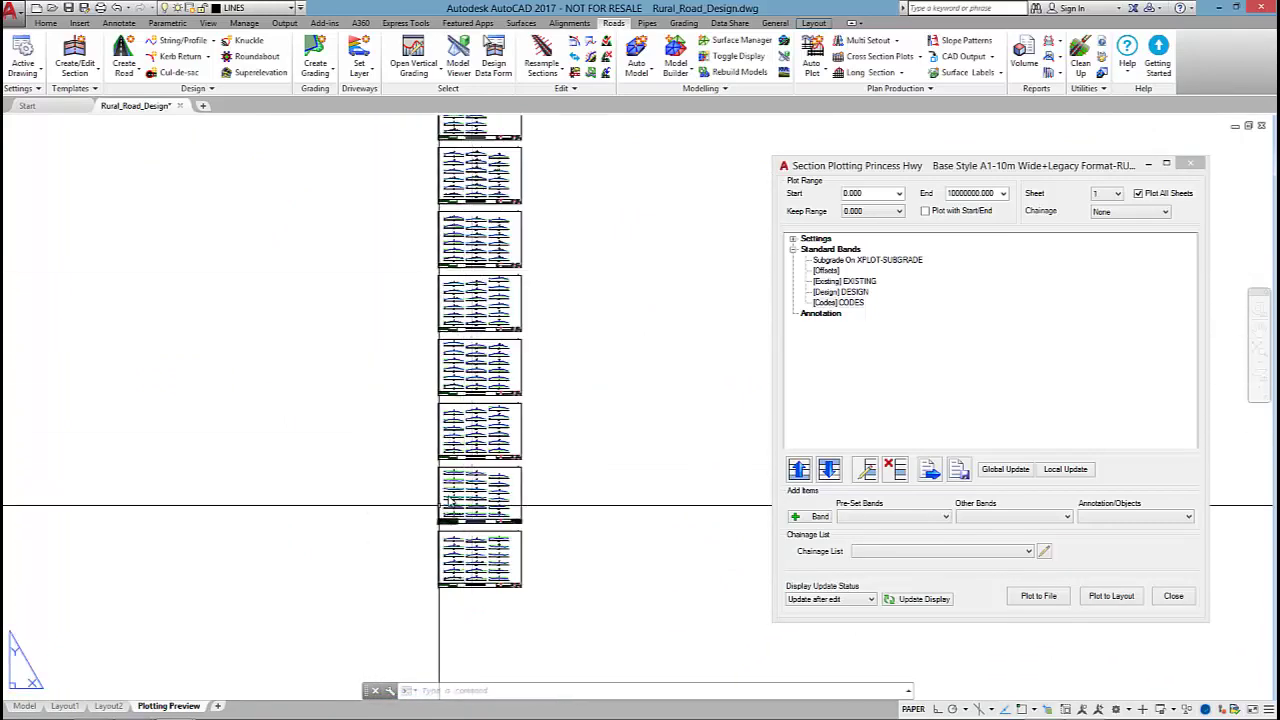
{"action": "scroll", "coordinate": [495, 405], "scroll_direction": "up", "scroll_amount": 6}
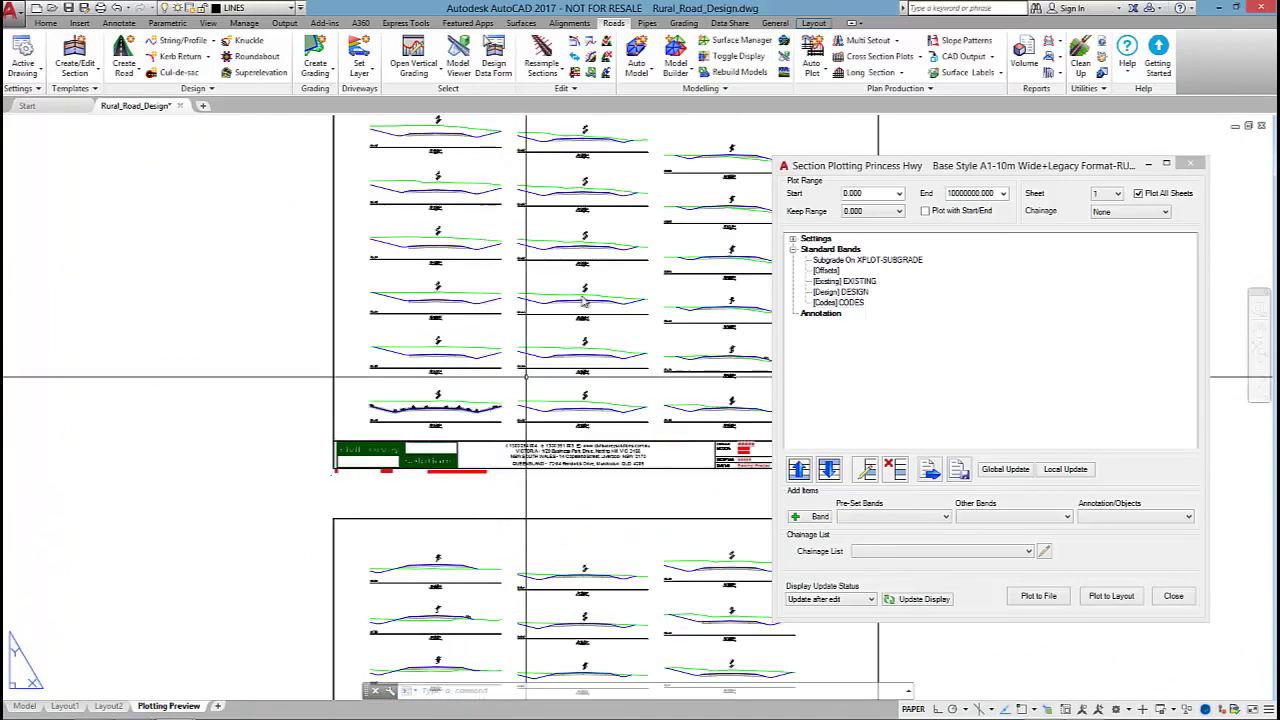
{"action": "scroll", "coordinate": [480, 360], "scroll_direction": "down", "scroll_amount": 4}
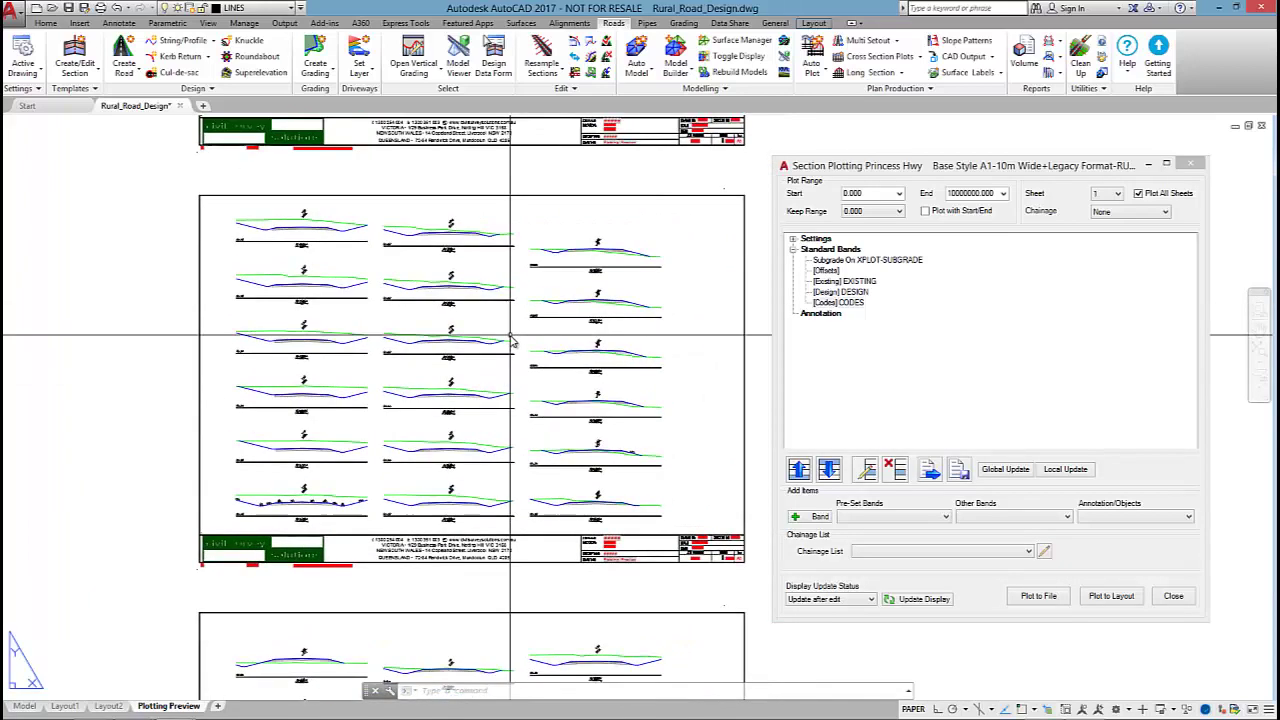
{"action": "scroll", "coordinate": [456, 566], "scroll_direction": "up", "scroll_amount": 5}
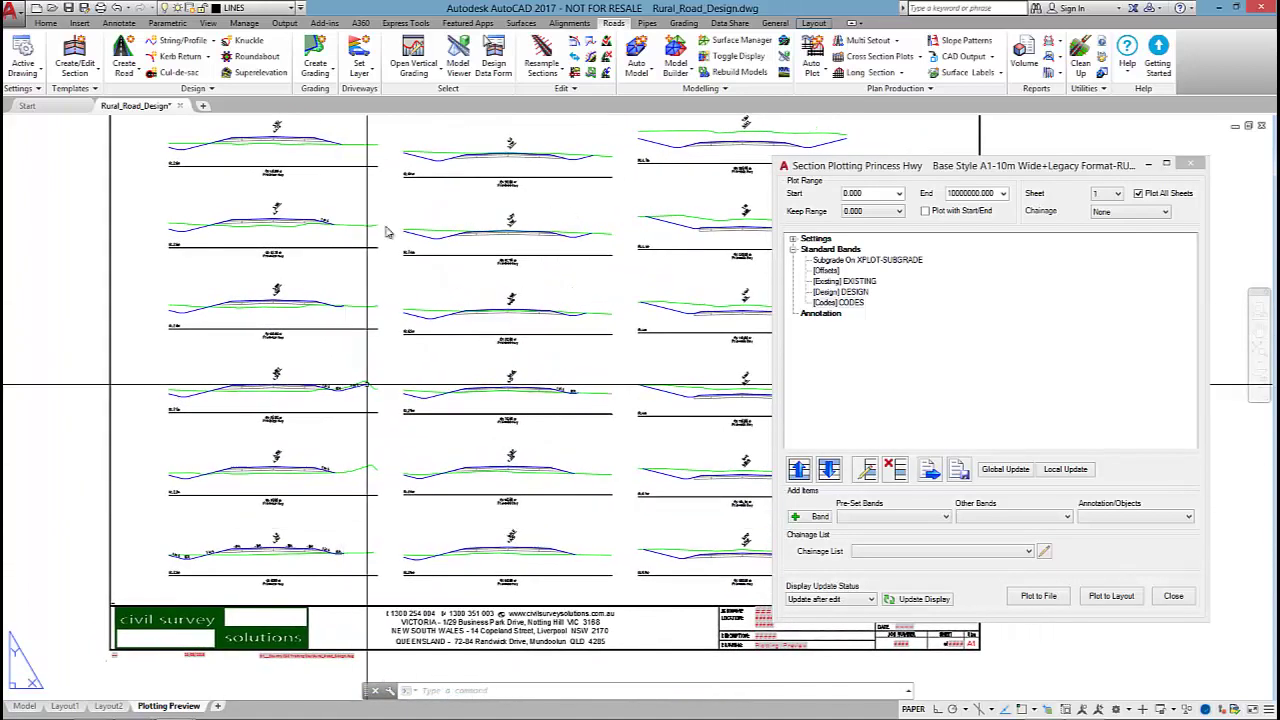
Open Princess Hwy in vertical grading and move the profile's start IP lower.
{"action": "left_click", "coordinate": [413, 52]}
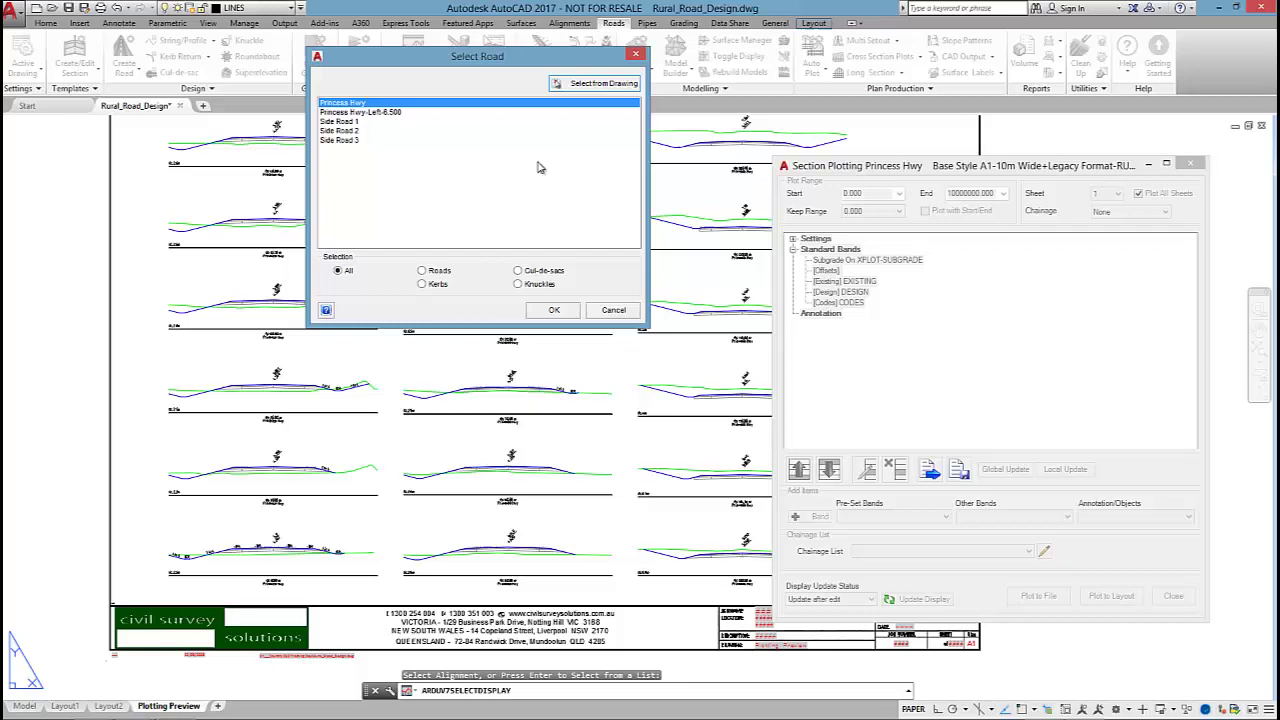
{"action": "left_click", "coordinate": [550, 311]}
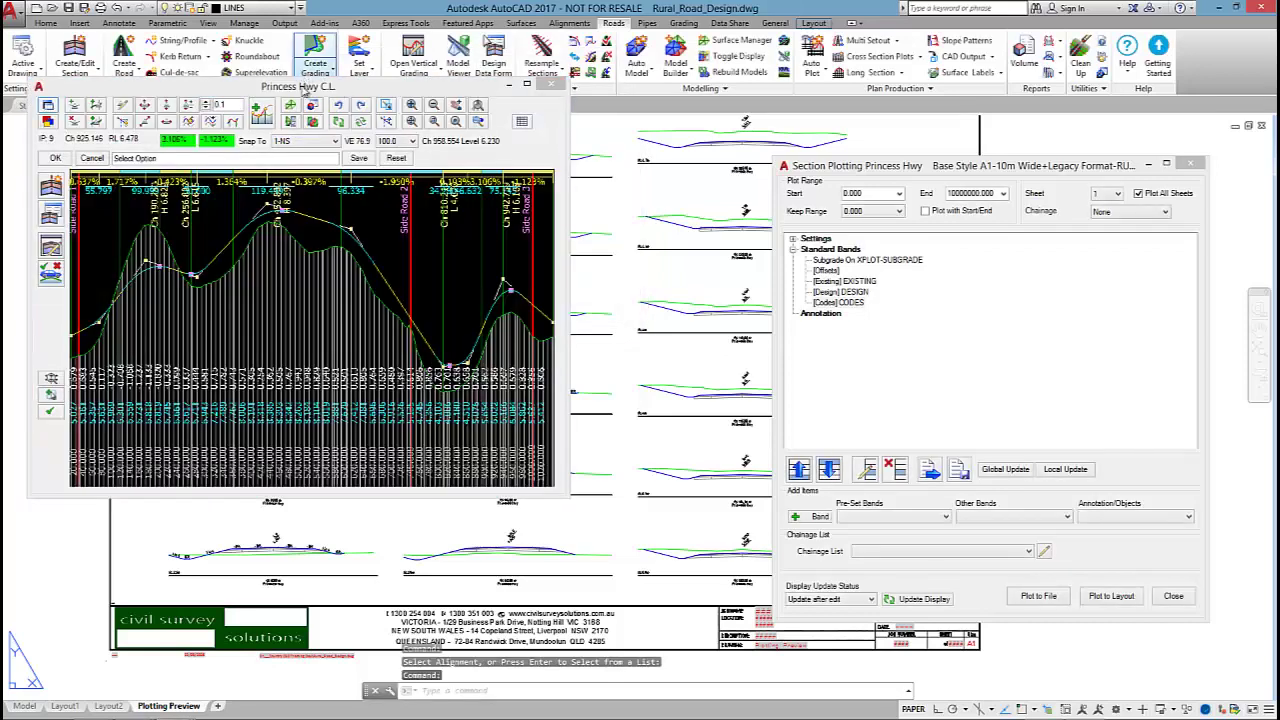
{"action": "left_click_drag", "start_coordinate": [303, 89], "coordinate": [882, 116]}
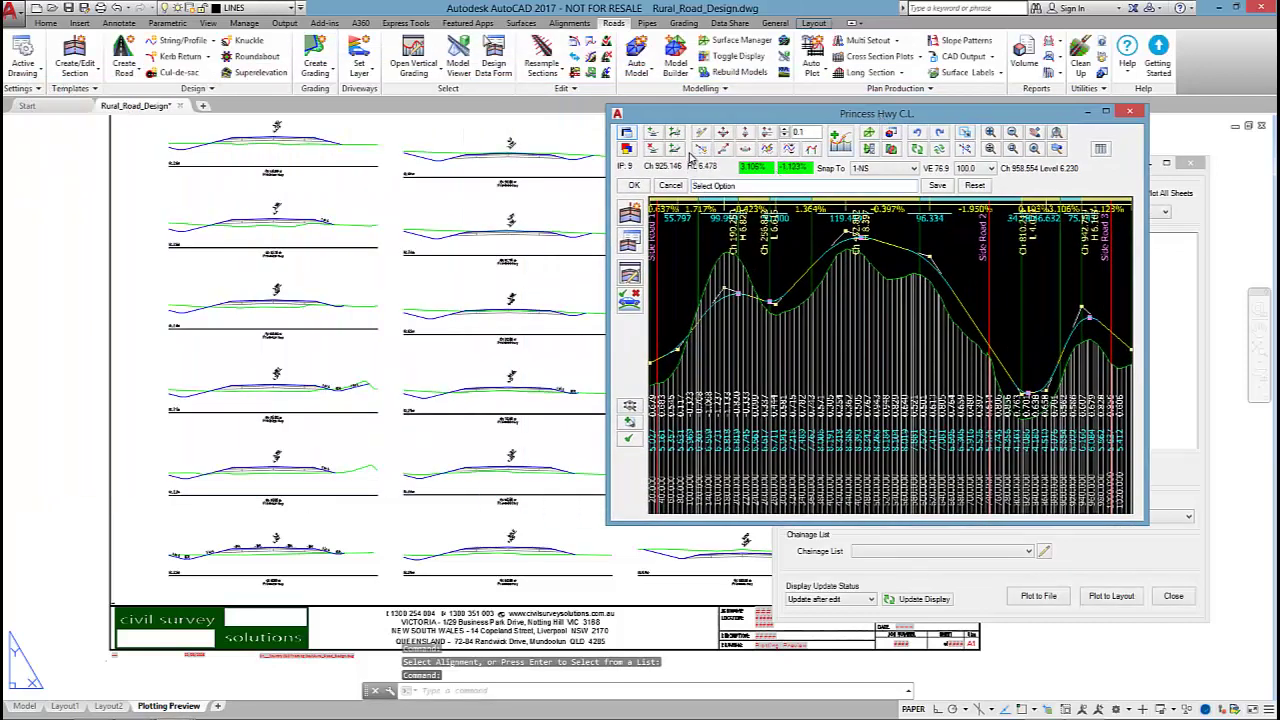
{"action": "left_click", "coordinate": [726, 133]}
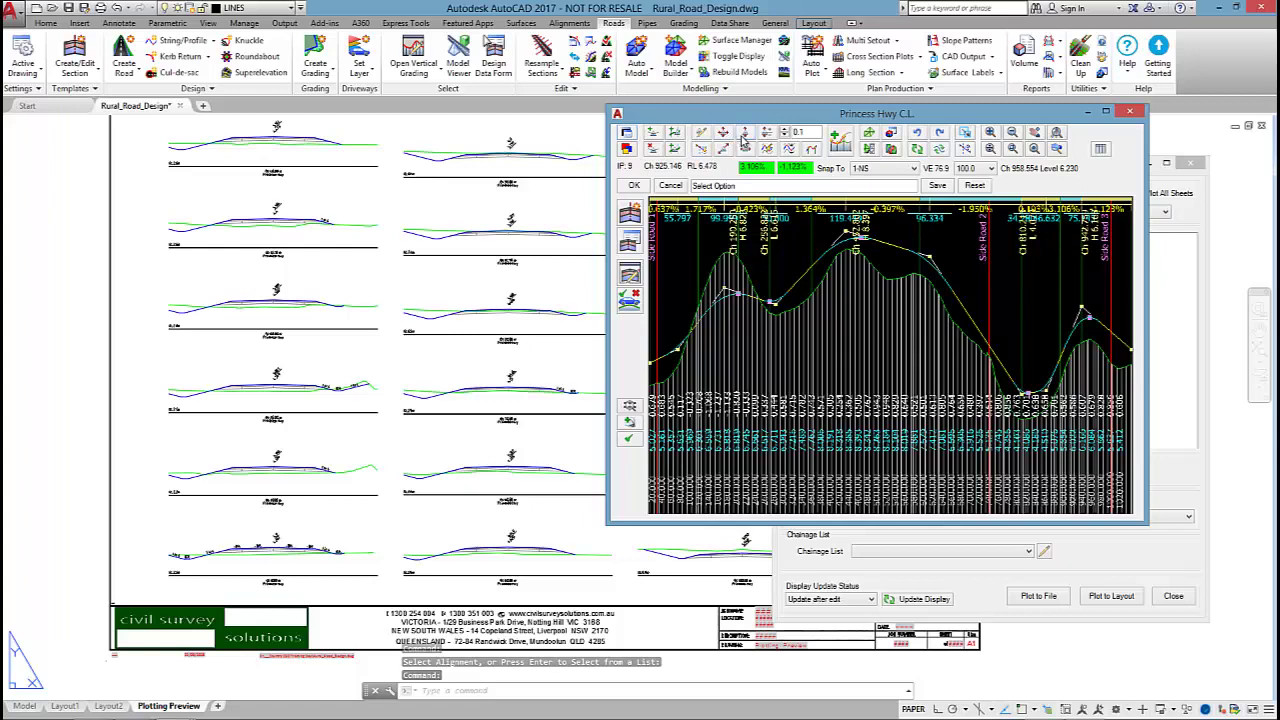
{"action": "left_click", "coordinate": [656, 366]}
{"action": "left_click", "coordinate": [655, 384]}
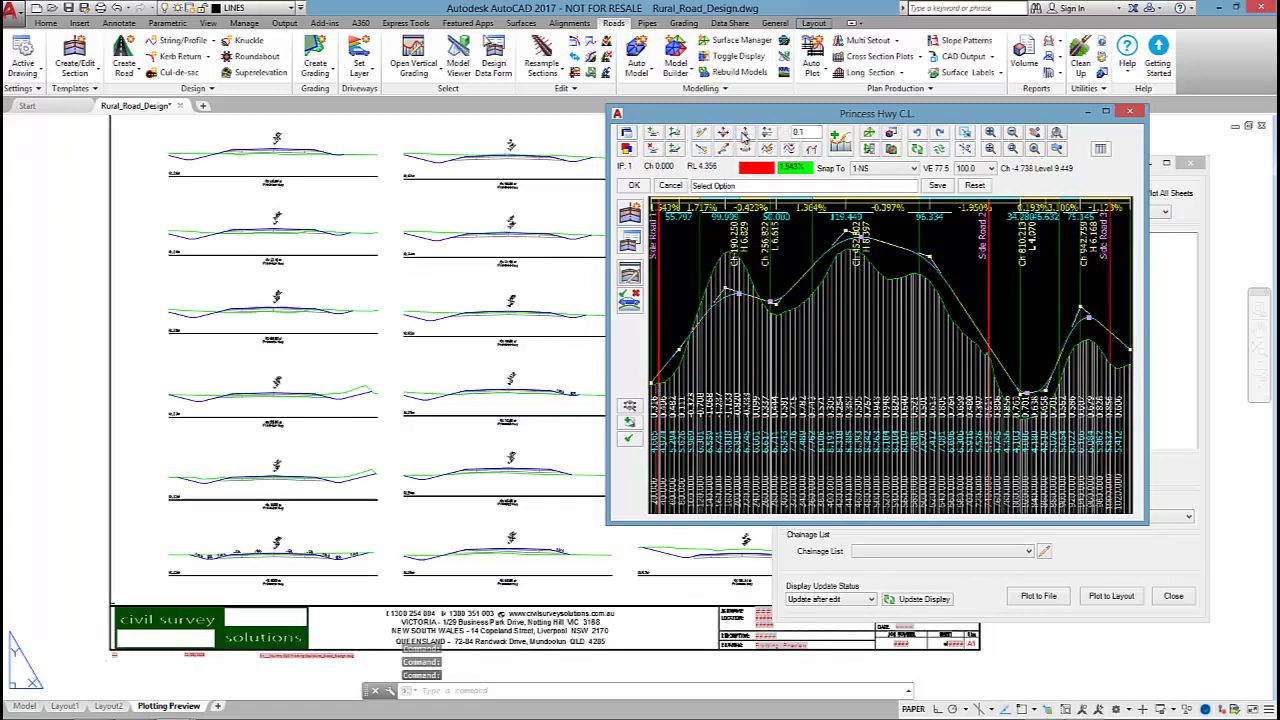
Fine-tune the start IP, raise IP 2 to about RL 5.671, and accept the grading changes.
{"action": "left_click", "coordinate": [744, 134]}
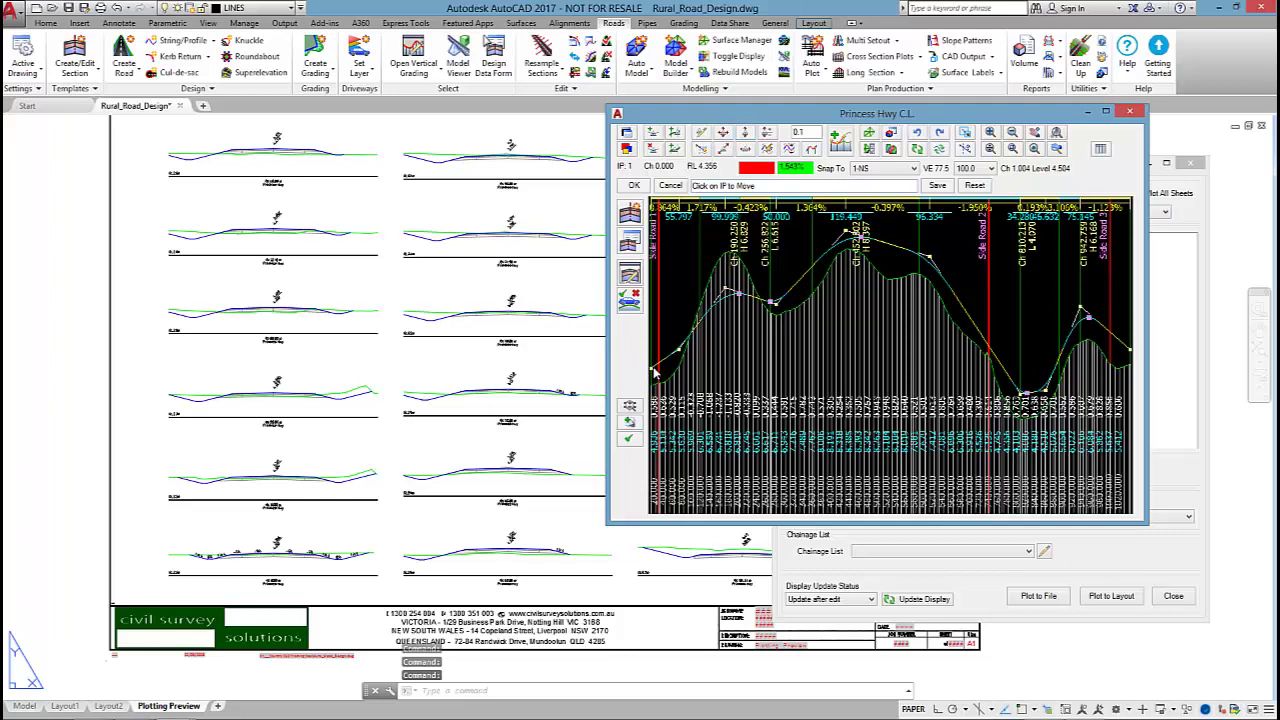
{"action": "left_click", "coordinate": [655, 373]}
{"action": "left_click", "coordinate": [654, 370]}
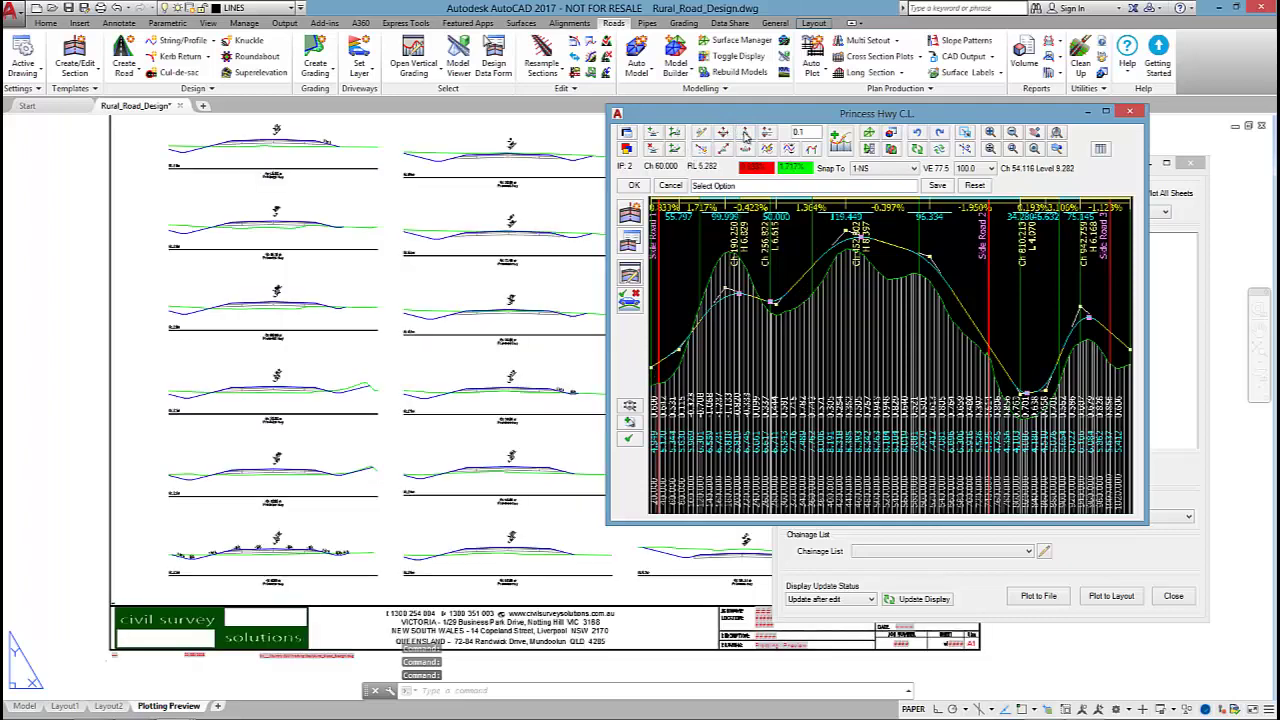
{"action": "left_click", "coordinate": [744, 134]}
{"action": "left_click", "coordinate": [680, 349]}
{"action": "left_click", "coordinate": [679, 336]}
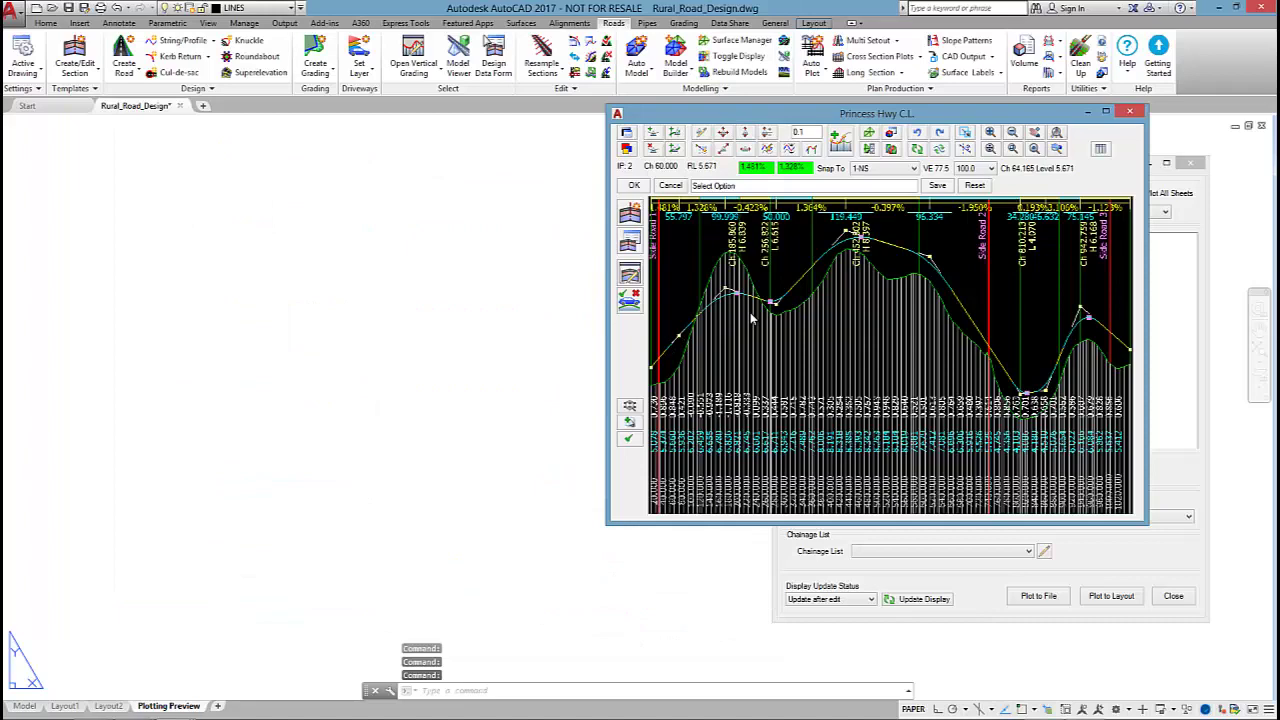
{"action": "left_click", "coordinate": [634, 186]}
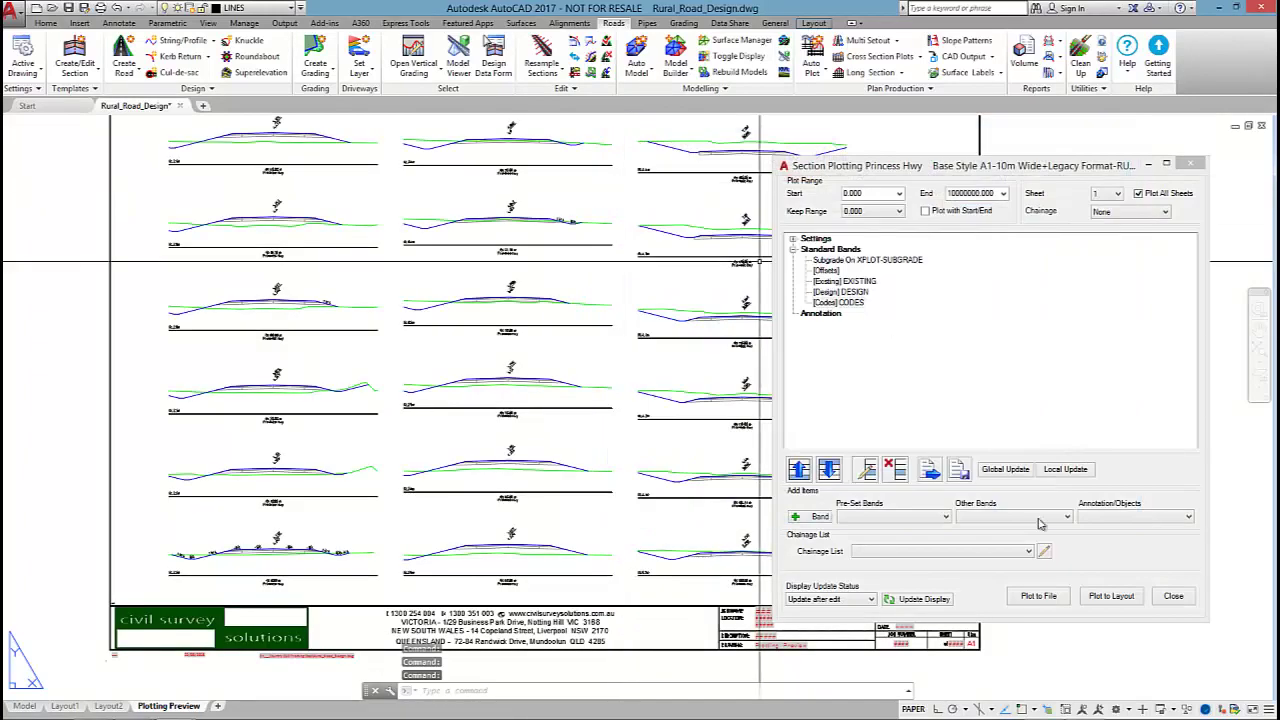
Make Local Update refresh sections on Vertical Grading Closing, then Global Update all cross-section sheets.
{"action": "left_click", "coordinate": [1068, 473]}
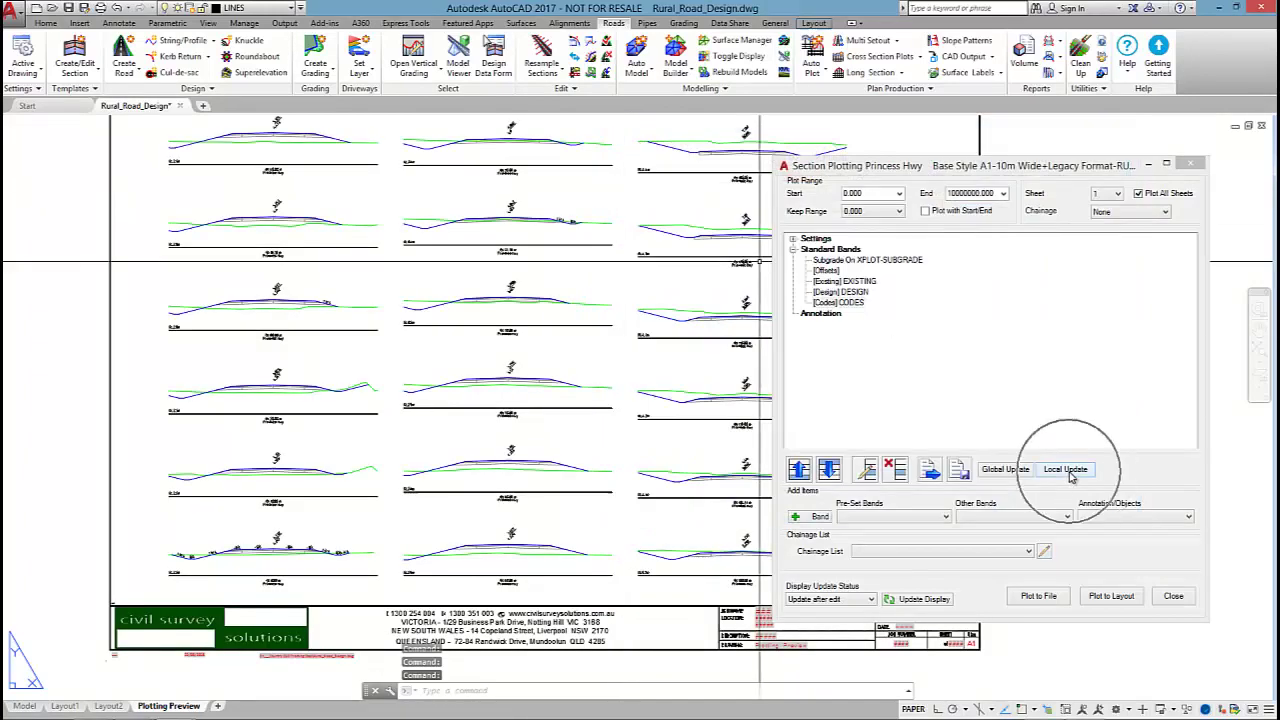
{"action": "left_click_drag", "start_coordinate": [293, 170], "coordinate": [540, 195]}
{"action": "left_click", "coordinate": [508, 240]}
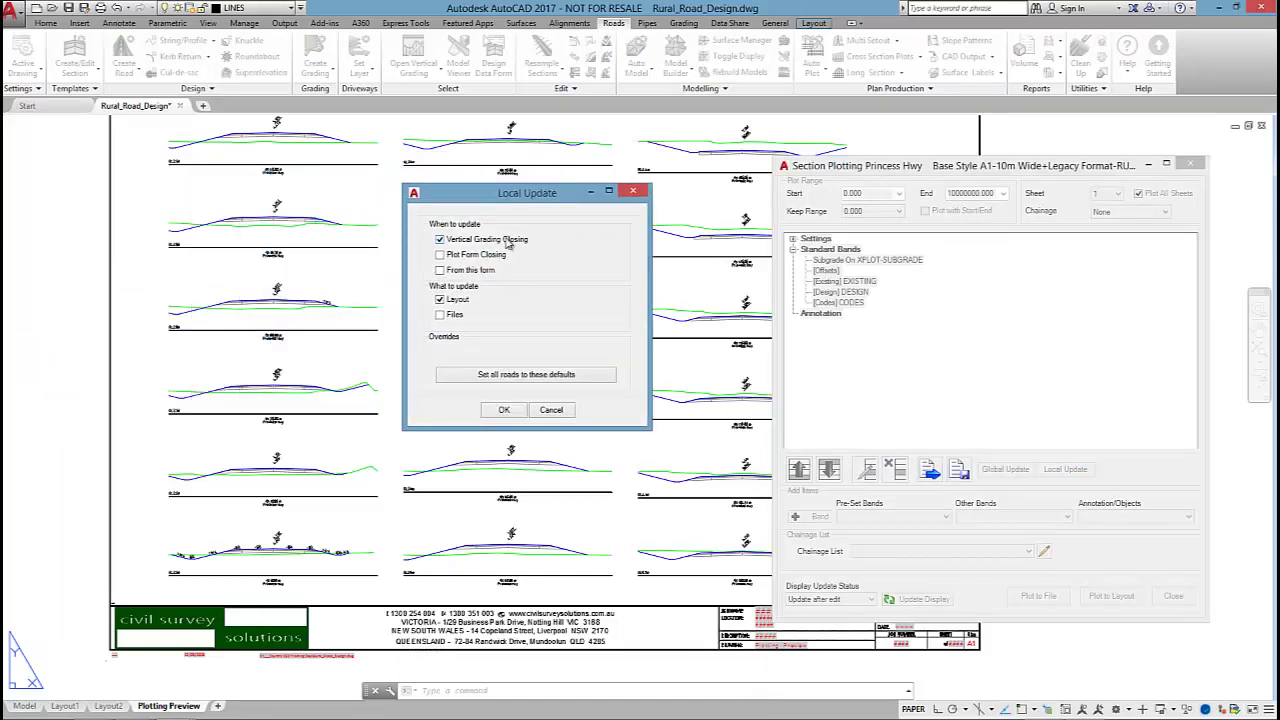
{"action": "left_click", "coordinate": [504, 410]}
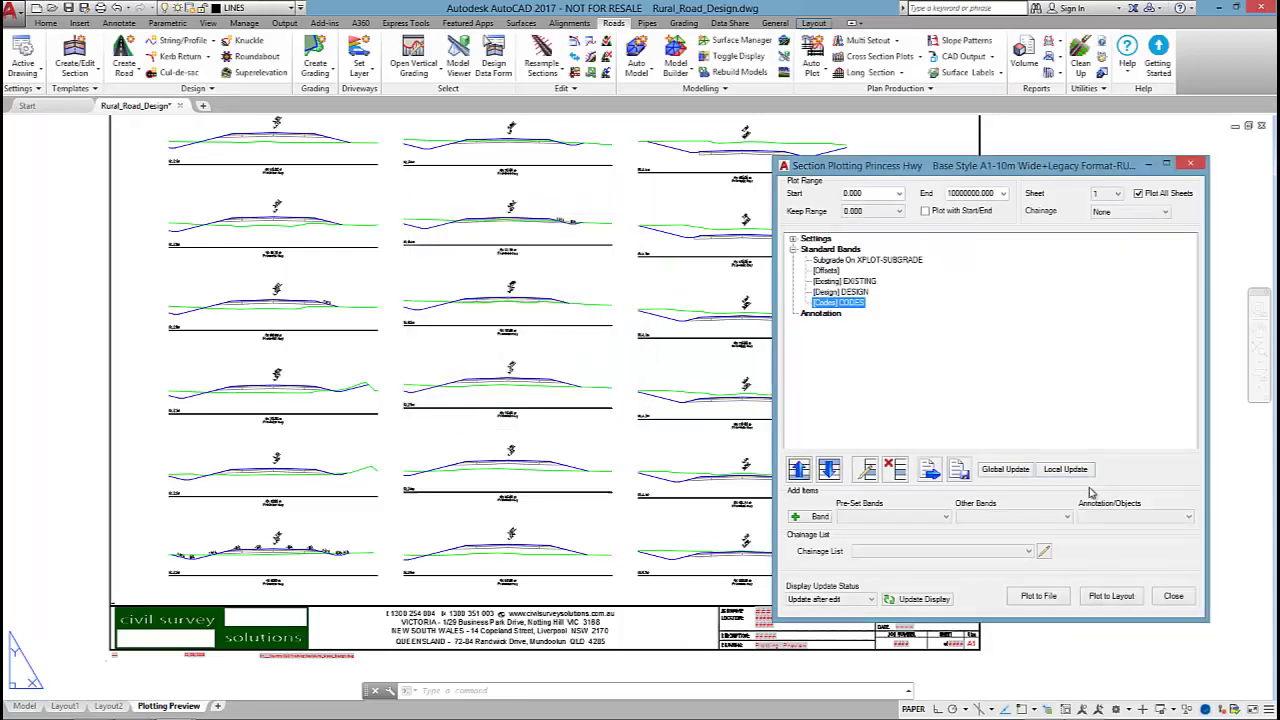
{"action": "left_click", "coordinate": [1022, 476]}
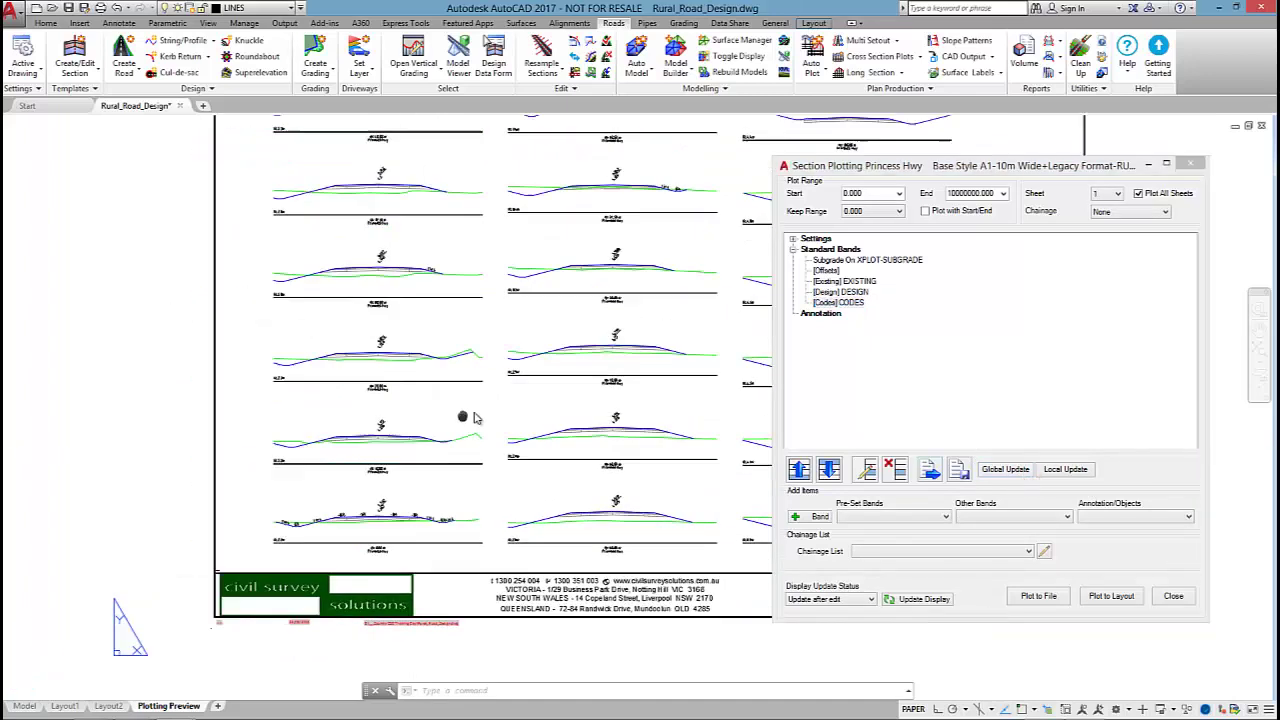
{"action": "scroll", "coordinate": [409, 468], "scroll_direction": "up", "scroll_amount": 4}
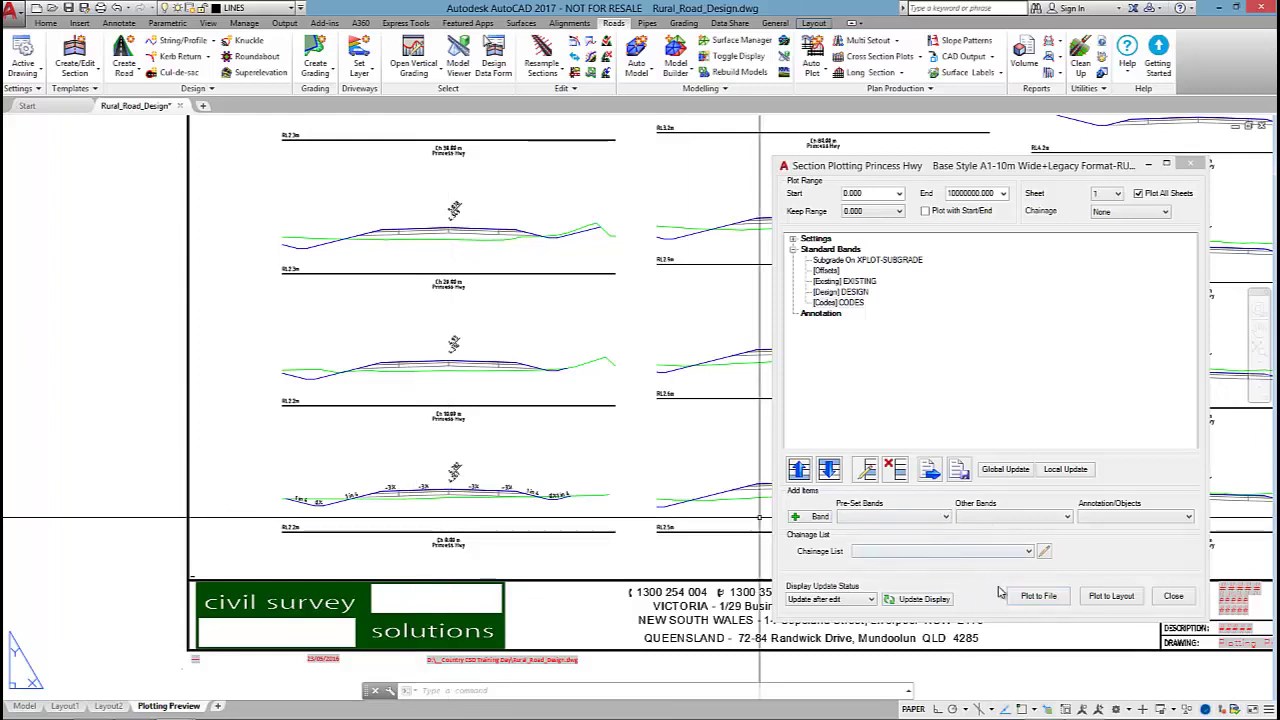
After browsing the saved chainage lists, create a new chainage group named "Andrew's".
{"action": "left_click", "coordinate": [966, 551]}
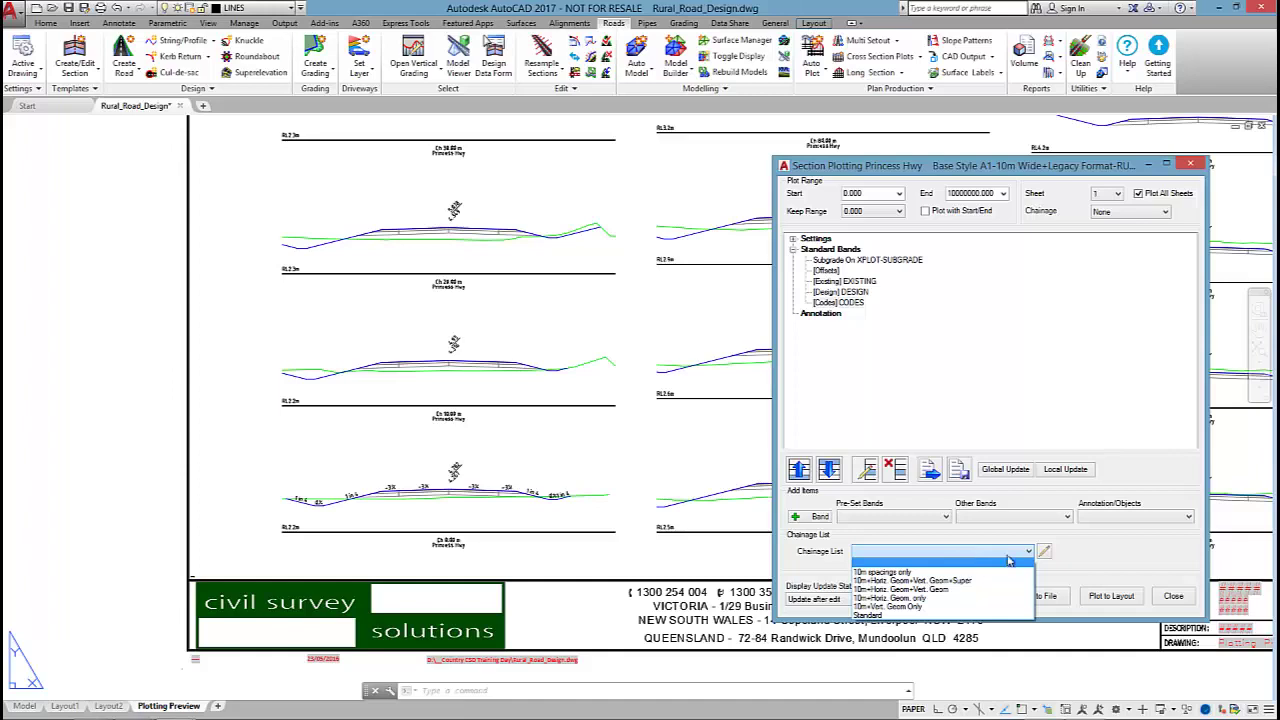
{"action": "left_click", "coordinate": [1074, 567]}
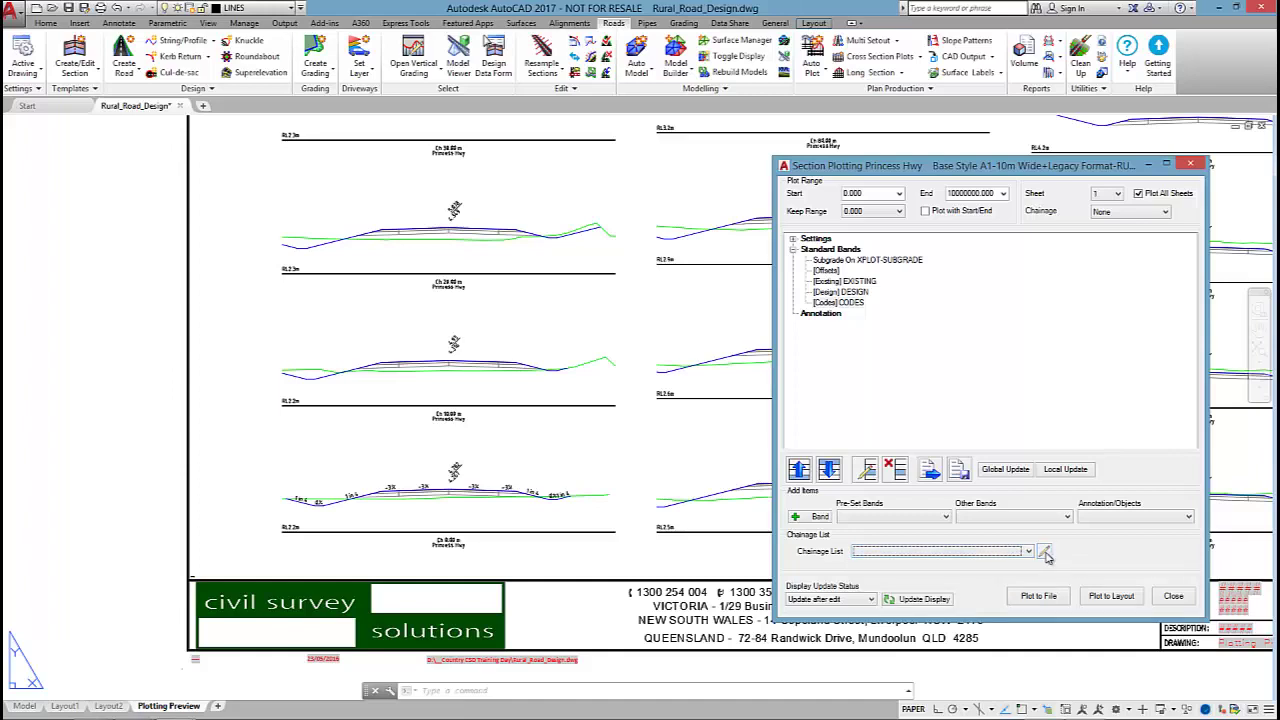
{"action": "left_click", "coordinate": [1044, 553]}
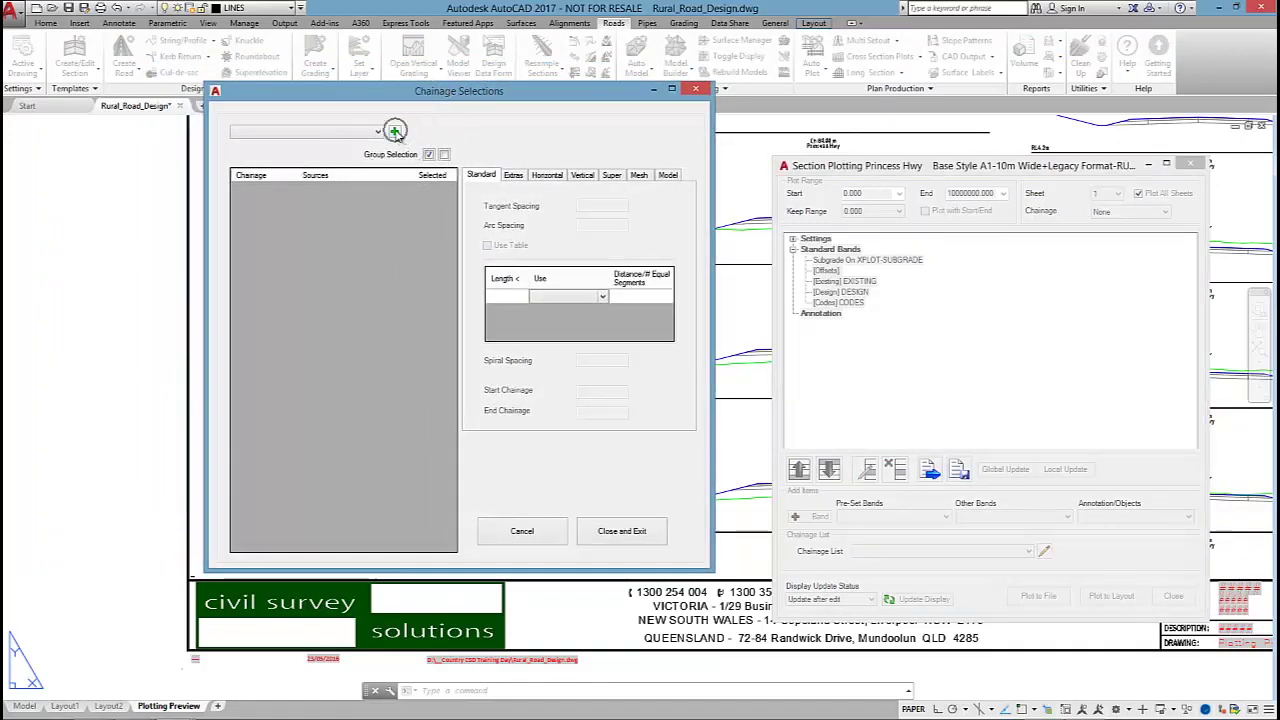
{"action": "left_click", "coordinate": [395, 132]}
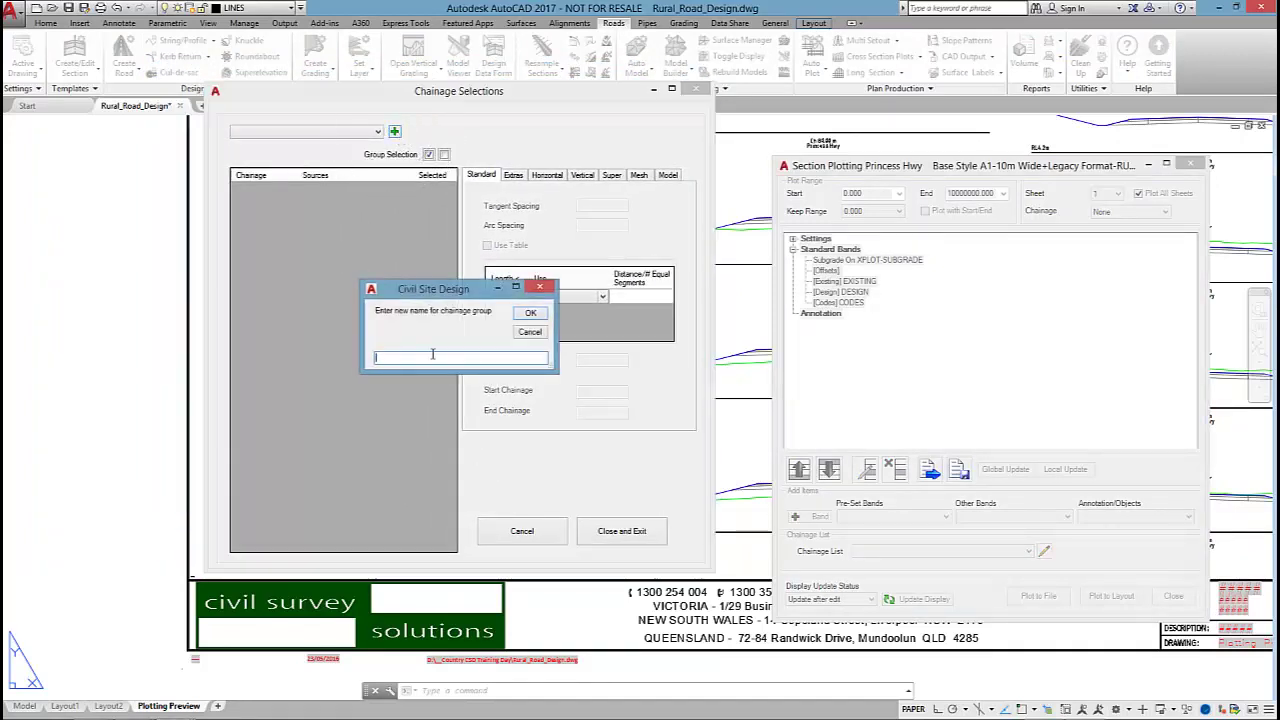
{"action": "type", "text": "Andrew's 30m"}
{"action": "left_click", "coordinate": [540, 312]}
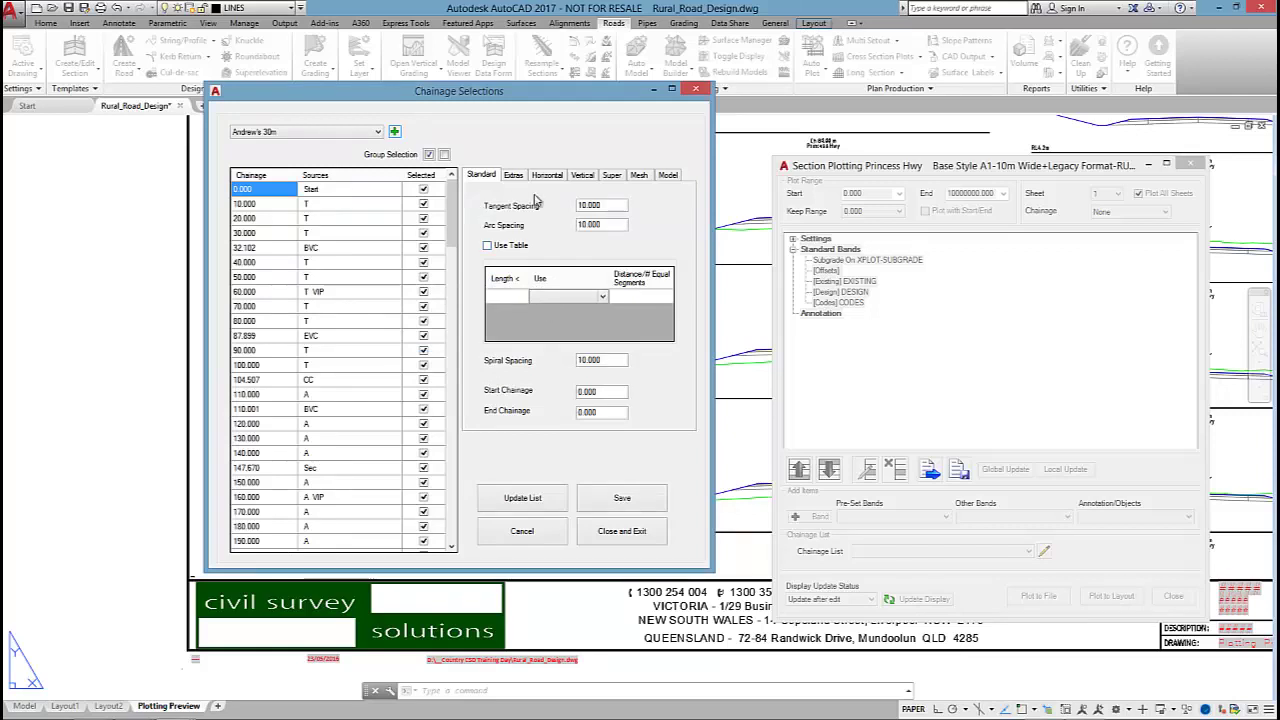
Set tangent spacing 30 and arc spacing 15, rebuild the list, and check spiral spacing.
{"action": "left_click_drag", "start_coordinate": [613, 201], "coordinate": [550, 204]}
{"action": "type", "text": "30"}
{"action": "key", "text": "Tab"}
{"action": "type", "text": "1"}
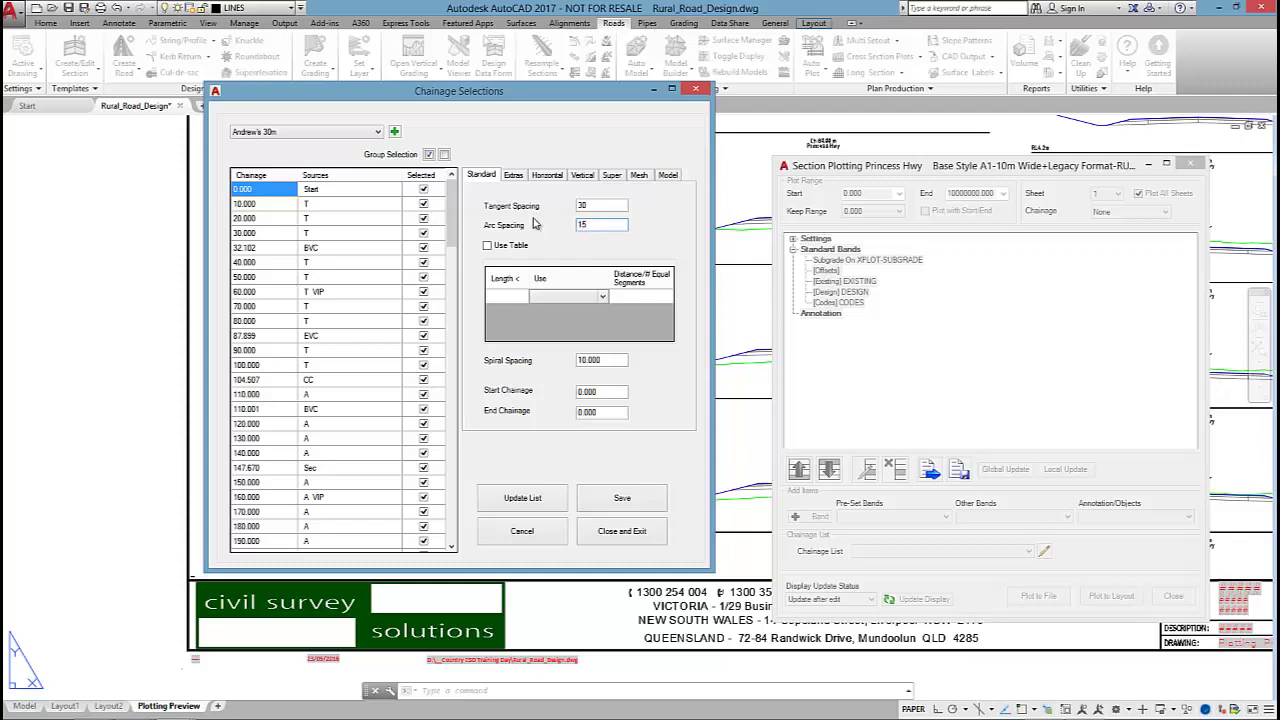
{"action": "type", "text": "5"}
{"action": "left_click", "coordinate": [532, 498]}
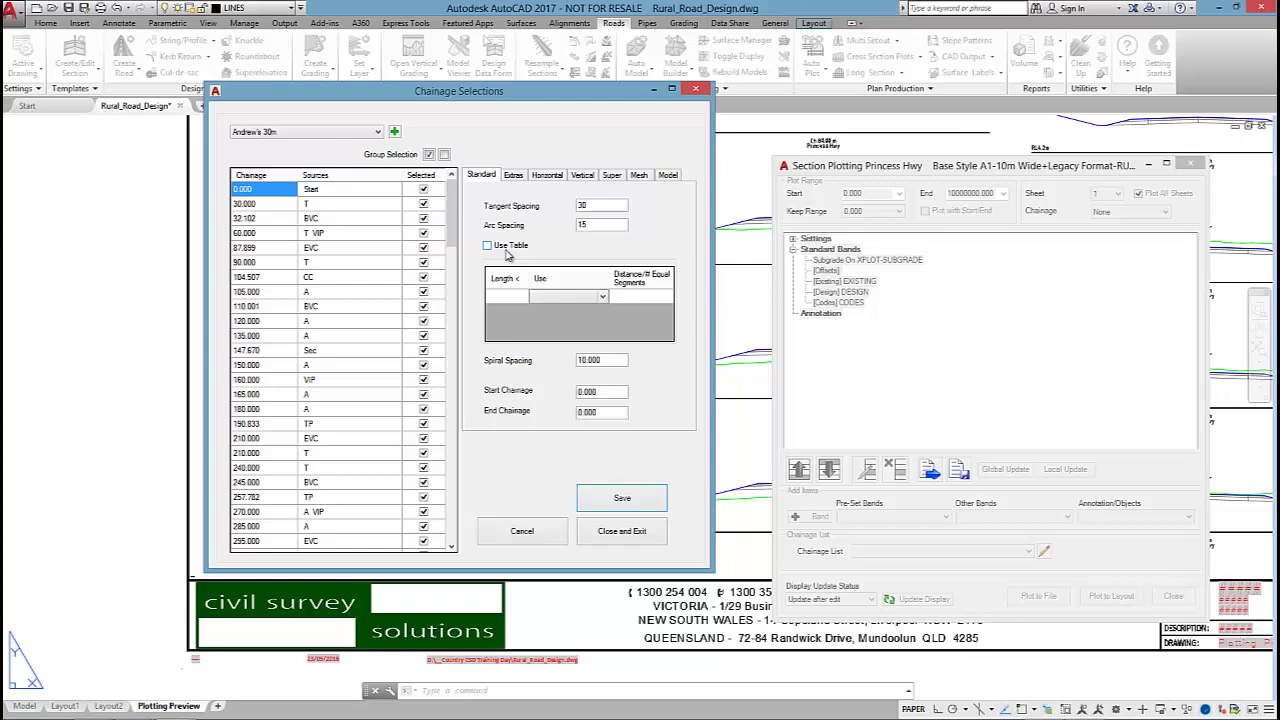
{"action": "left_click", "coordinate": [603, 297]}
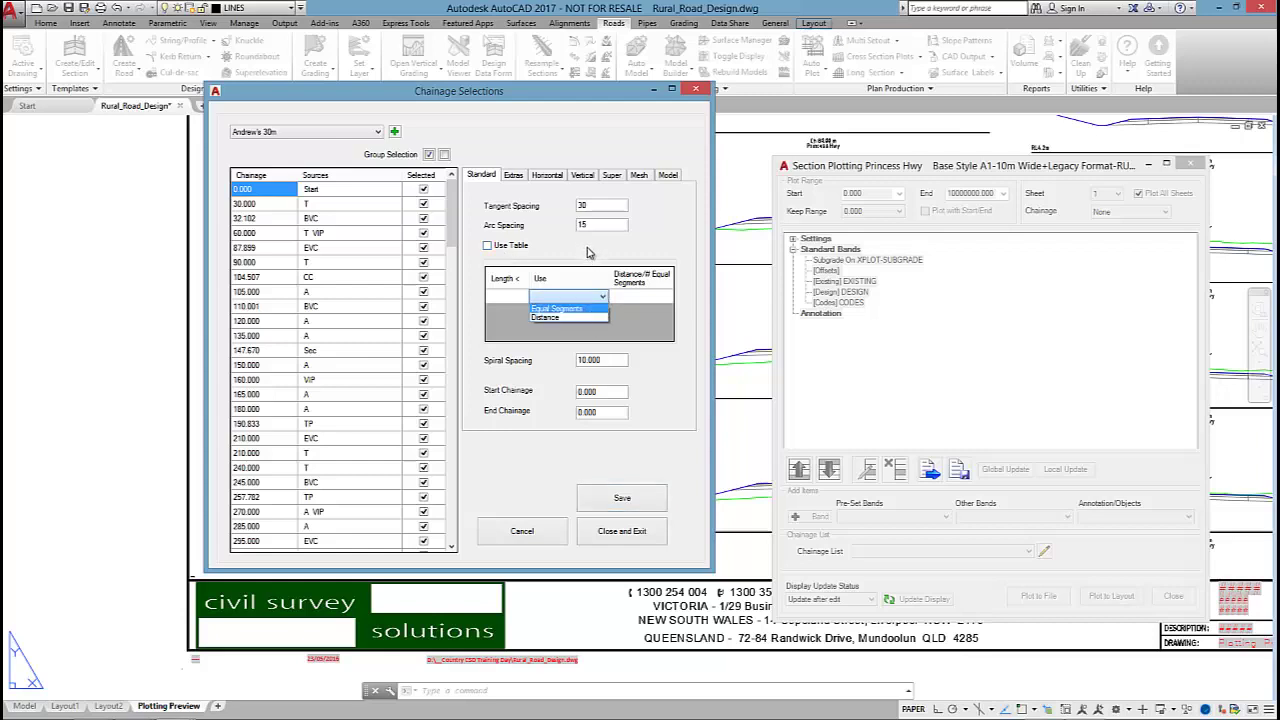
{"action": "left_click", "coordinate": [578, 327]}
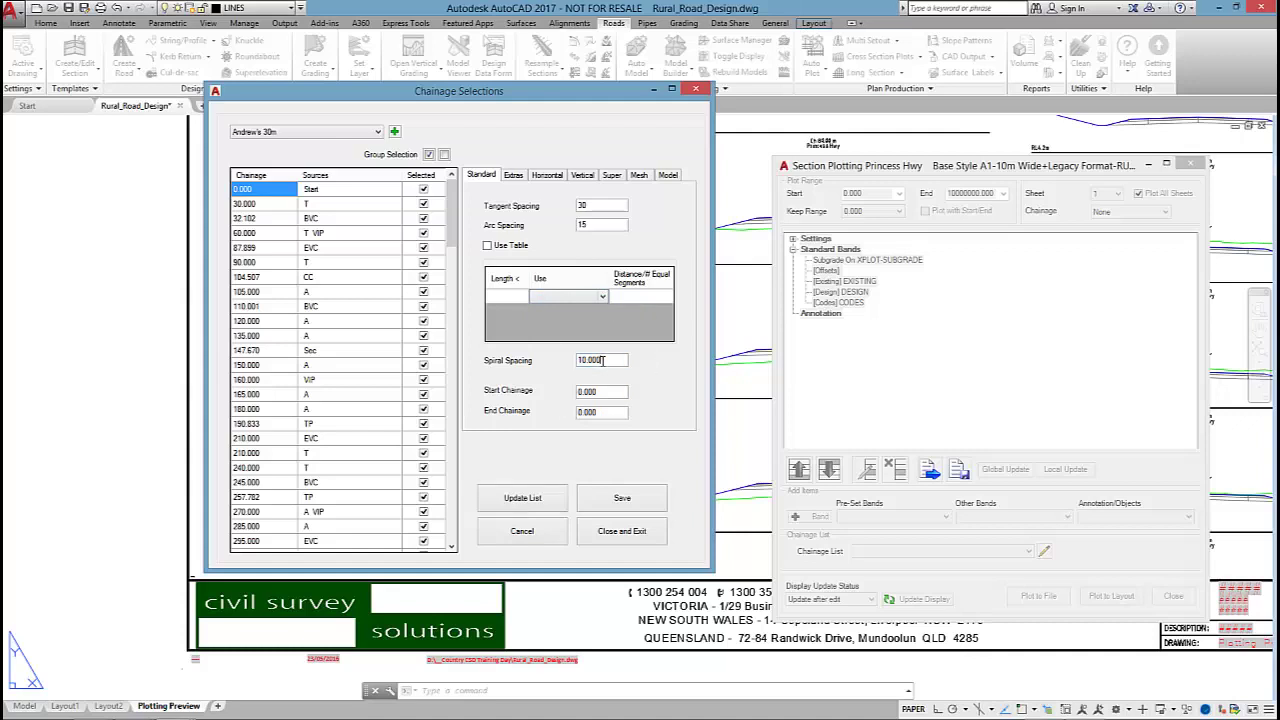
{"action": "left_click", "coordinate": [603, 360]}
Review the Extras, Horizontal, Vertical and Super chainage options, then save Andrew's 30m.
{"action": "left_click", "coordinate": [513, 176]}
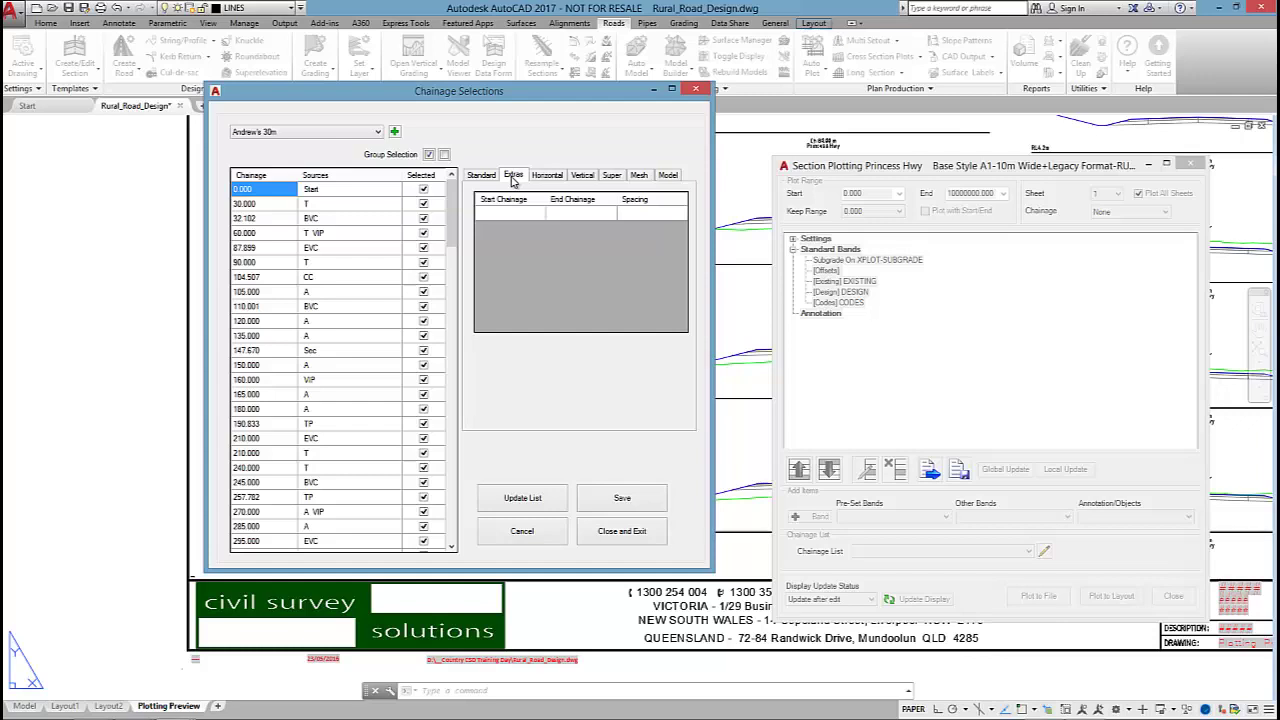
{"action": "left_click", "coordinate": [542, 176]}
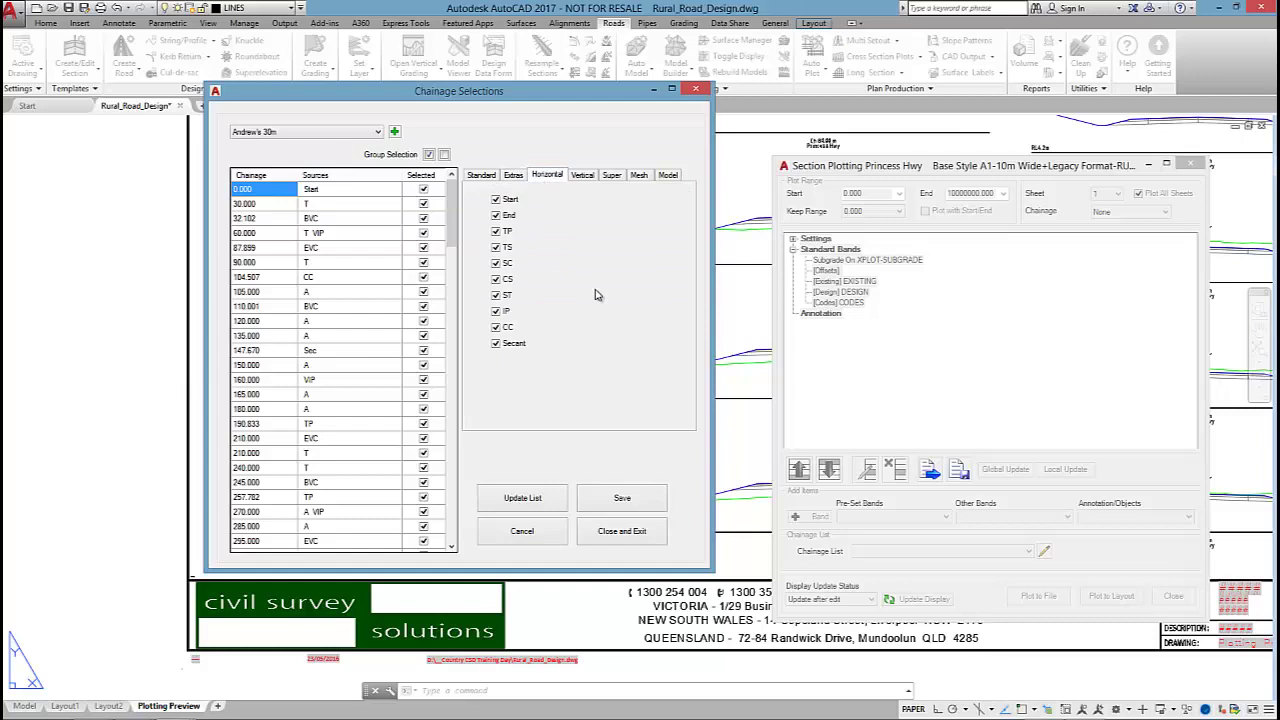
{"action": "left_click", "coordinate": [588, 180]}
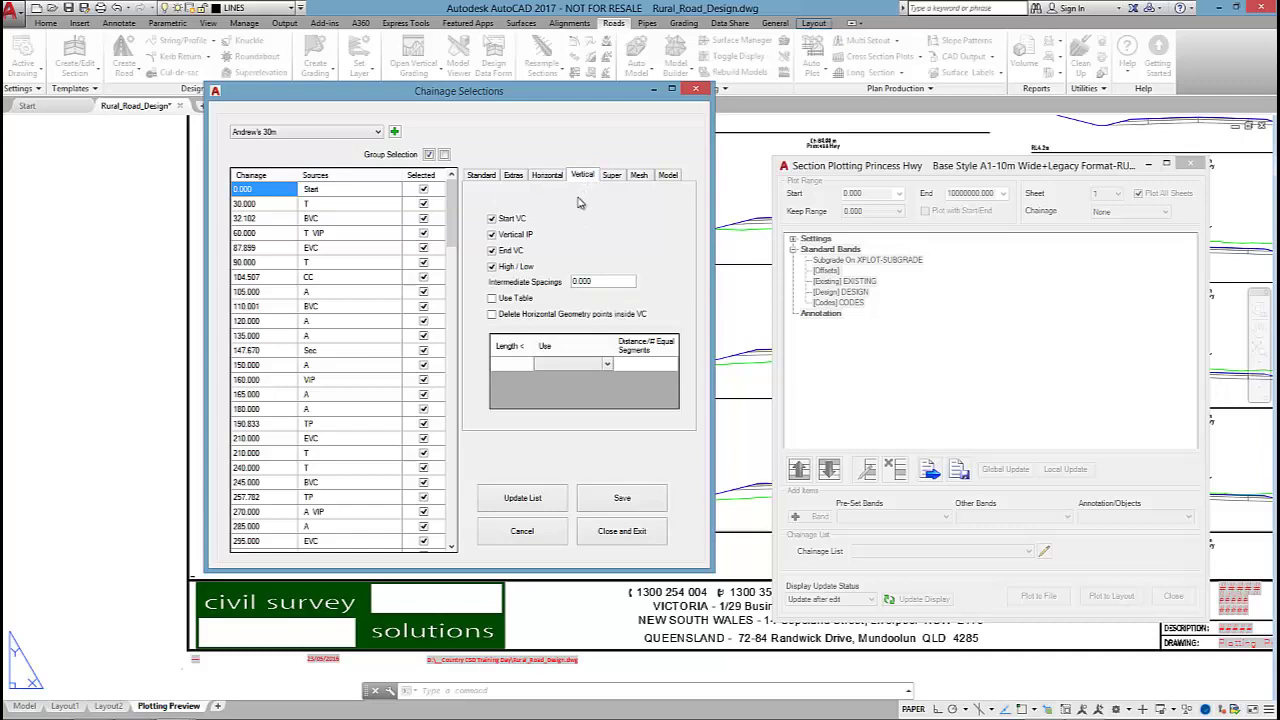
{"action": "left_click", "coordinate": [611, 176]}
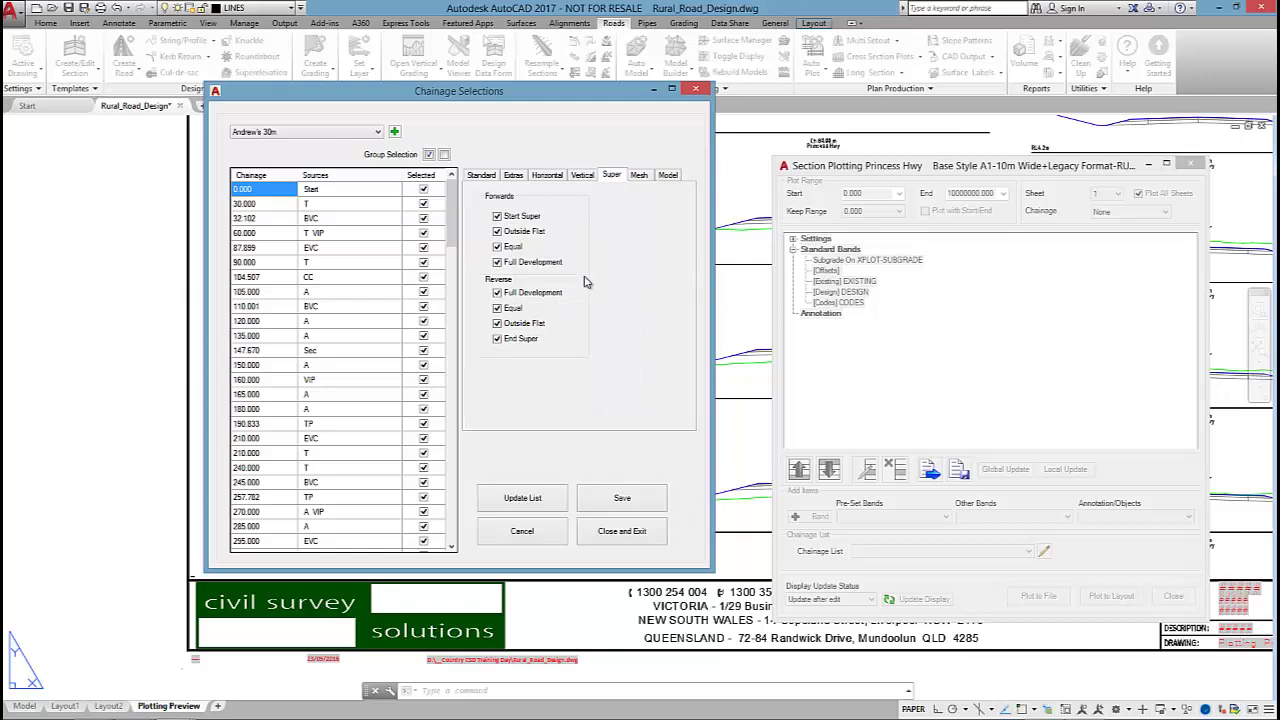
{"action": "left_click", "coordinate": [638, 501]}
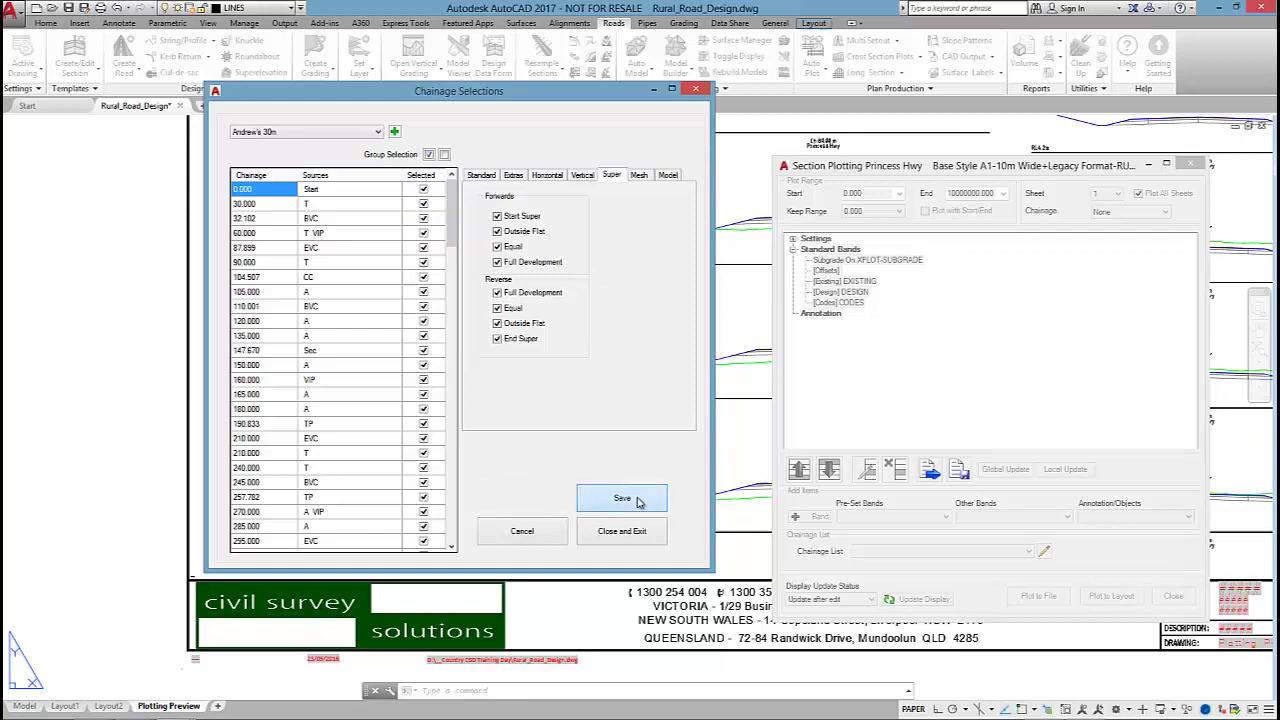
Close the chainage settings and choose the Andrew's 30m chainage list for the sections.
{"action": "left_click", "coordinate": [634, 532]}
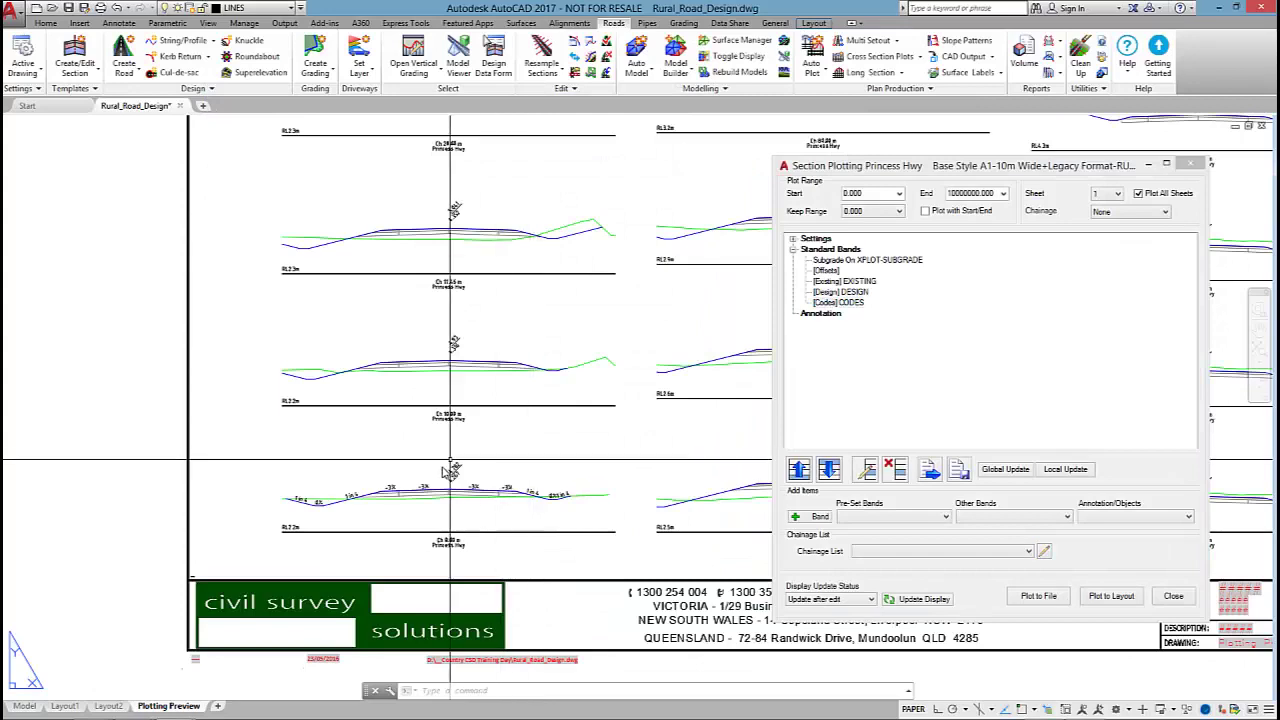
{"action": "scroll", "coordinate": [438, 478], "scroll_direction": "up", "scroll_amount": 5}
{"action": "scroll", "coordinate": [433, 497], "scroll_direction": "down", "scroll_amount": 5}
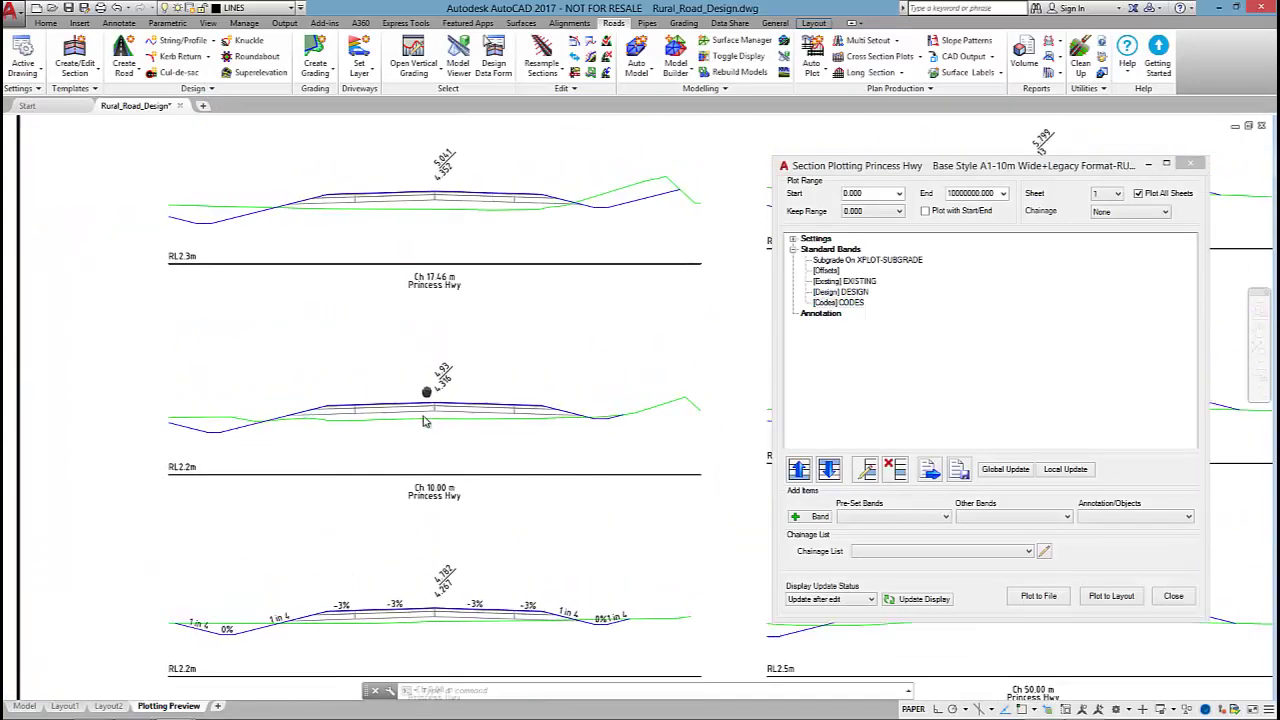
{"action": "scroll", "coordinate": [434, 420], "scroll_direction": "down", "scroll_amount": 2}
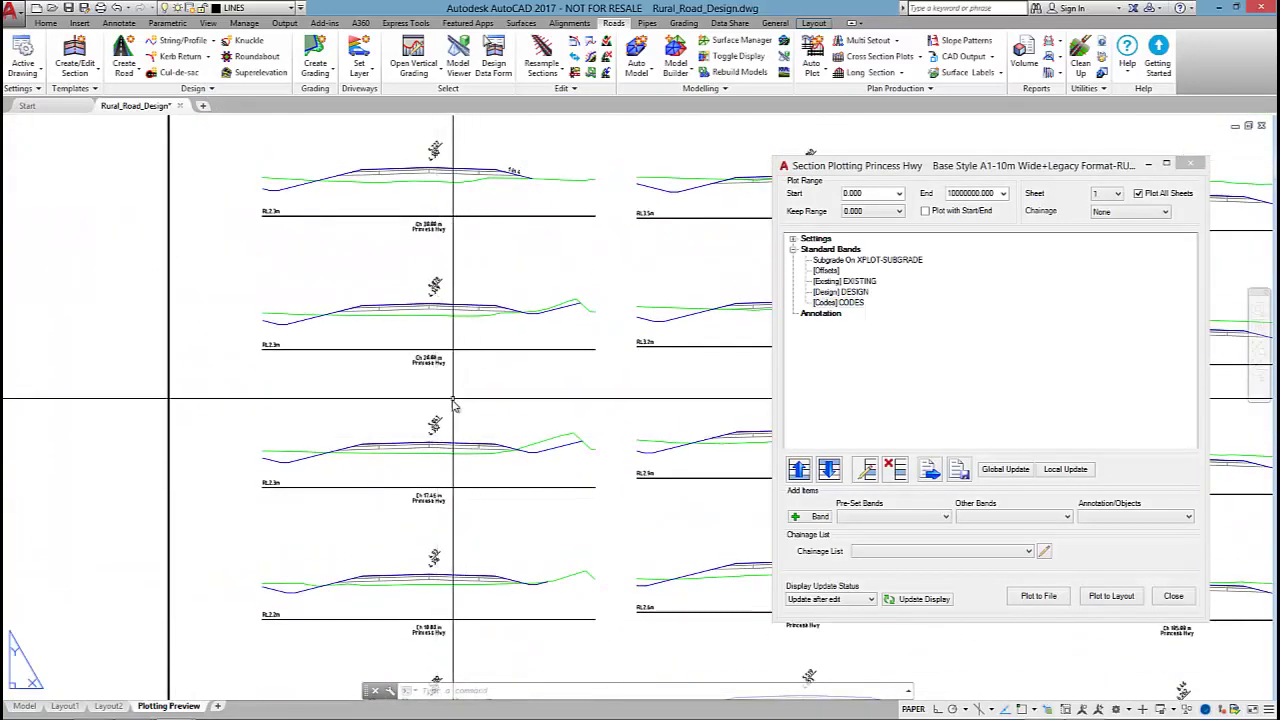
{"action": "scroll", "coordinate": [440, 420], "scroll_direction": "up", "scroll_amount": 4}
{"action": "scroll", "coordinate": [477, 407], "scroll_direction": "down", "scroll_amount": 5}
{"action": "scroll", "coordinate": [450, 606], "scroll_direction": "up", "scroll_amount": 4}
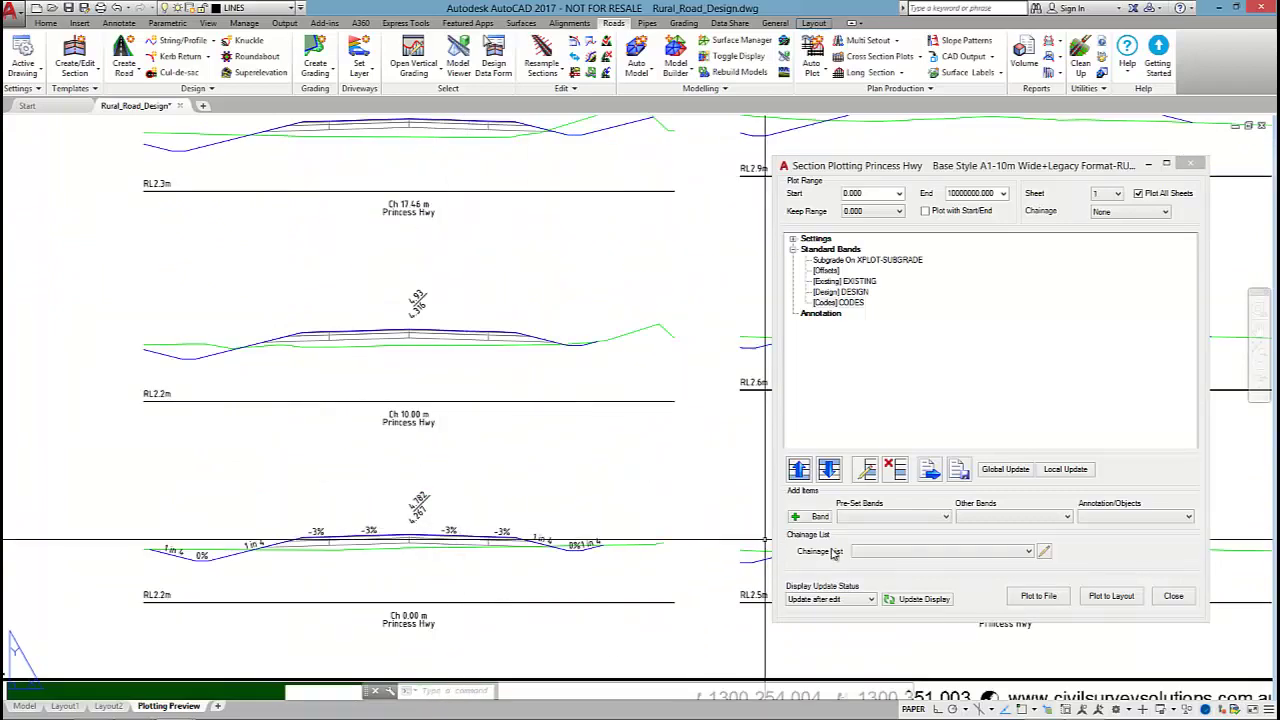
{"action": "left_click", "coordinate": [895, 551]}
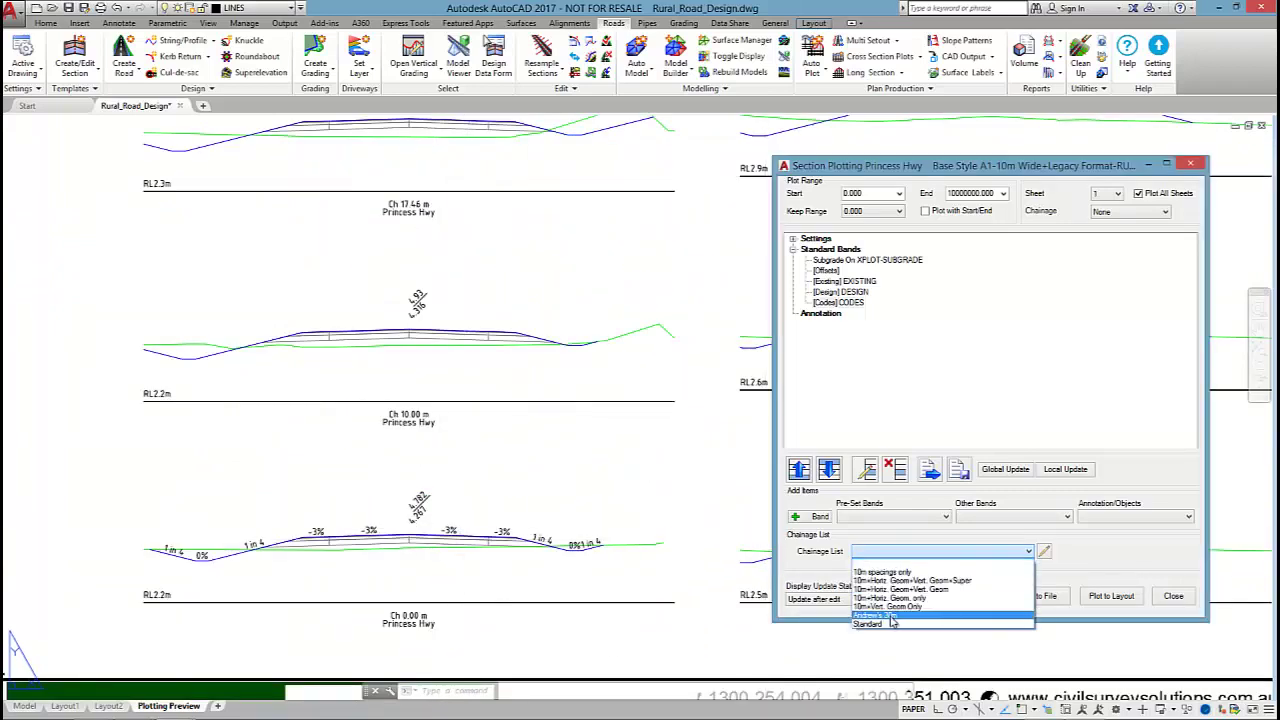
{"action": "left_click", "coordinate": [892, 616]}
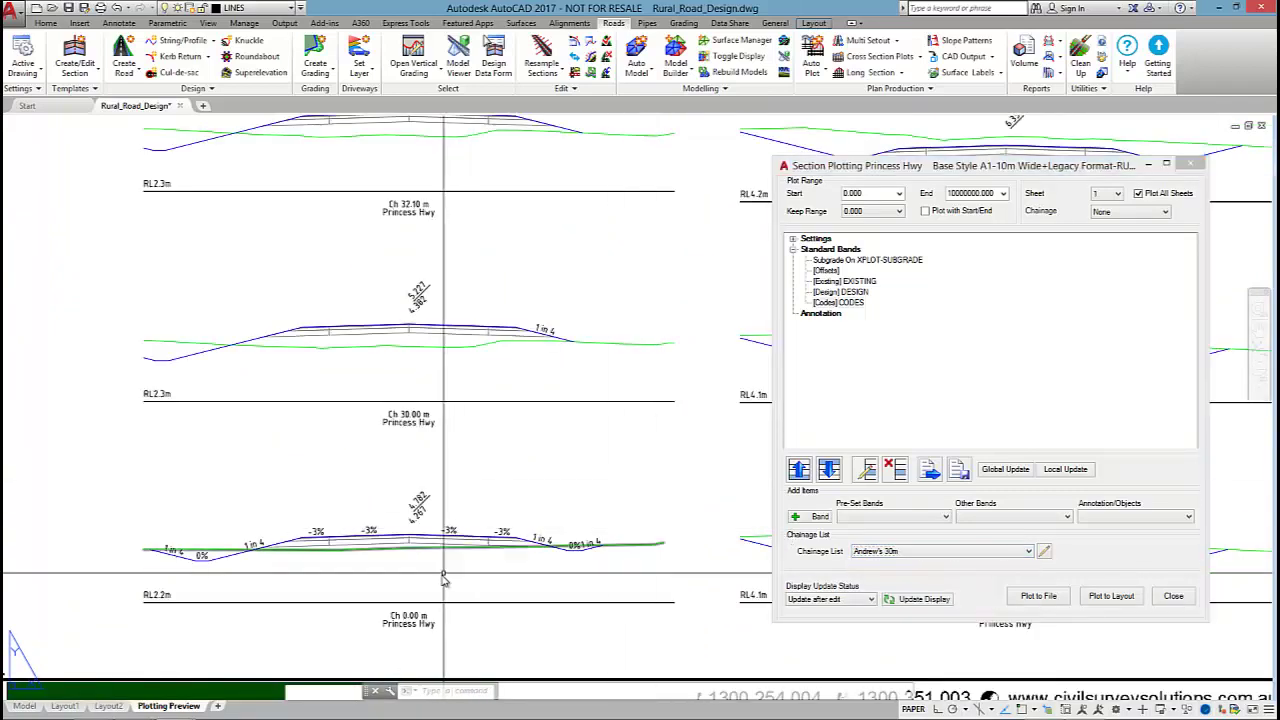
Plot the cross sections to layout sheets and display Xsect-Princess Hwy-1.
{"action": "middle_click_drag", "start_coordinate": [437, 347], "coordinate": [452, 452]}
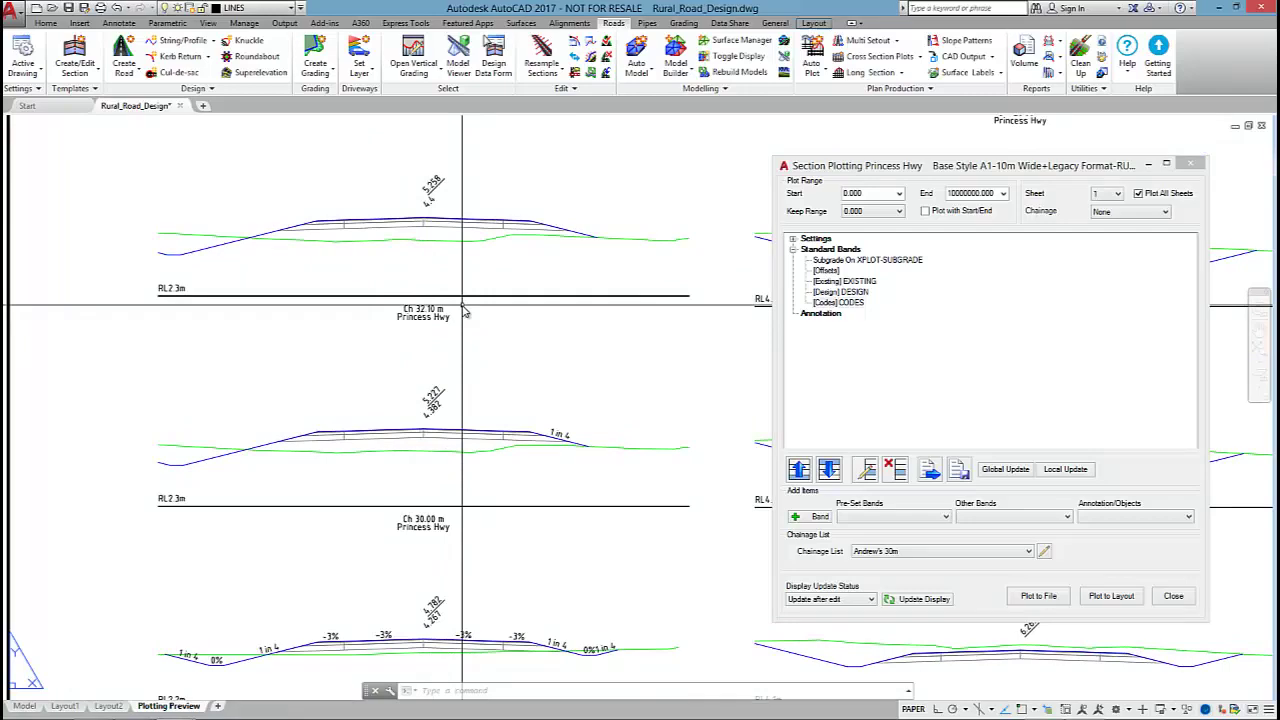
{"action": "scroll", "coordinate": [463, 307], "scroll_direction": "down", "scroll_amount": 6}
{"action": "scroll", "coordinate": [566, 343], "scroll_direction": "up", "scroll_amount": 2}
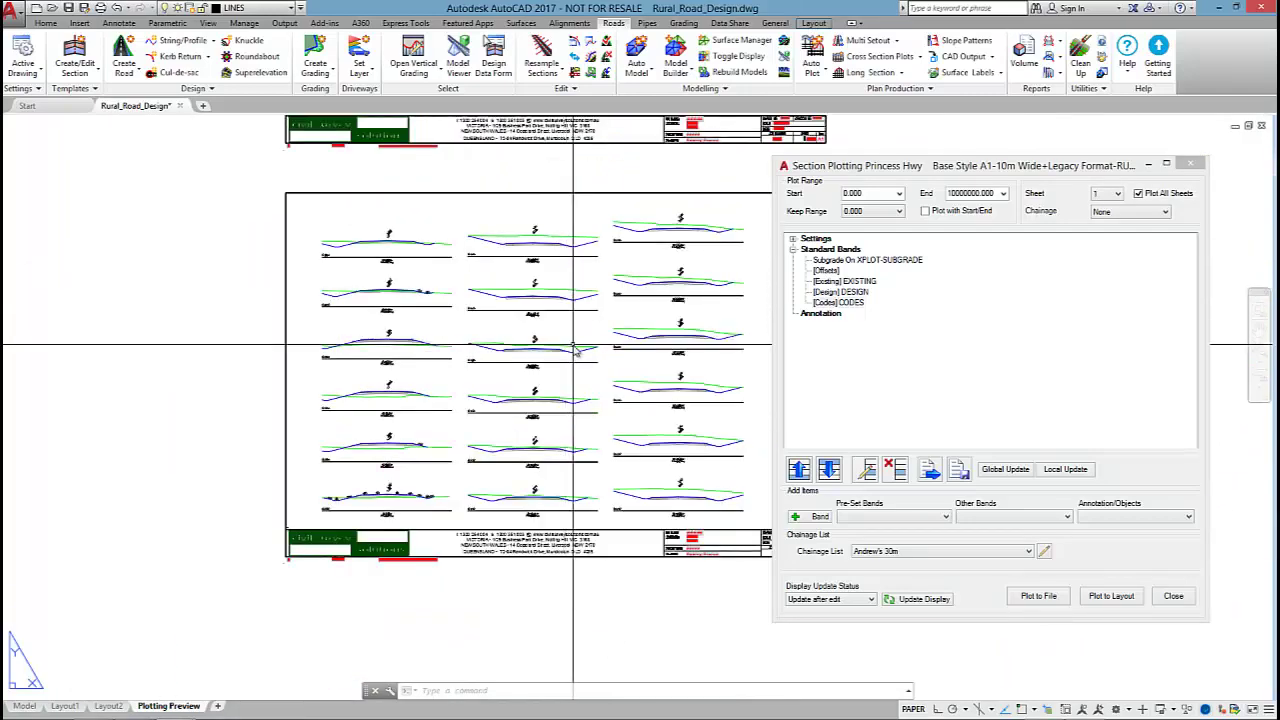
{"action": "left_click", "coordinate": [1133, 597]}
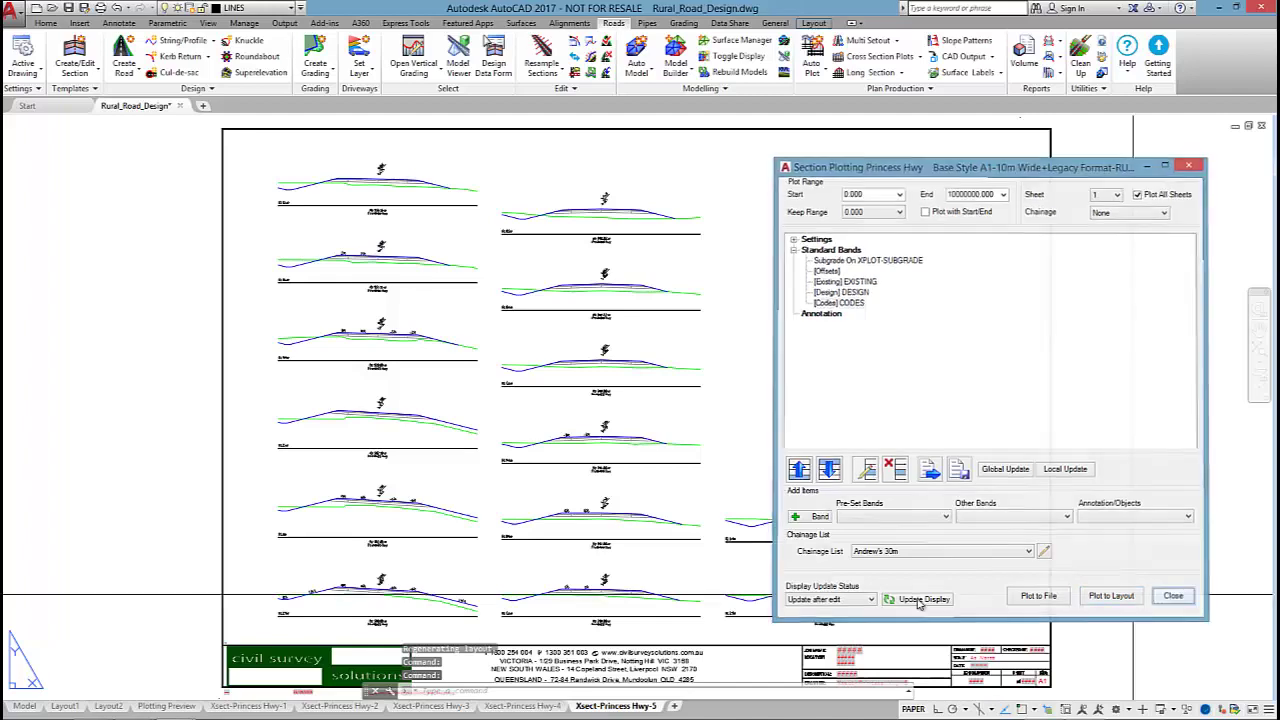
{"action": "left_click", "coordinate": [433, 706]}
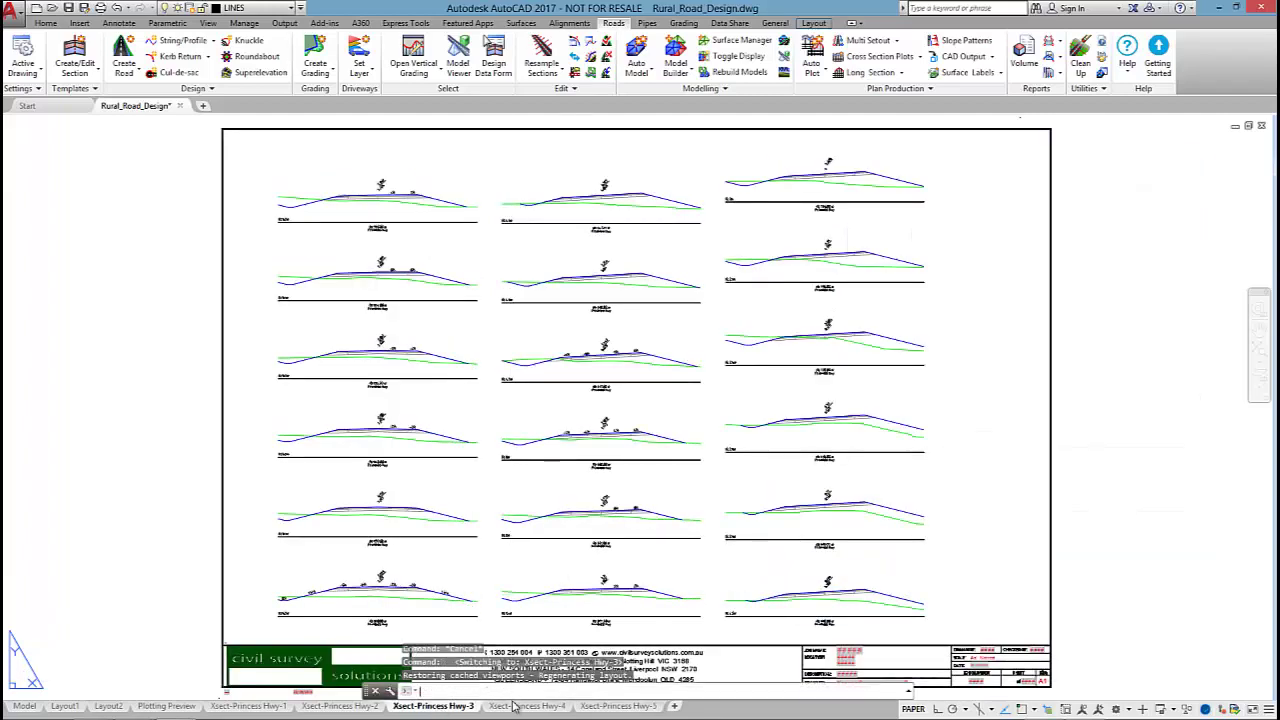
{"action": "left_click", "coordinate": [265, 706]}
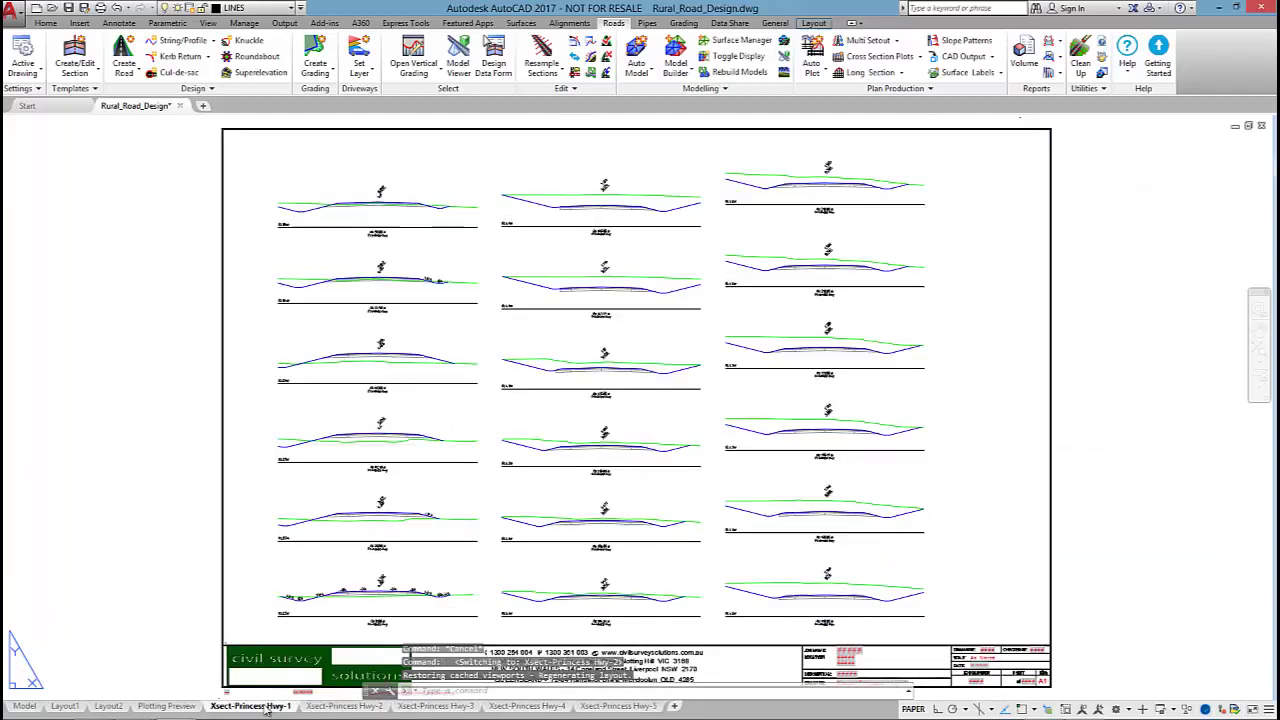
{"action": "middle_click_drag", "start_coordinate": [437, 443], "coordinate": [466, 371]}
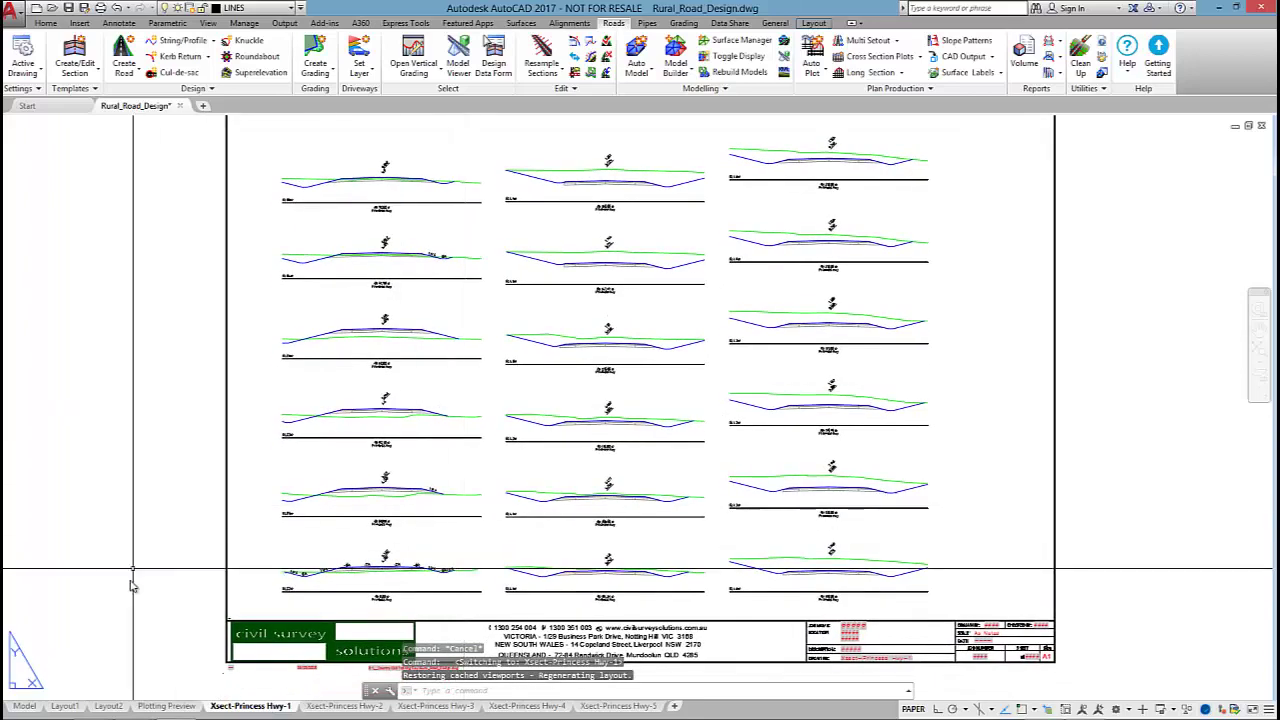
From model space, start a long section plot for the Princess Hwy alignment.
{"action": "left_click", "coordinate": [36, 706]}
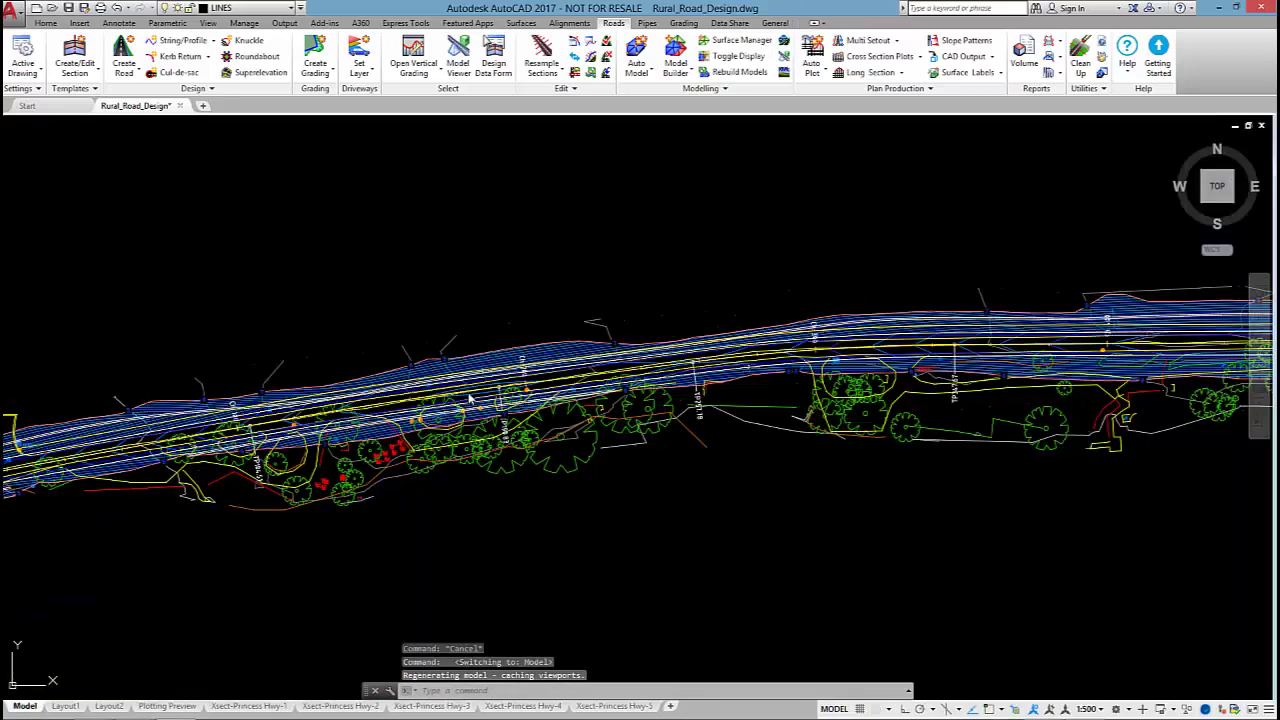
{"action": "middle_click_drag", "start_coordinate": [449, 277], "coordinate": [684, 259]}
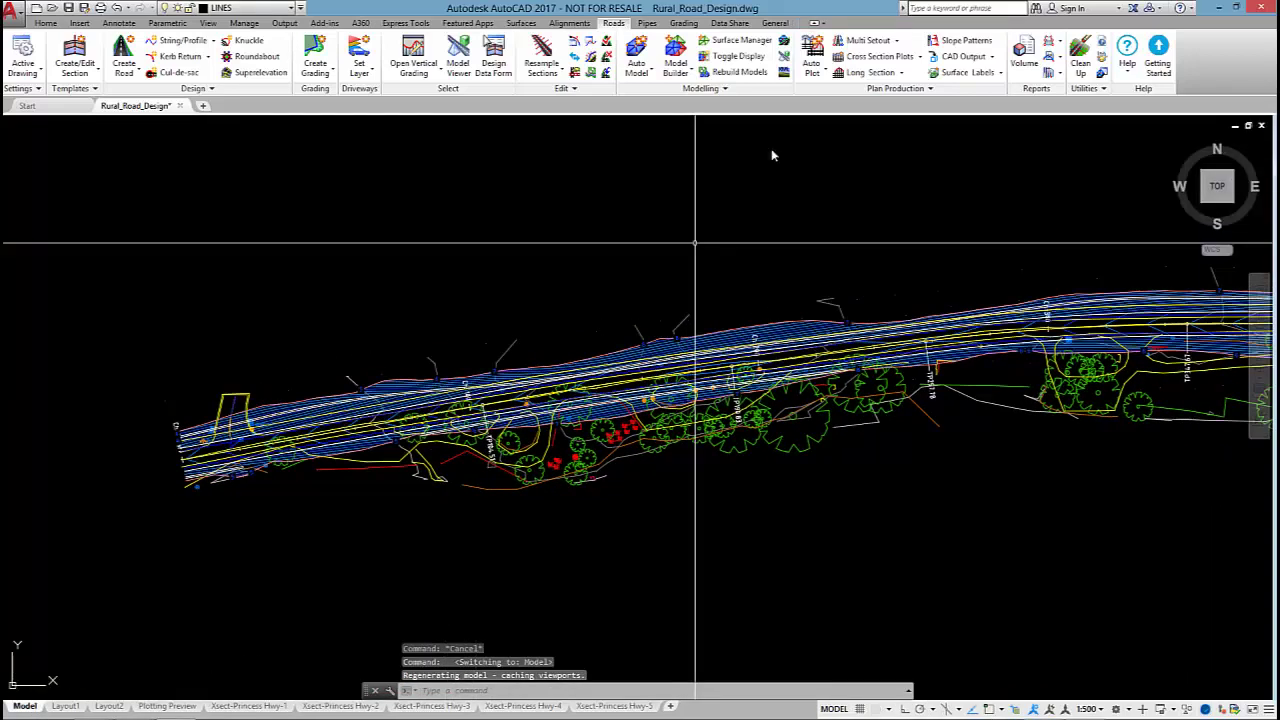
{"action": "left_click", "coordinate": [868, 77]}
{"action": "left_click", "coordinate": [738, 368]}
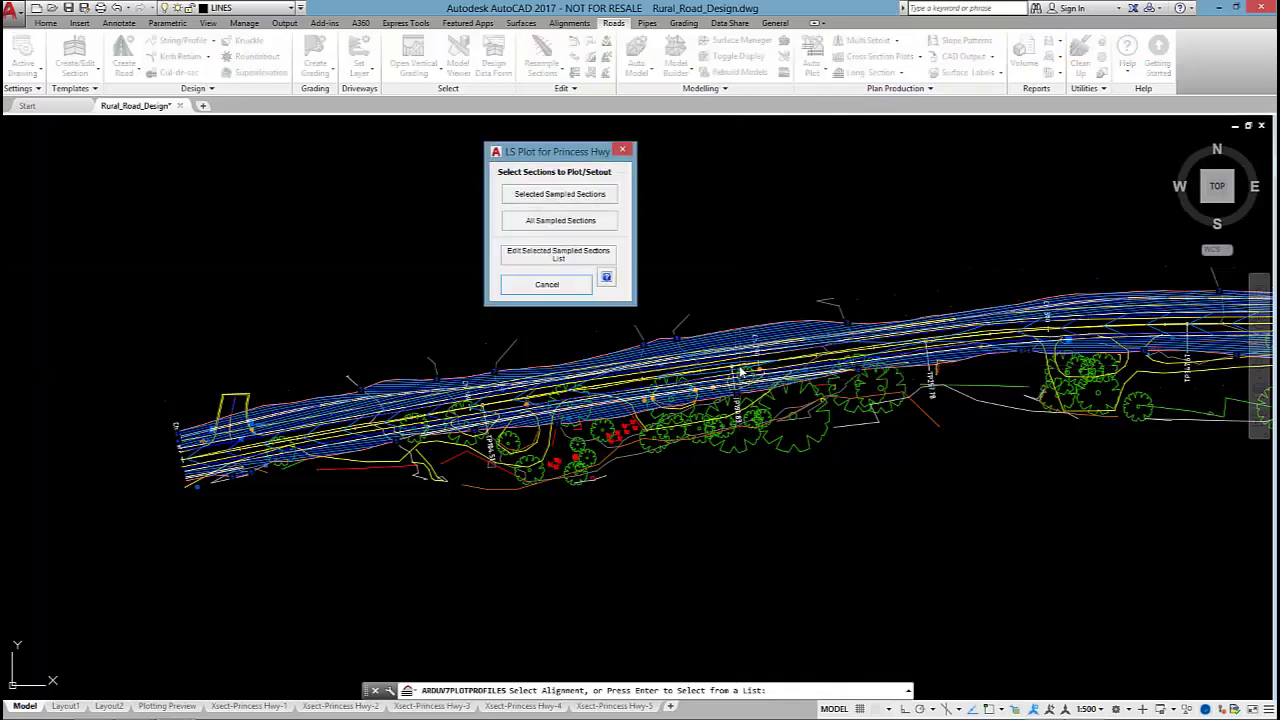
{"action": "left_click_drag", "start_coordinate": [547, 152], "coordinate": [577, 199]}
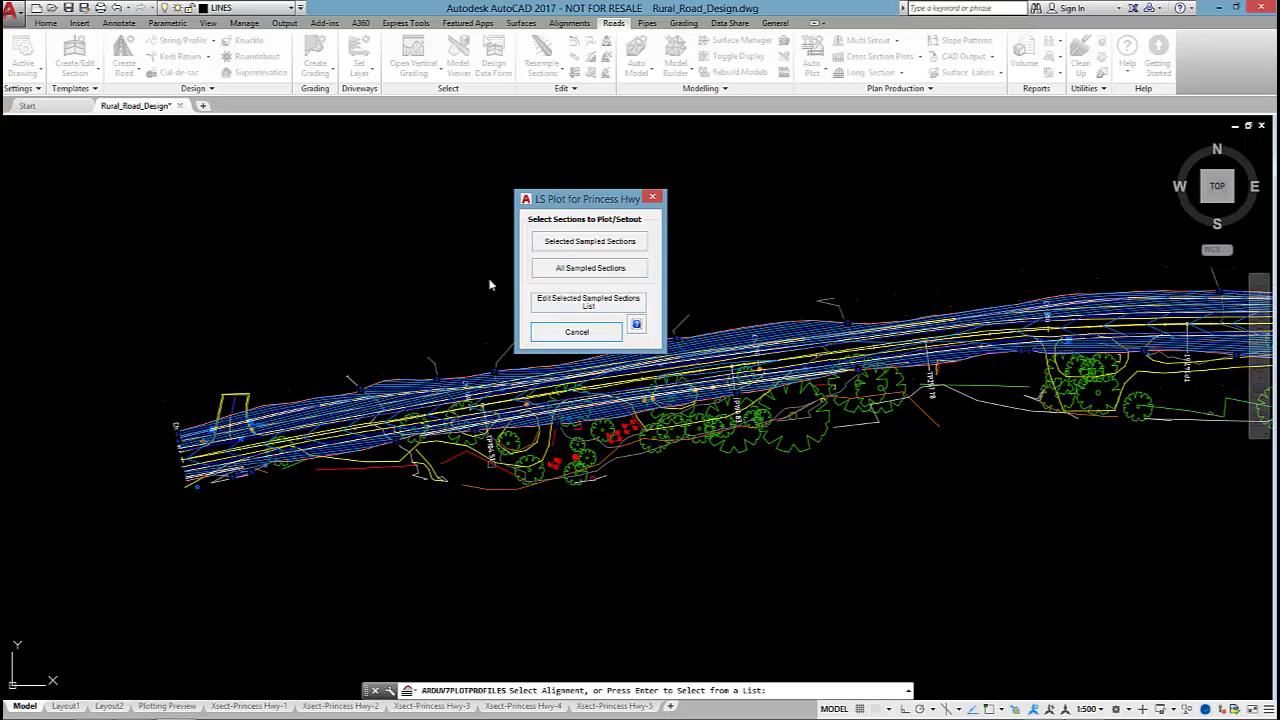
Select the Long Sections entries in the sampled sections list and preview from selected sampled sections.
{"action": "left_click", "coordinate": [594, 301]}
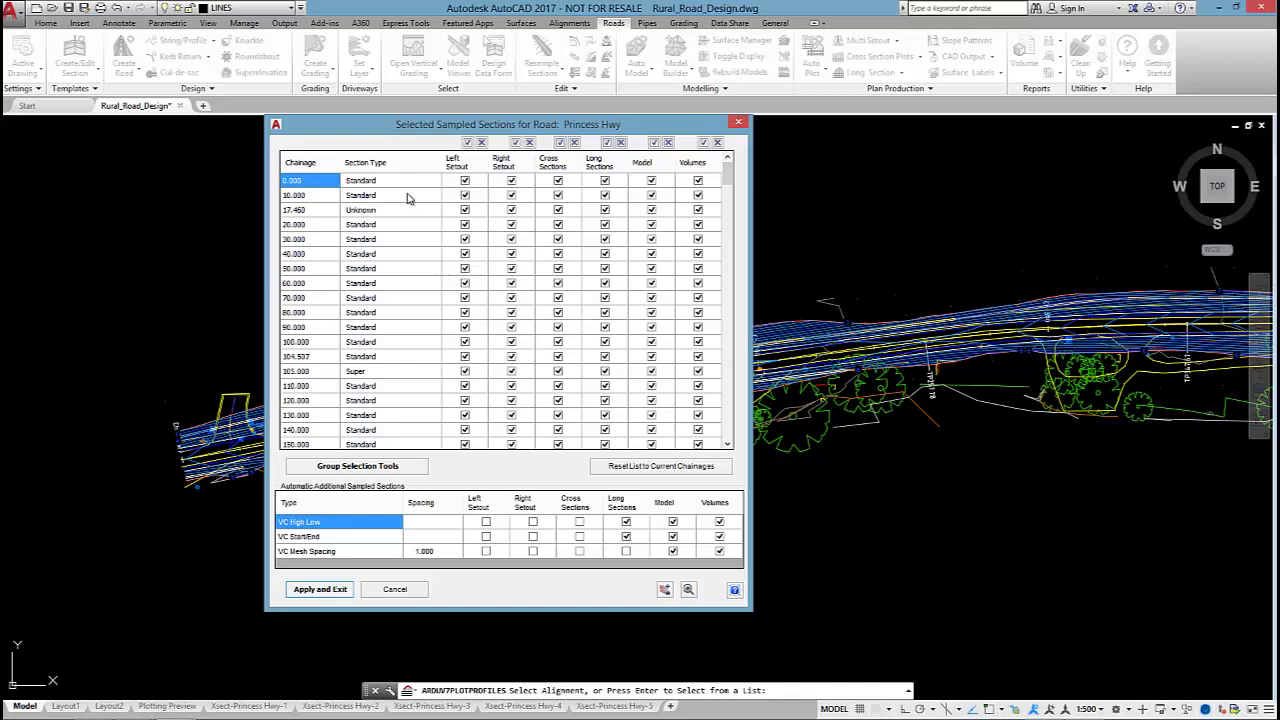
{"action": "left_click_drag", "start_coordinate": [597, 188], "coordinate": [590, 366]}
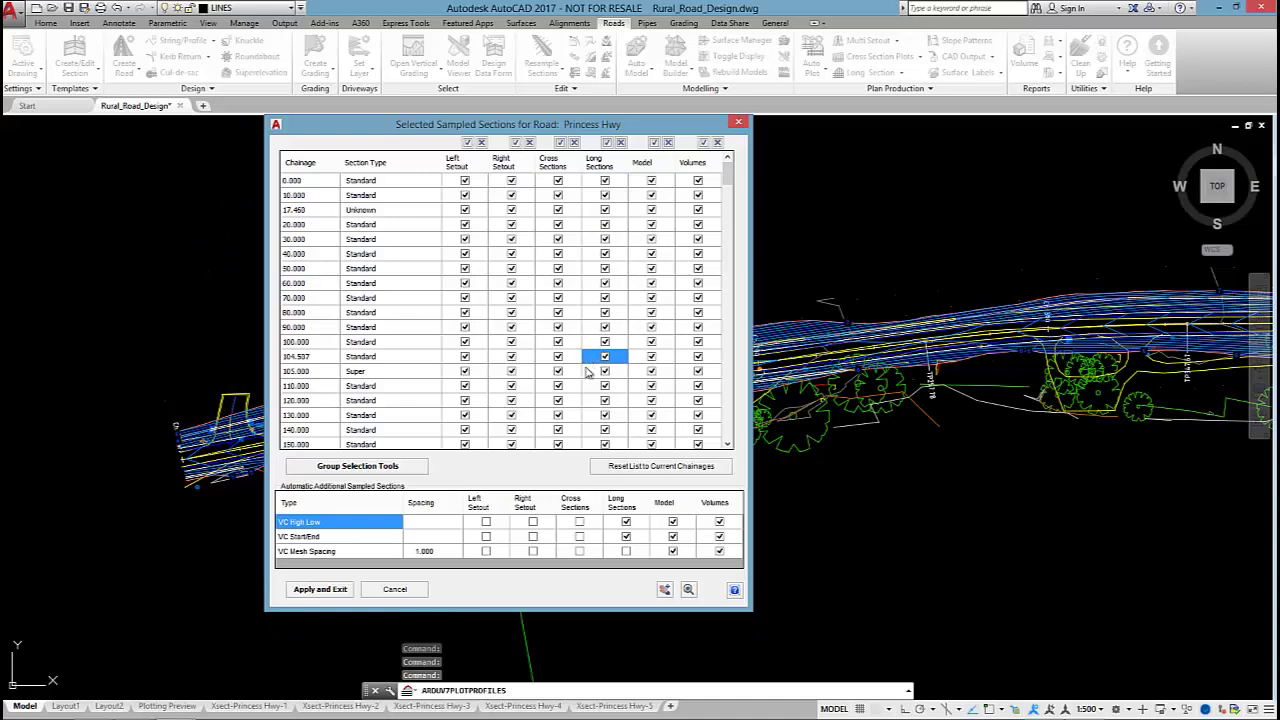
{"action": "left_click", "coordinate": [338, 590]}
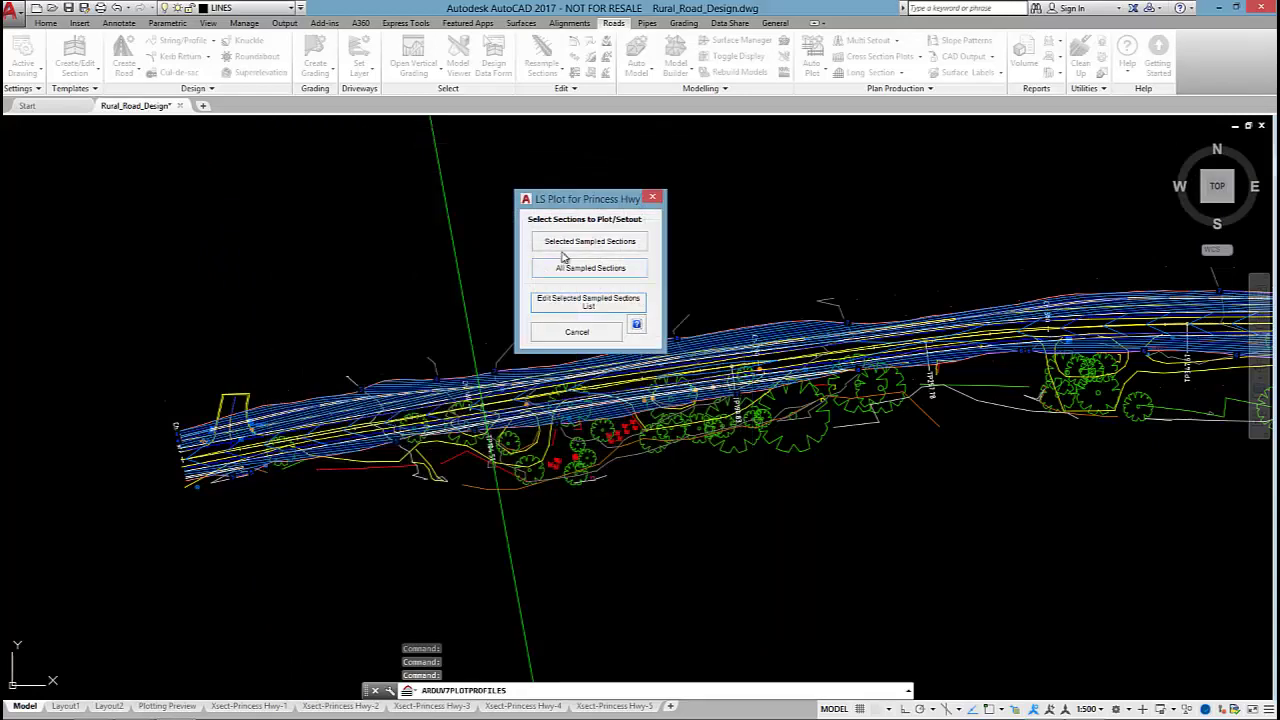
{"action": "left_click", "coordinate": [570, 244]}
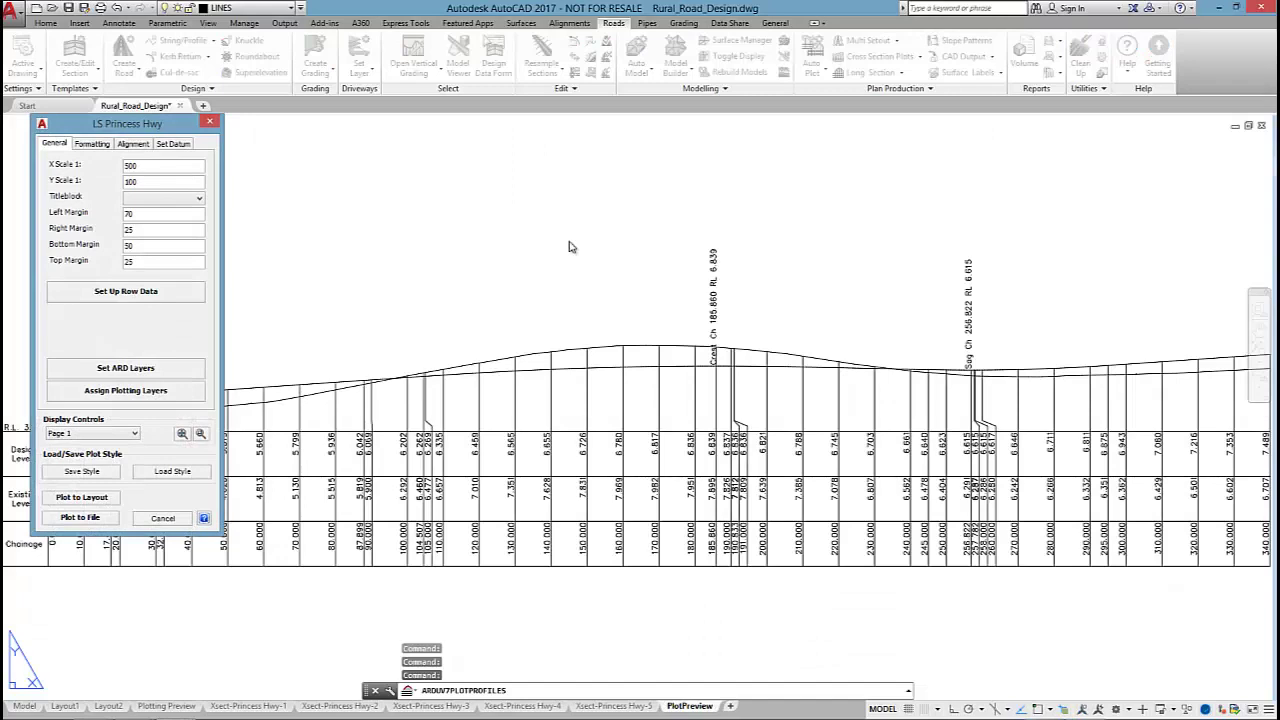
Load the A1-2014-x500-y100 long section plot style file.
{"action": "left_click", "coordinate": [172, 471]}
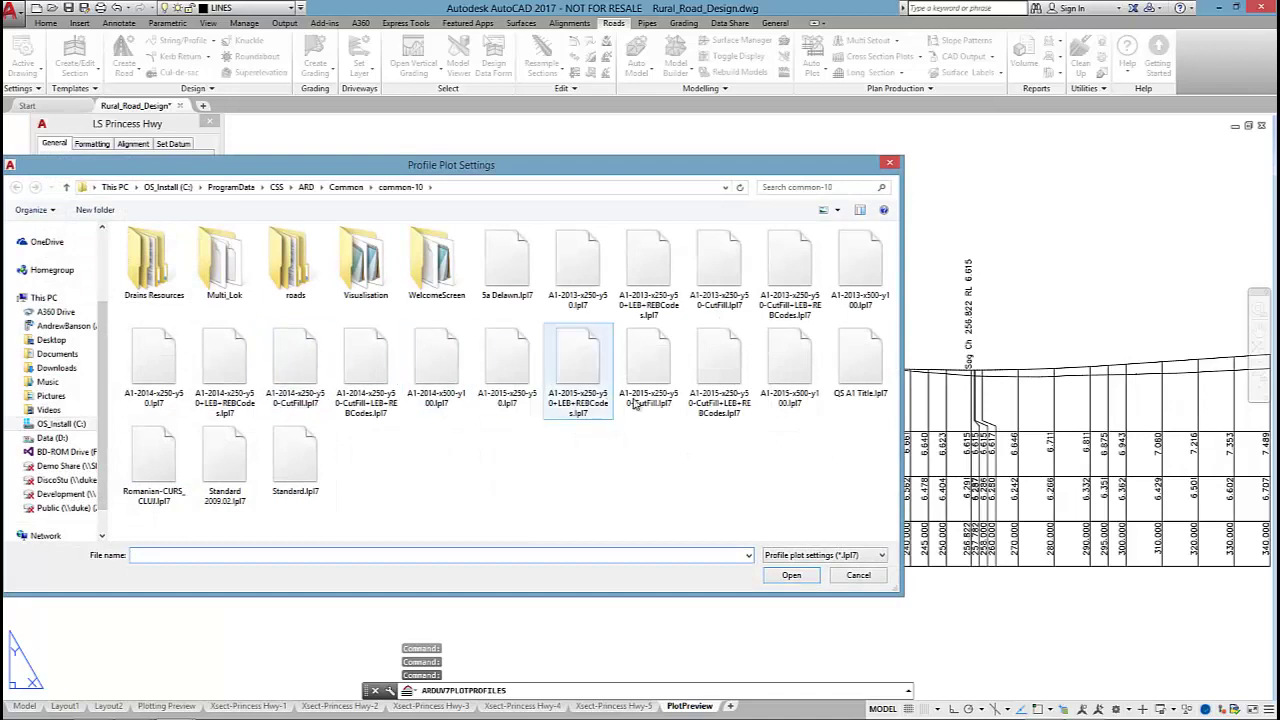
{"action": "left_click", "coordinate": [452, 402]}
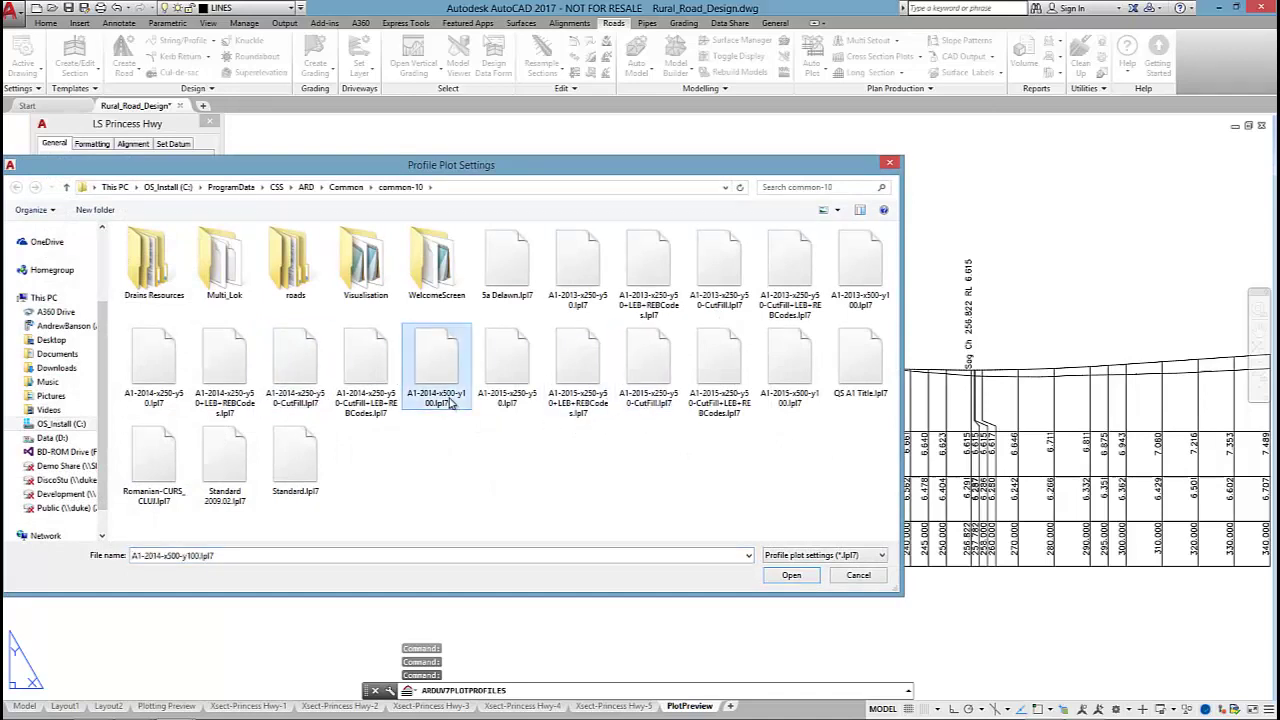
{"action": "left_click", "coordinate": [789, 577]}
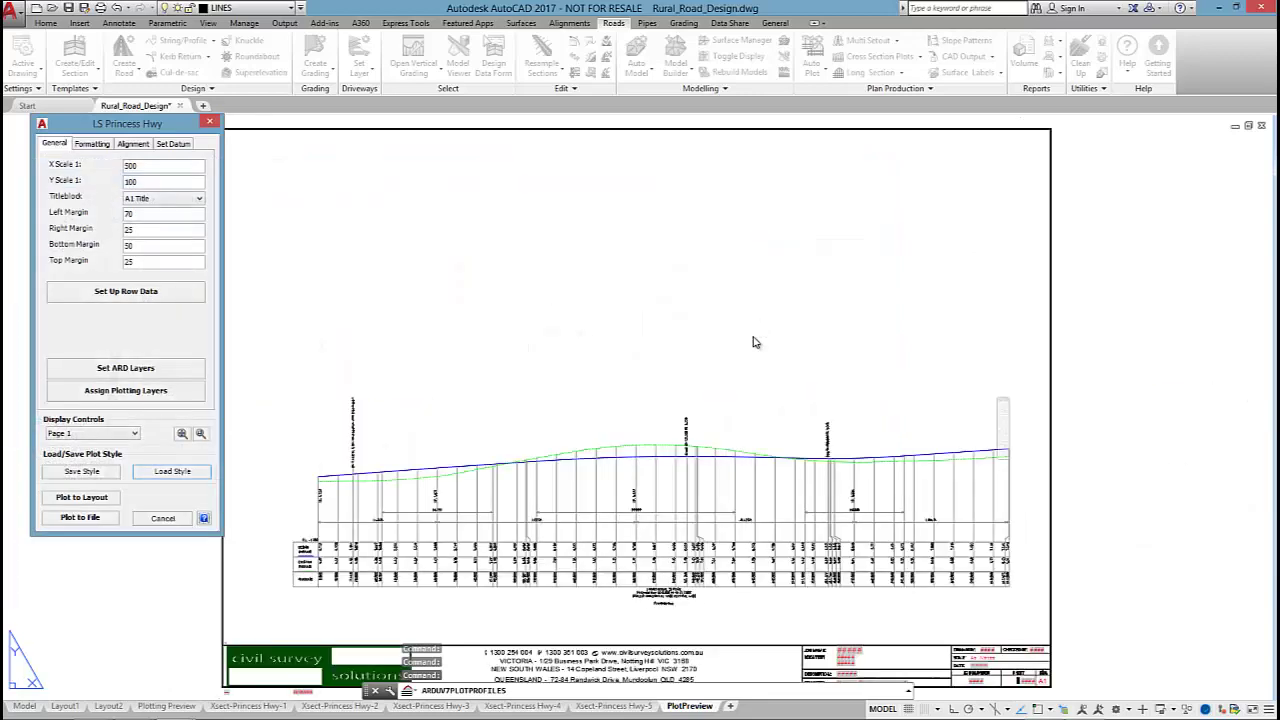
Zoom and pan around the plot preview, then end it with Esc to return to the plot settings.
{"action": "left_click", "coordinate": [200, 434]}
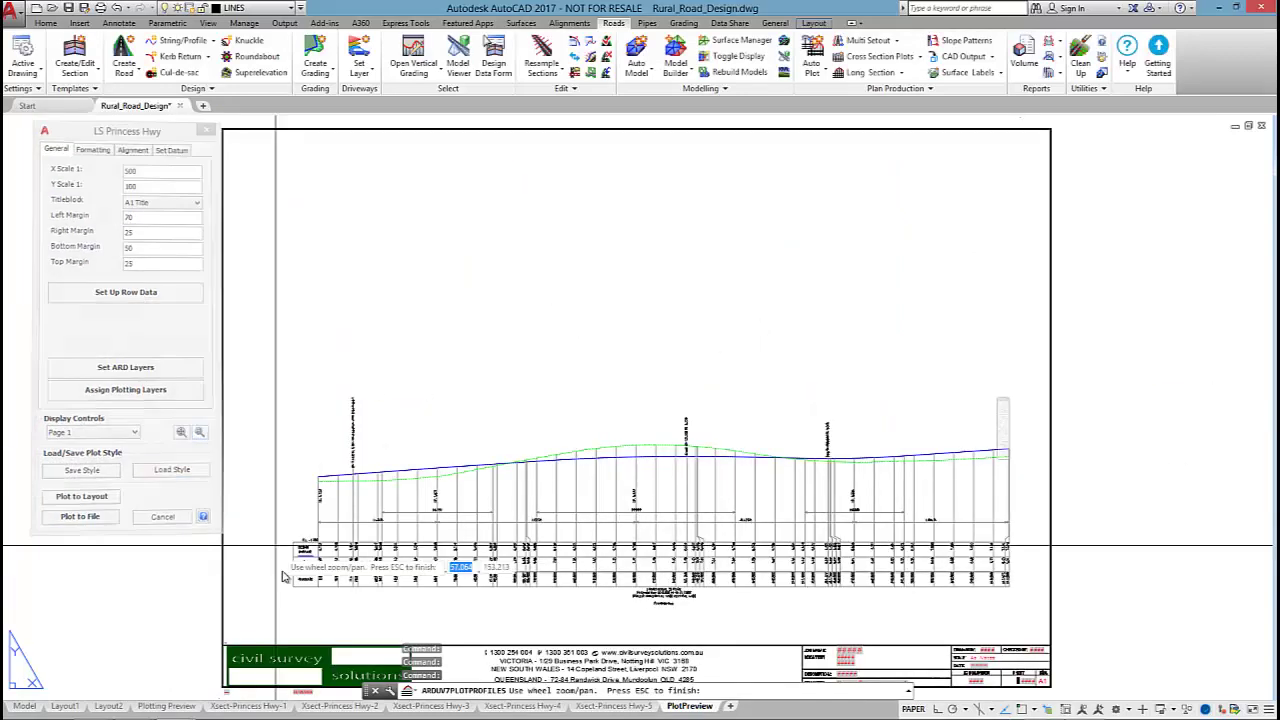
{"action": "scroll", "coordinate": [300, 570], "scroll_direction": "up", "scroll_amount": 5}
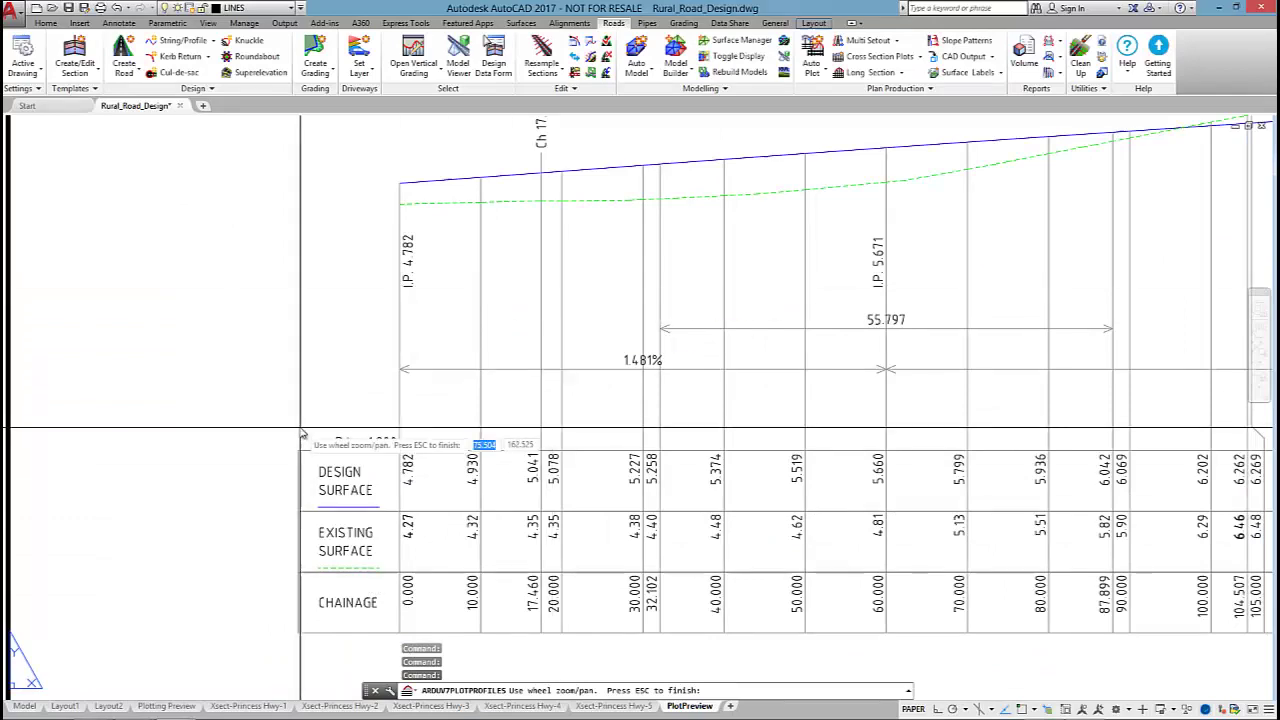
{"action": "scroll", "coordinate": [400, 380], "scroll_direction": "down", "scroll_amount": 1}
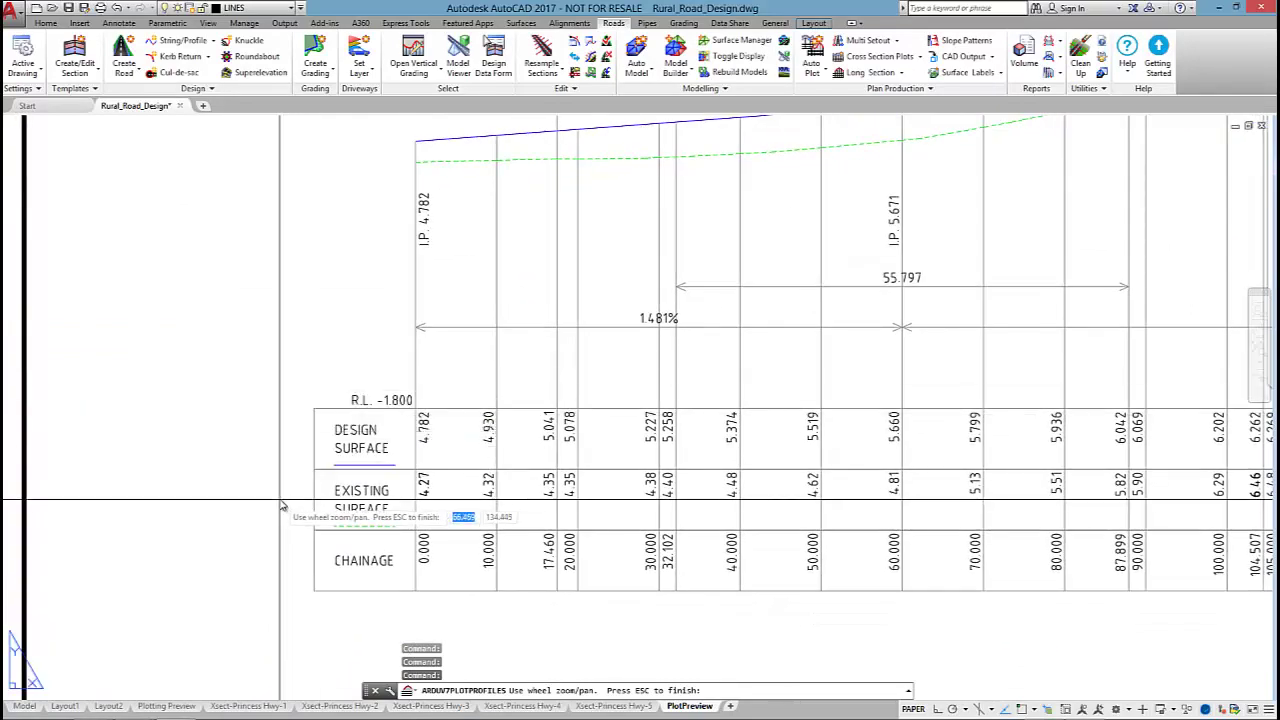
{"action": "scroll", "coordinate": [280, 500], "scroll_direction": "down", "scroll_amount": 5}
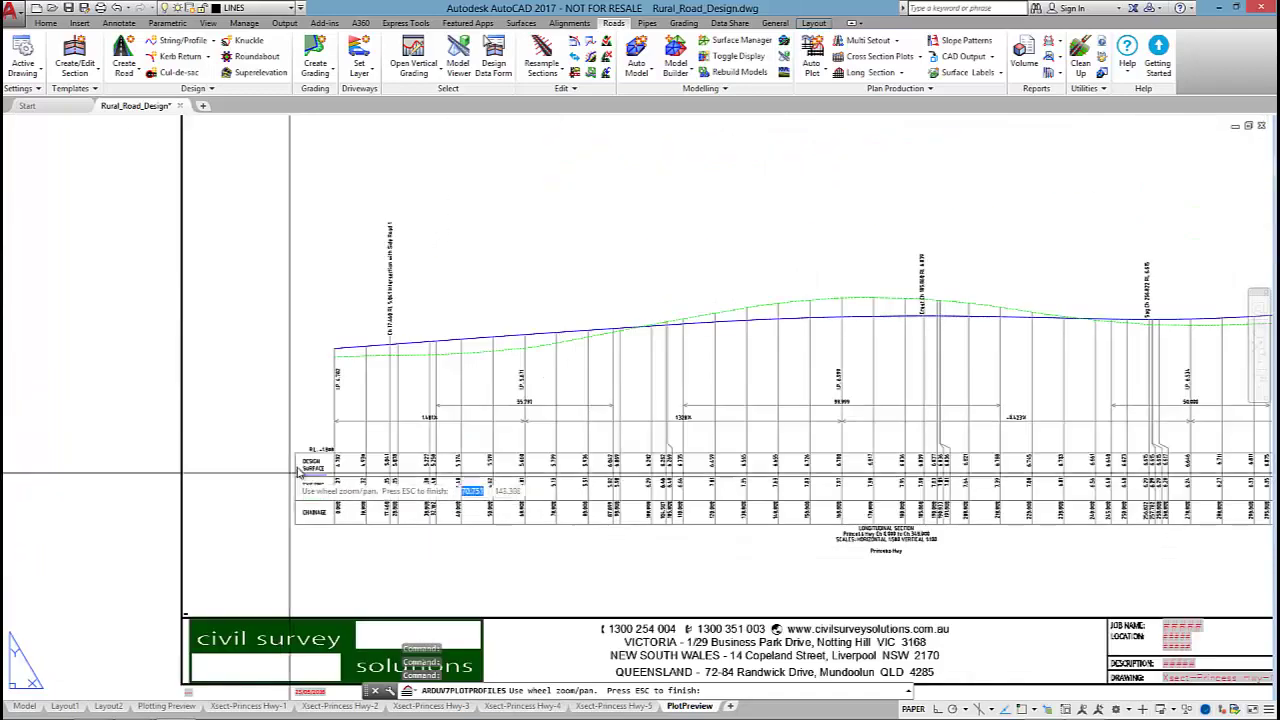
{"action": "scroll", "coordinate": [601, 390], "scroll_direction": "up", "scroll_amount": 2}
{"action": "middle_click_drag", "start_coordinate": [601, 390], "coordinate": [718, 420]}
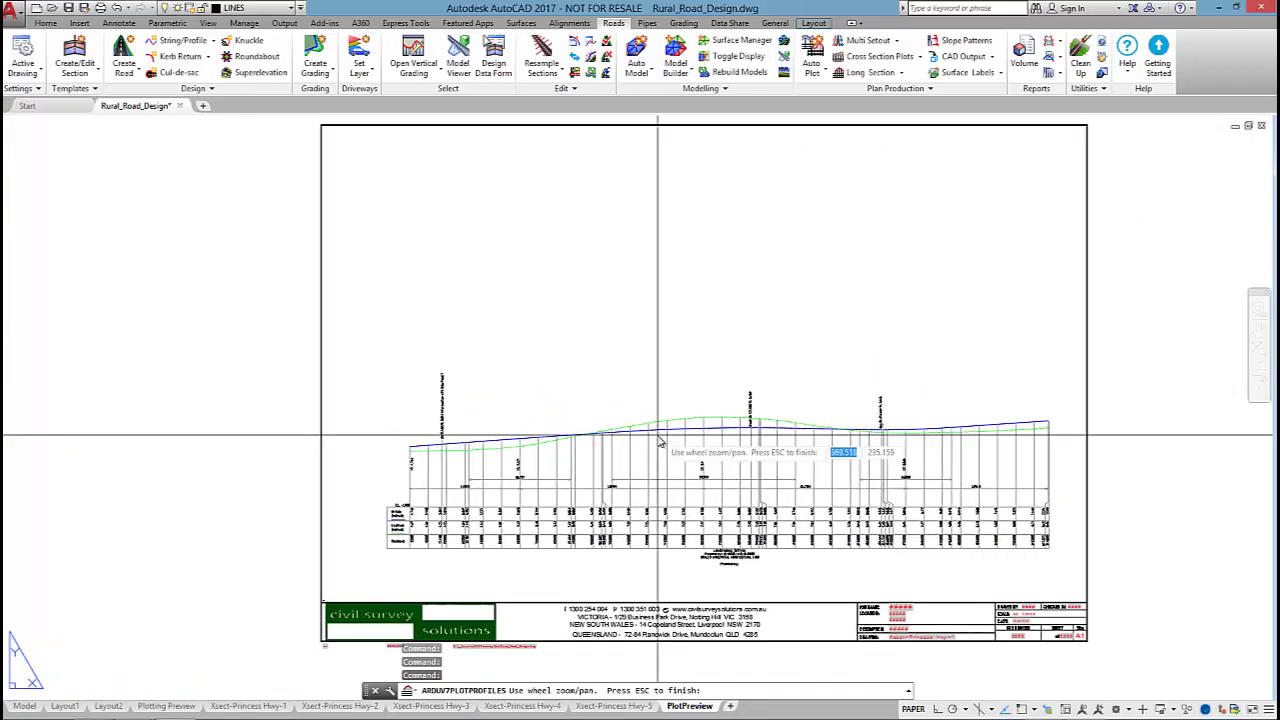
{"action": "key", "text": "Escape"}
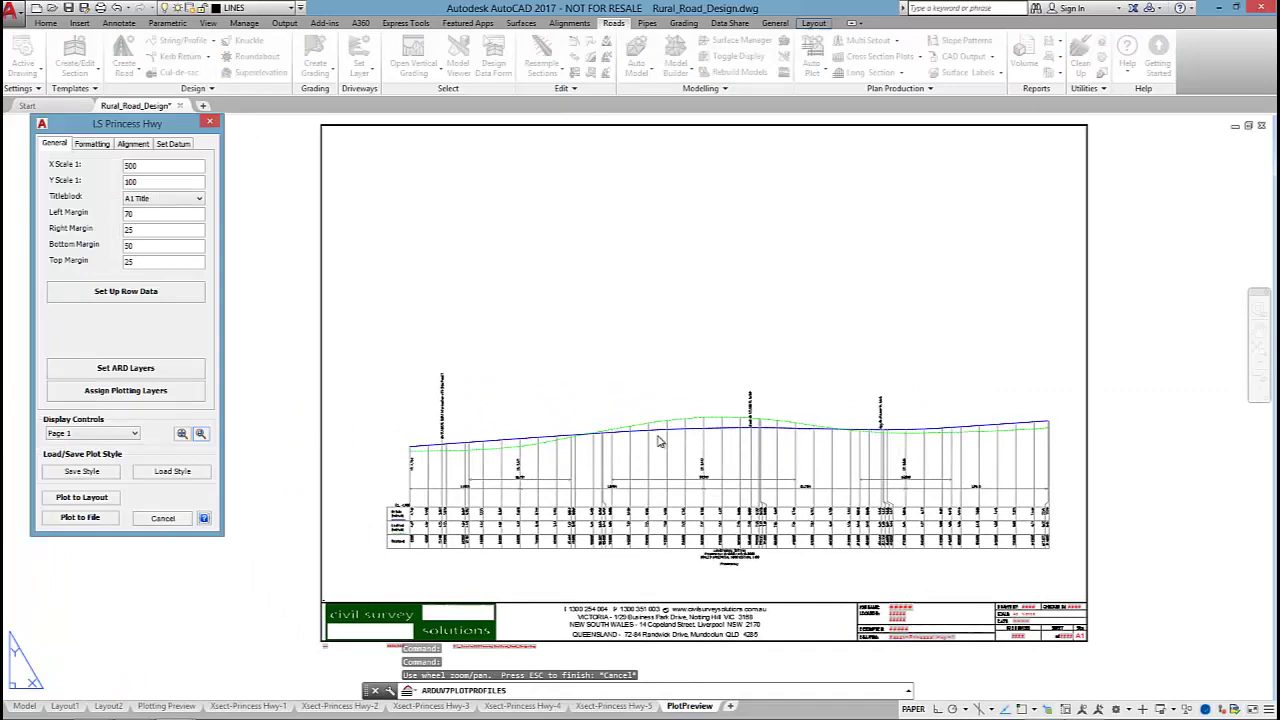
Add Horizontal Geometry, Cut/Fill Depths (Princess Hwy string) and Superelevation data bands.
{"action": "left_click", "coordinate": [151, 290]}
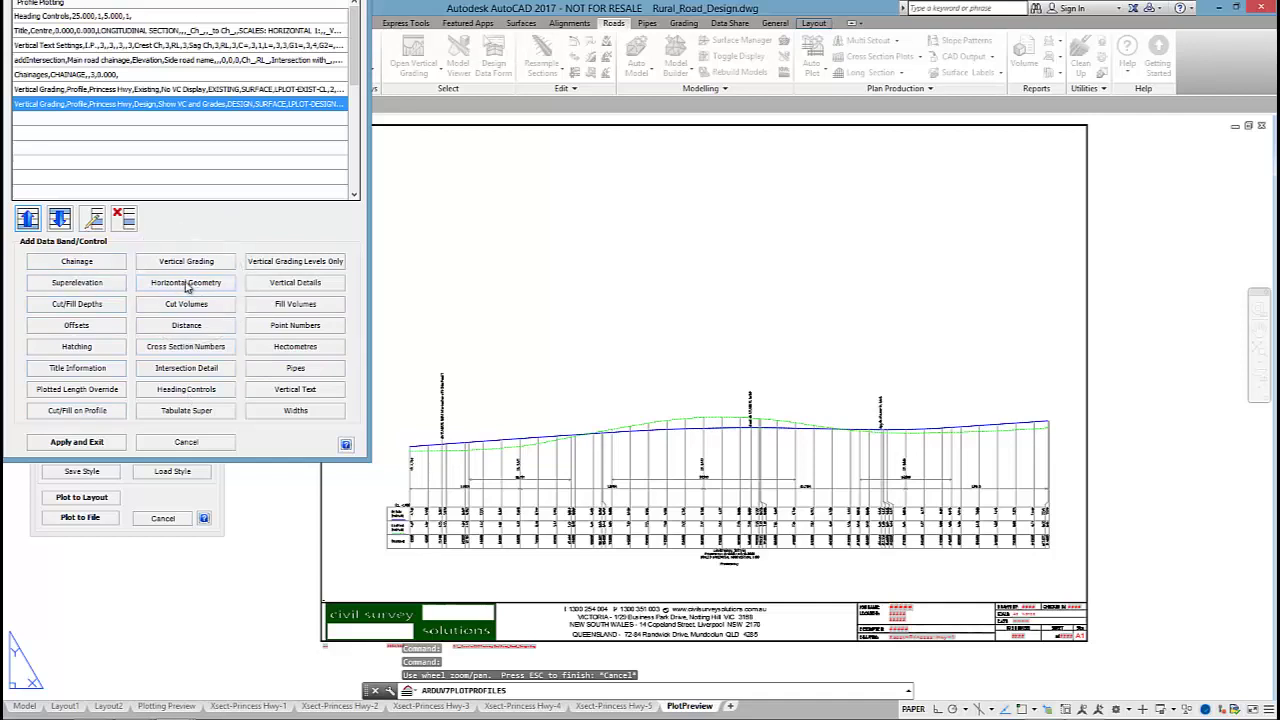
{"action": "left_click", "coordinate": [187, 283]}
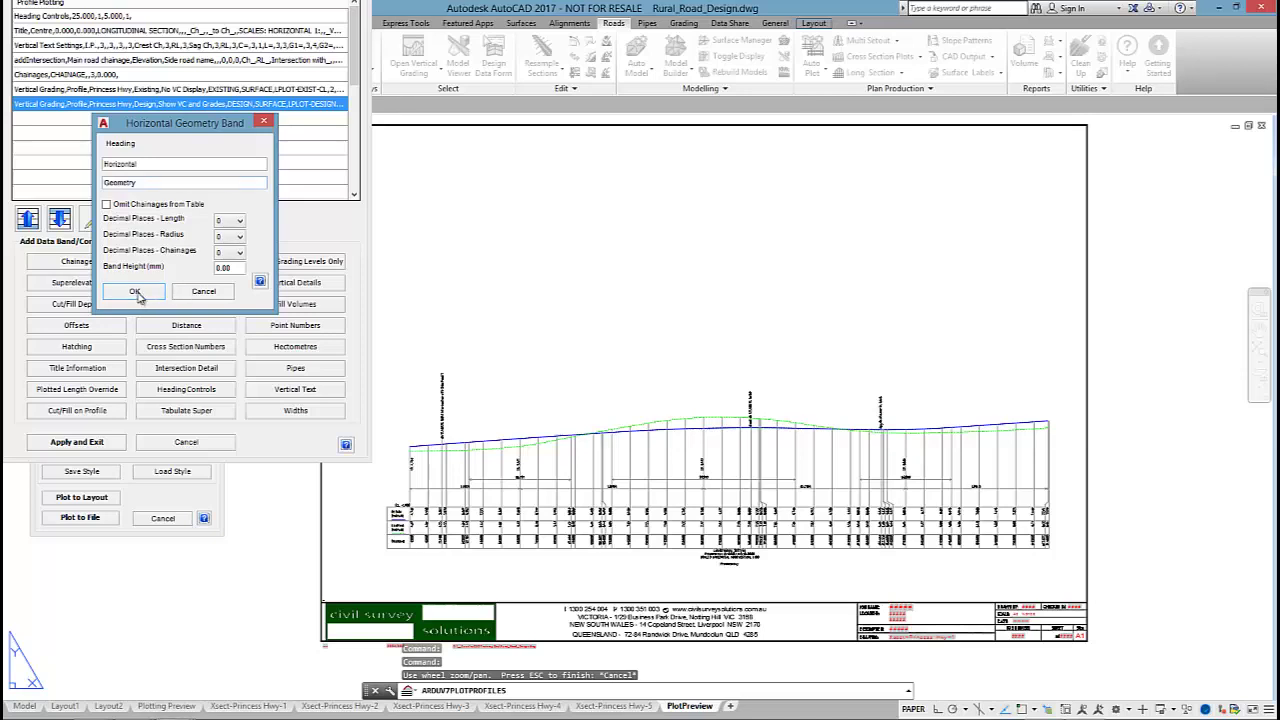
{"action": "left_click", "coordinate": [135, 292]}
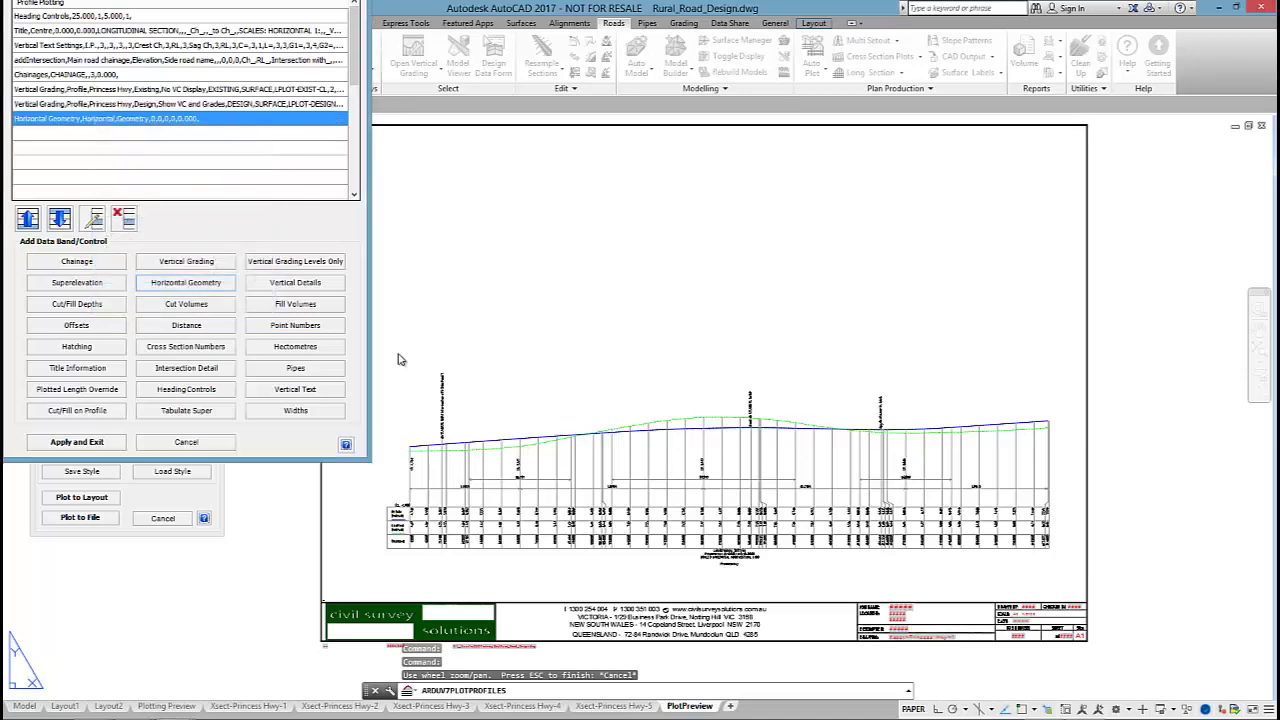
{"action": "left_click", "coordinate": [91, 309]}
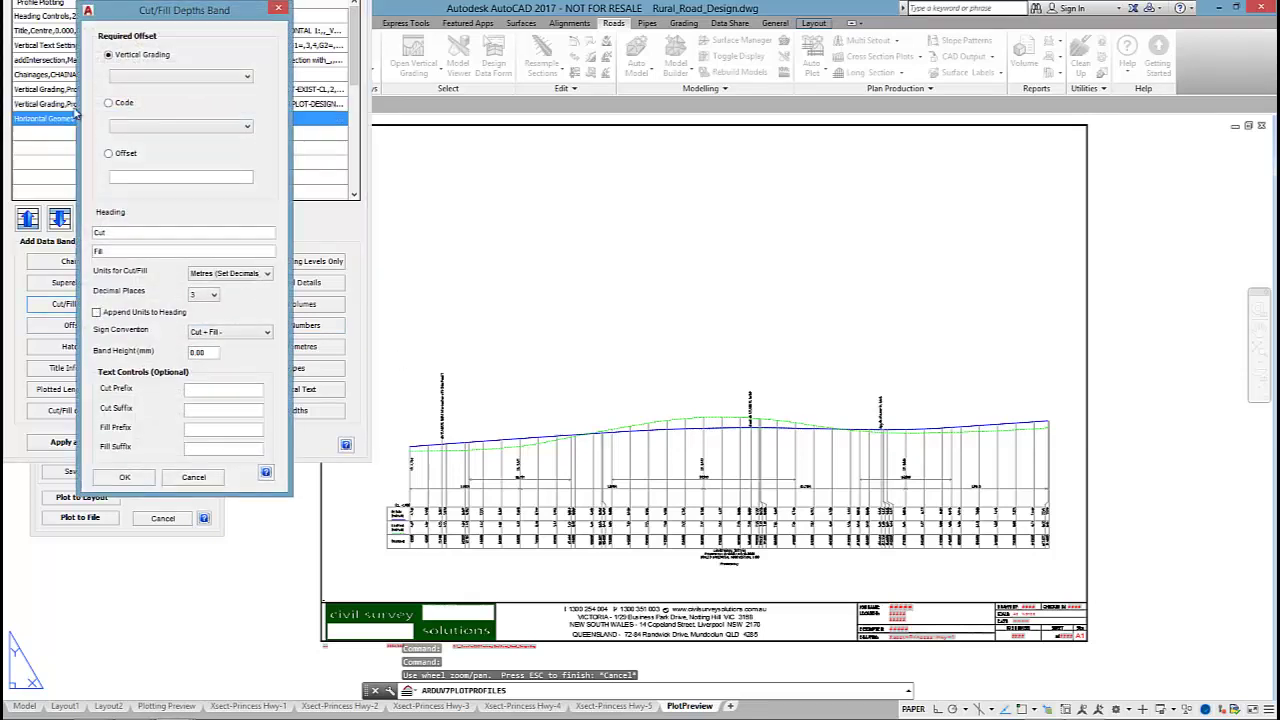
{"action": "left_click", "coordinate": [155, 79]}
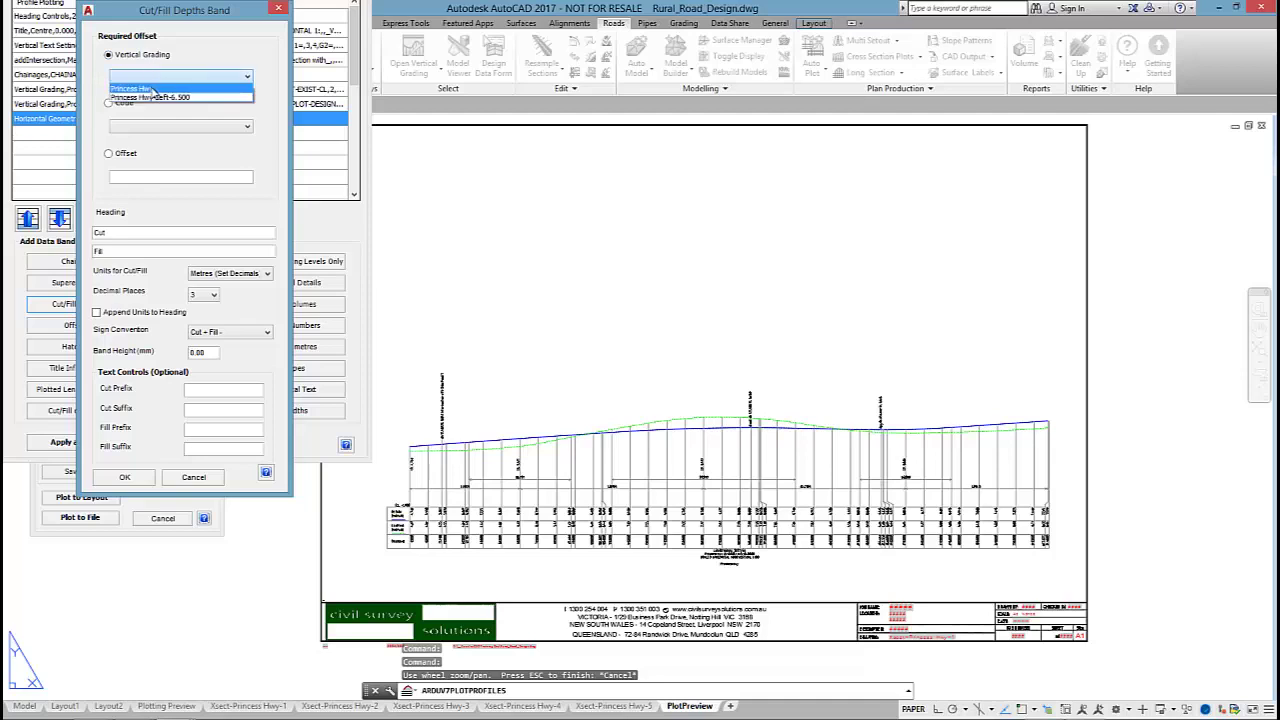
{"action": "left_click", "coordinate": [150, 89]}
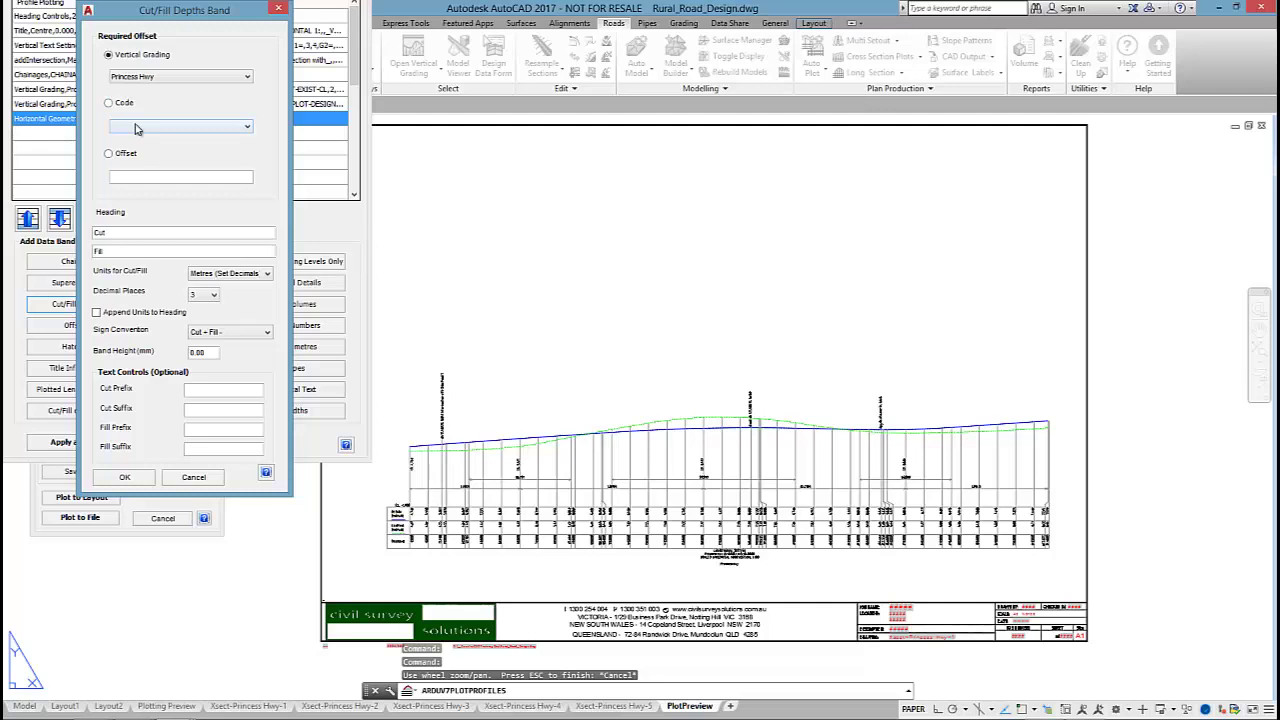
{"action": "left_click", "coordinate": [122, 478]}
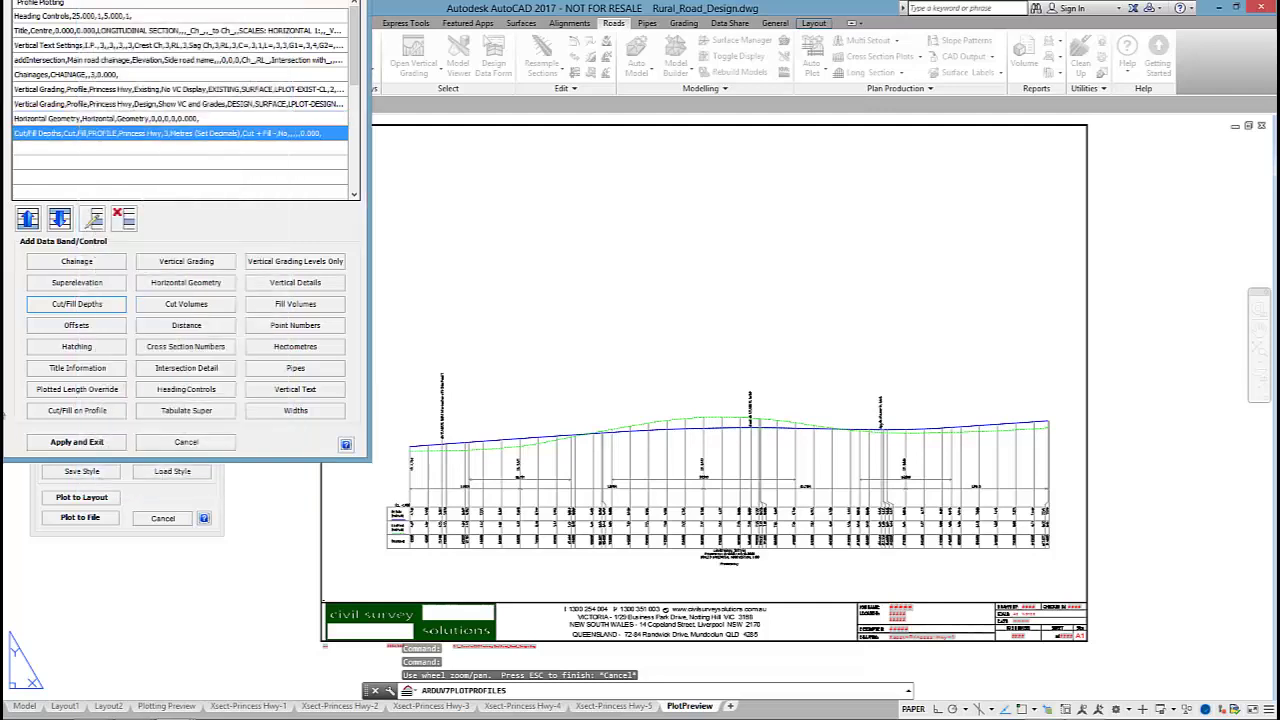
{"action": "left_click", "coordinate": [95, 283]}
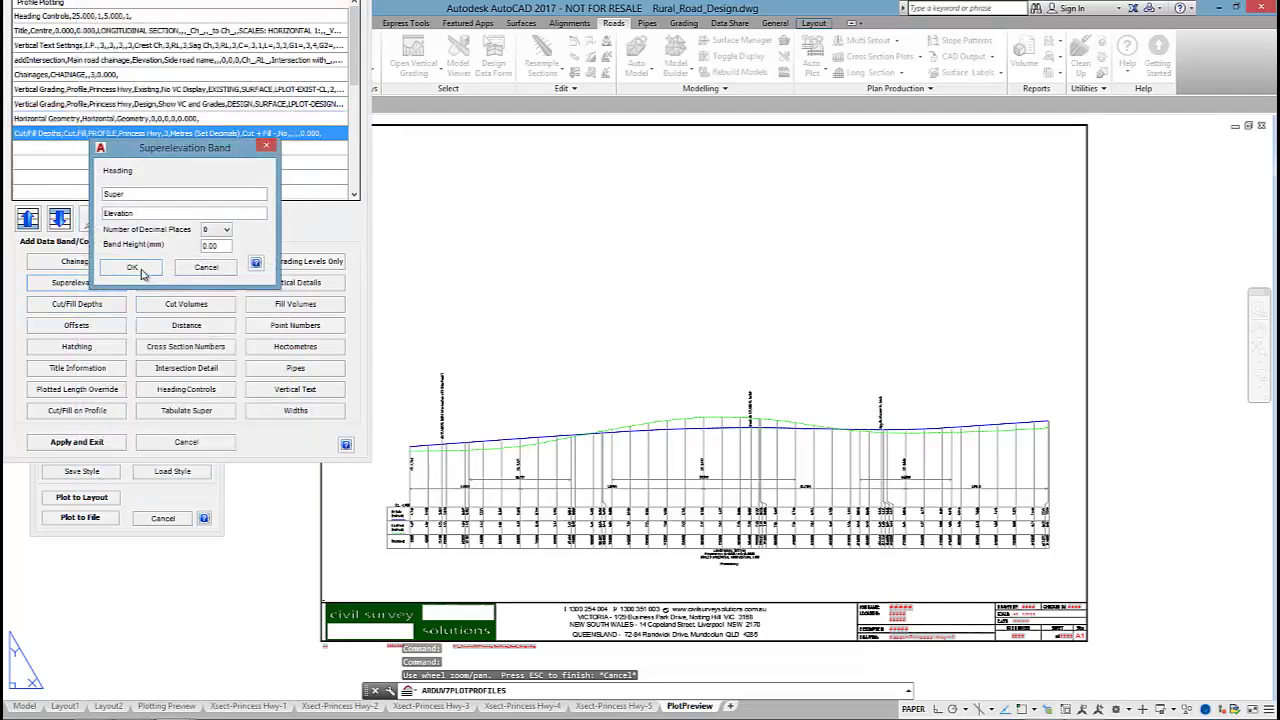
{"action": "left_click", "coordinate": [140, 272]}
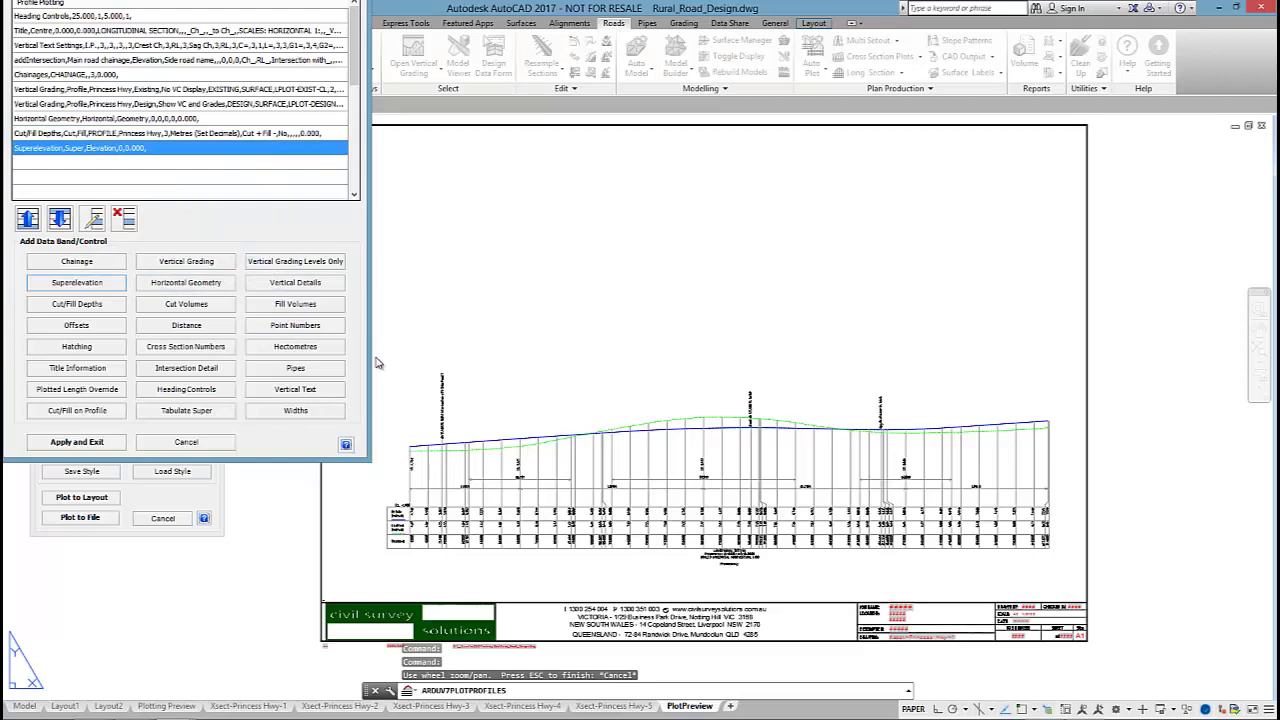
Add a TABLE DRAIN DESIGN grading band from Princess Hwy-Left-6.500, no vertical curves, layer LPLOT-DESIGN-LEFT1.
{"action": "left_click", "coordinate": [186, 263]}
{"action": "left_click", "coordinate": [553, 163]}
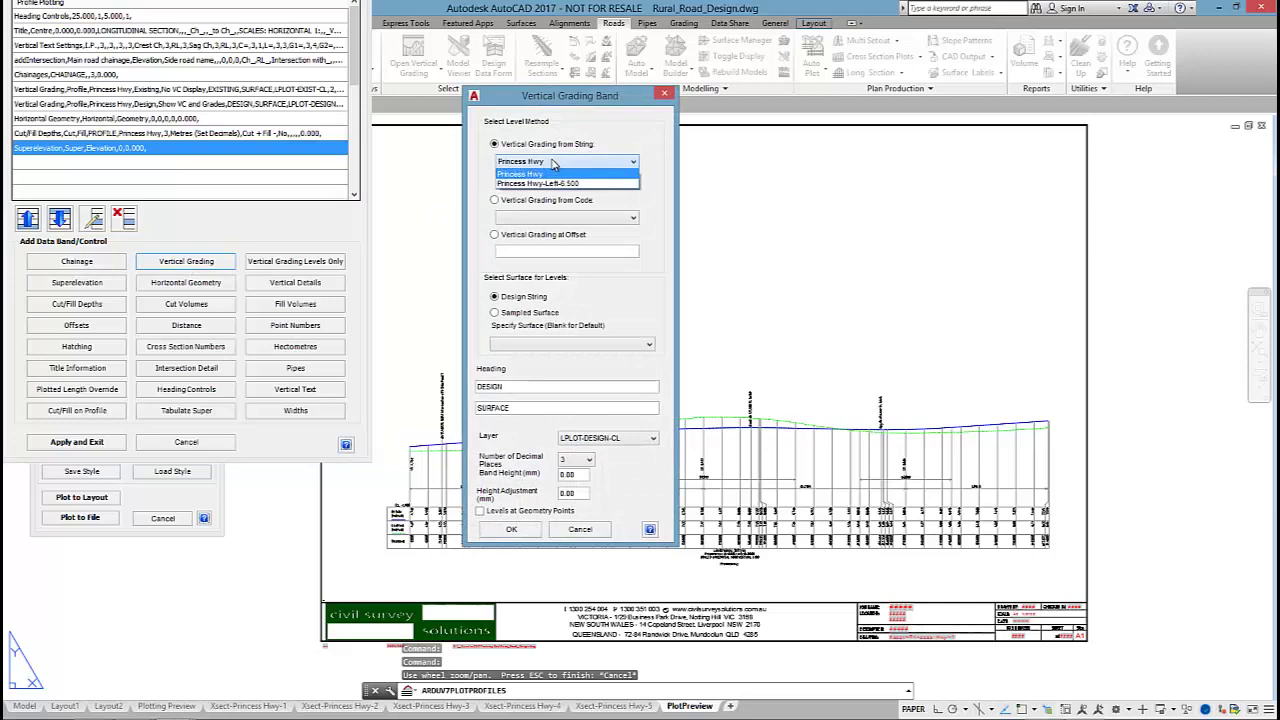
{"action": "left_click", "coordinate": [548, 184]}
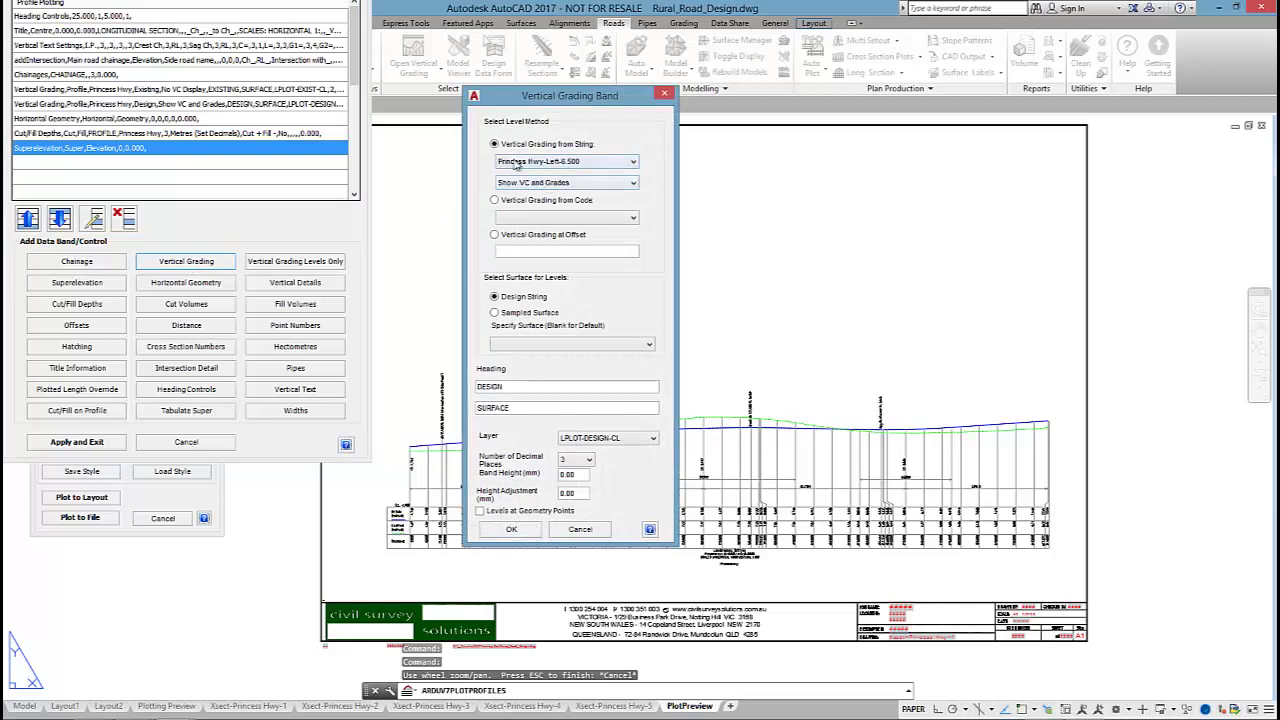
{"action": "left_click", "coordinate": [569, 186]}
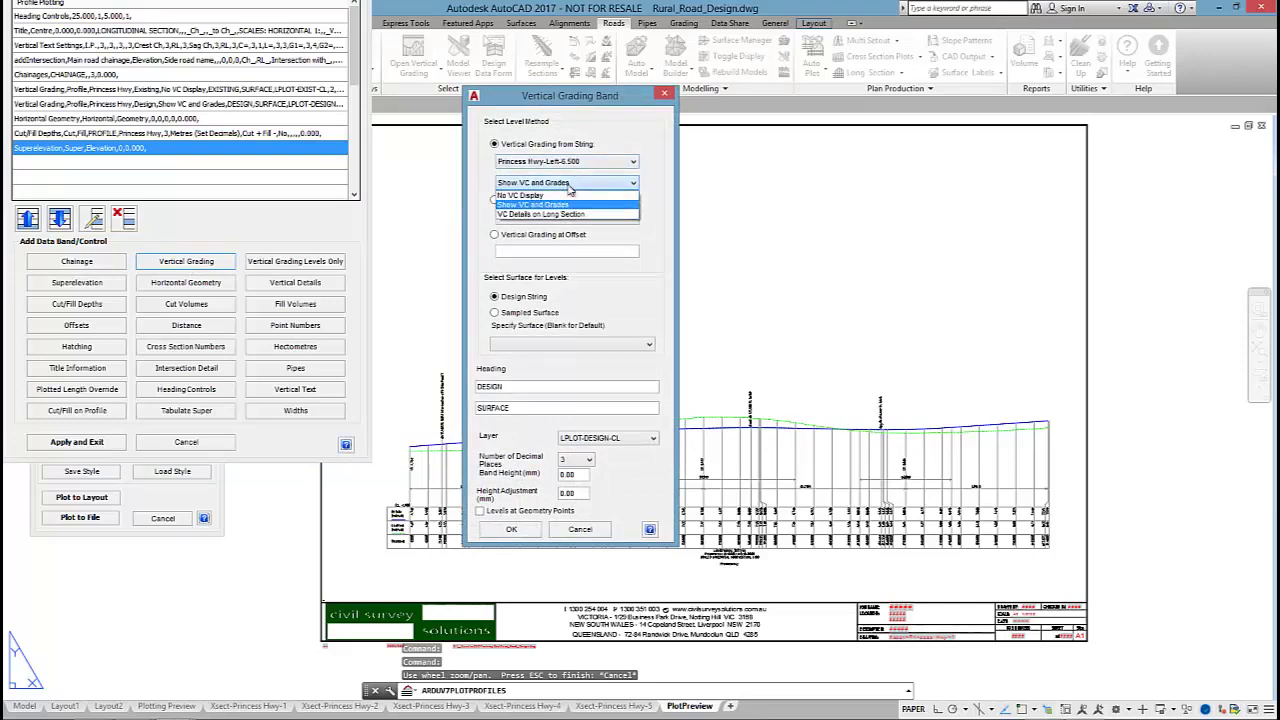
{"action": "left_click", "coordinate": [545, 199]}
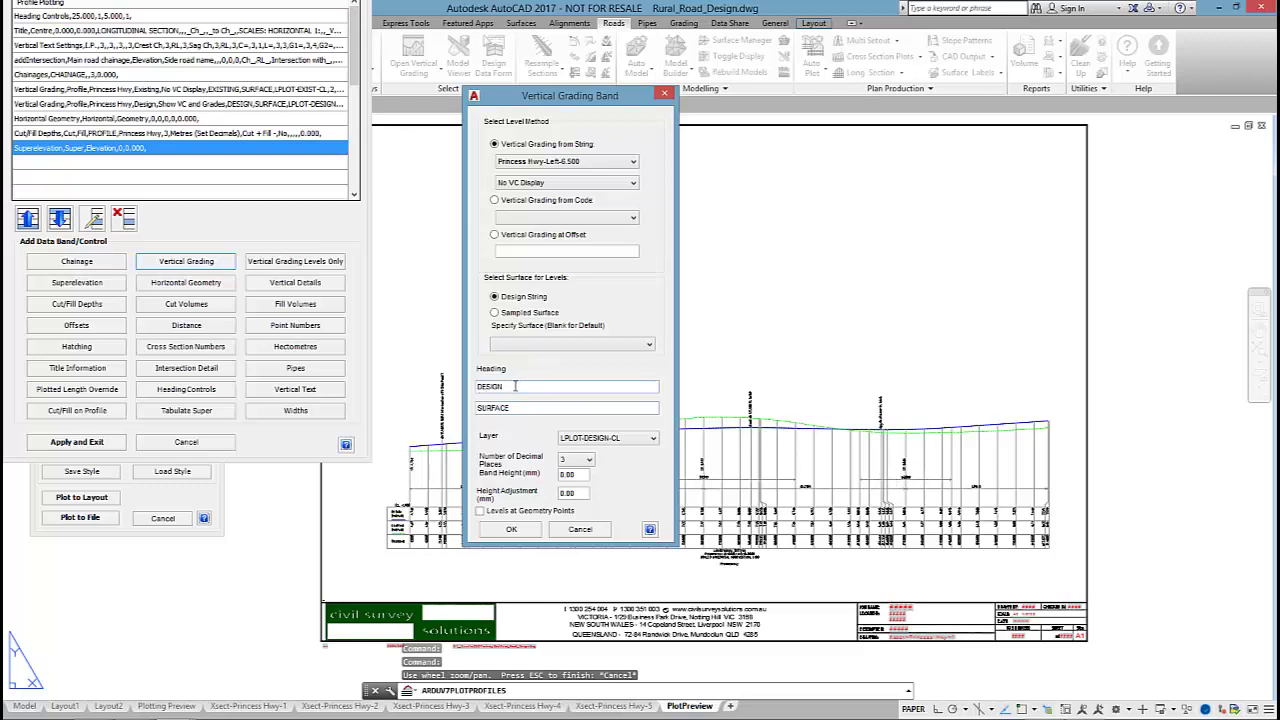
{"action": "left_click_drag", "start_coordinate": [515, 386], "coordinate": [457, 388]}
{"action": "type", "text": "TABLE DRA"}
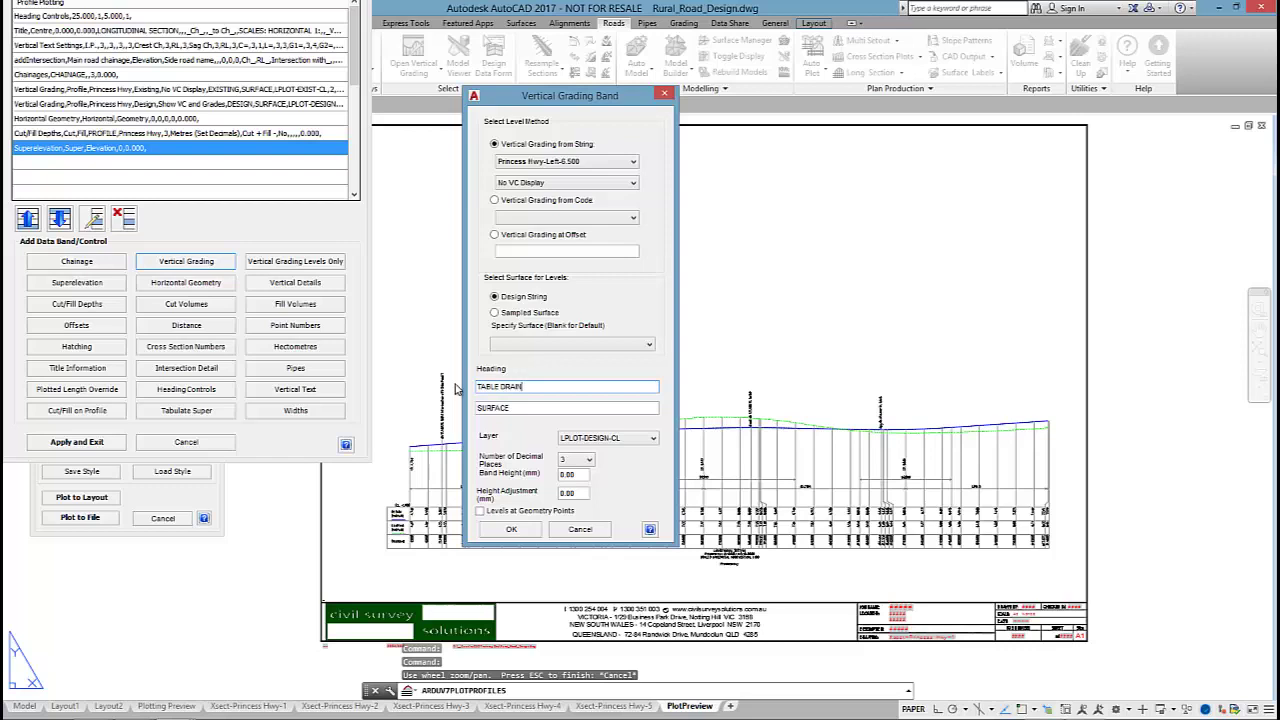
{"action": "left_click_drag", "start_coordinate": [559, 410], "coordinate": [436, 404]}
{"action": "type", "text": "DESIGN"}
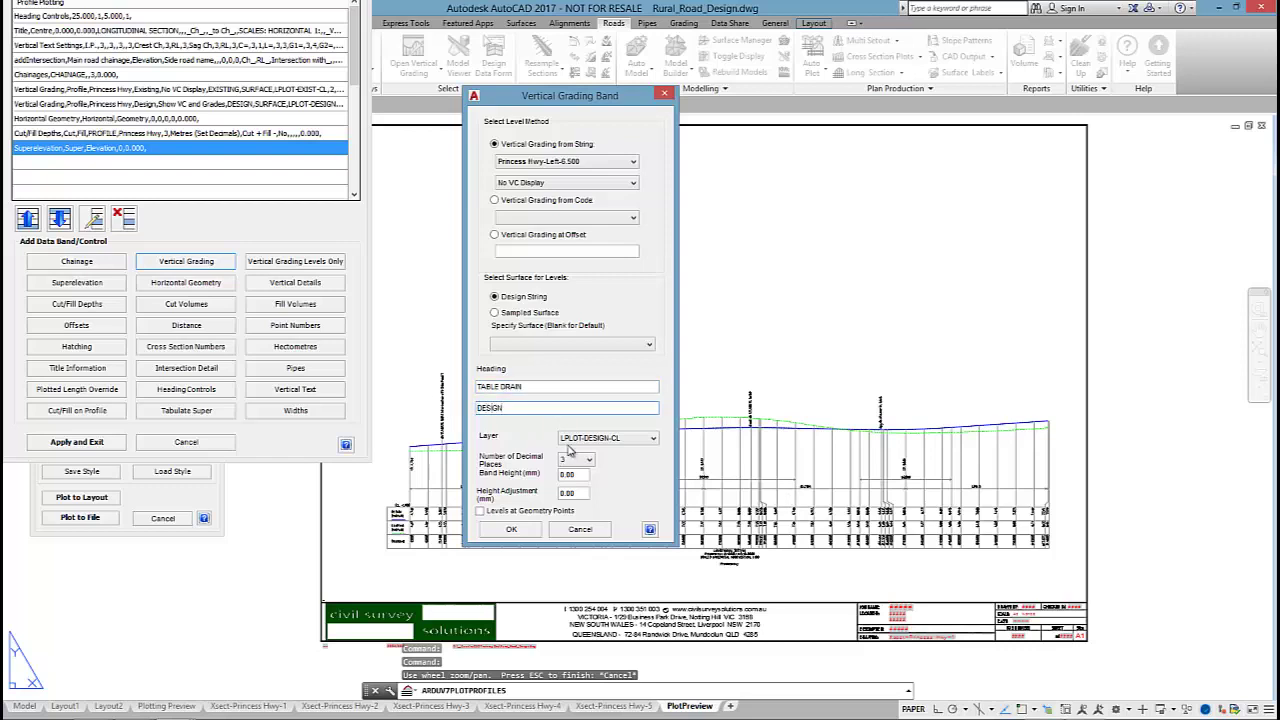
{"action": "left_click", "coordinate": [652, 438]}
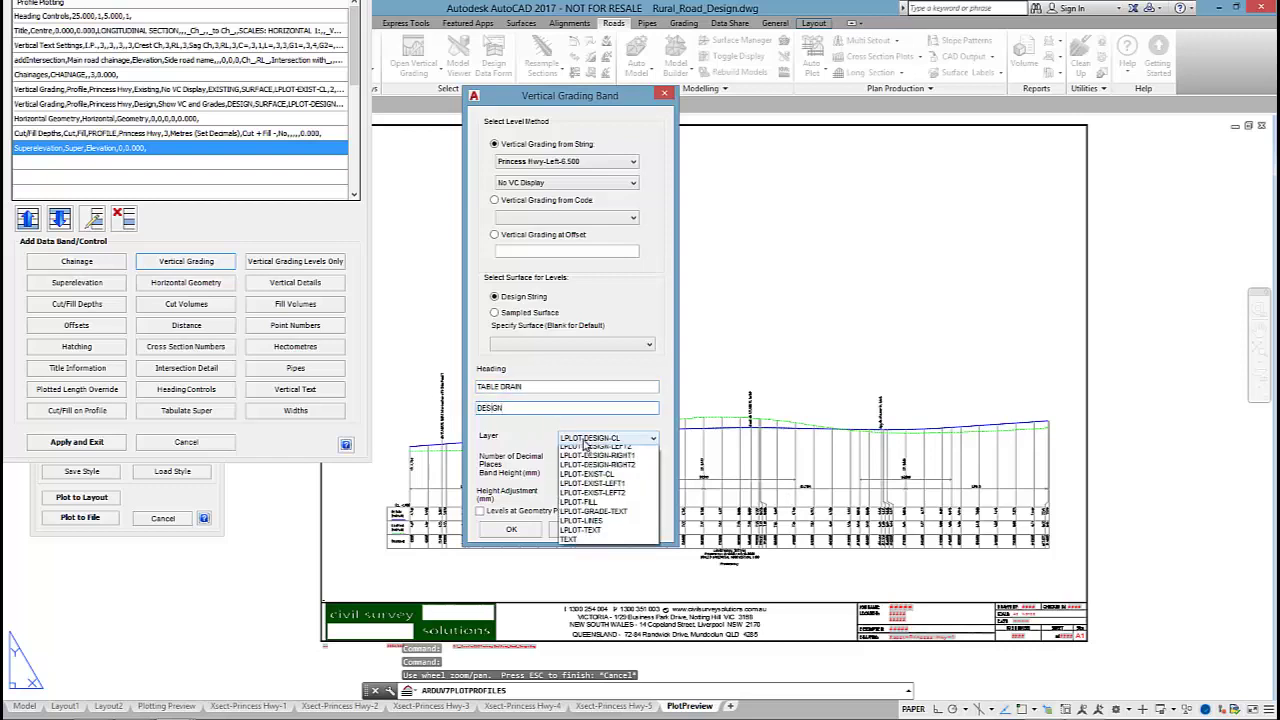
{"action": "left_click", "coordinate": [652, 488]}
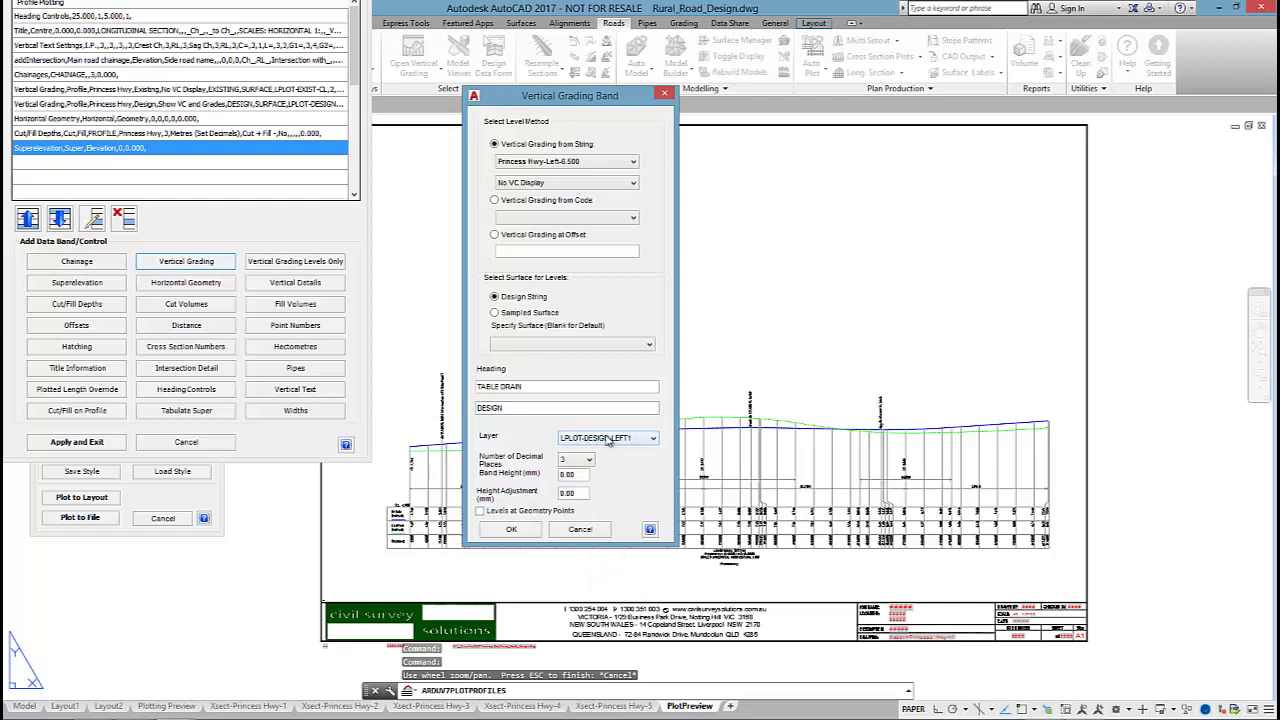
{"action": "left_click", "coordinate": [511, 529]}
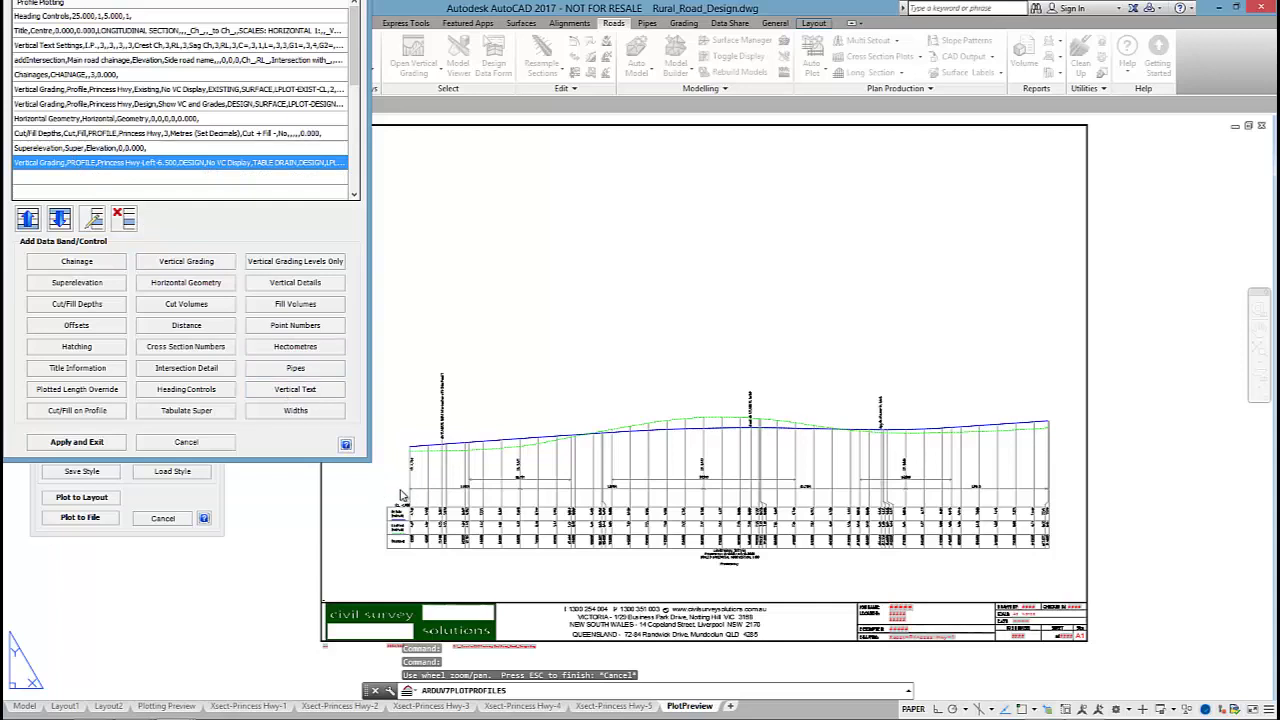
Move the Cut/Fill Depths band to the bottom and shift the Design levels band down.
{"action": "left_click", "coordinate": [139, 133]}
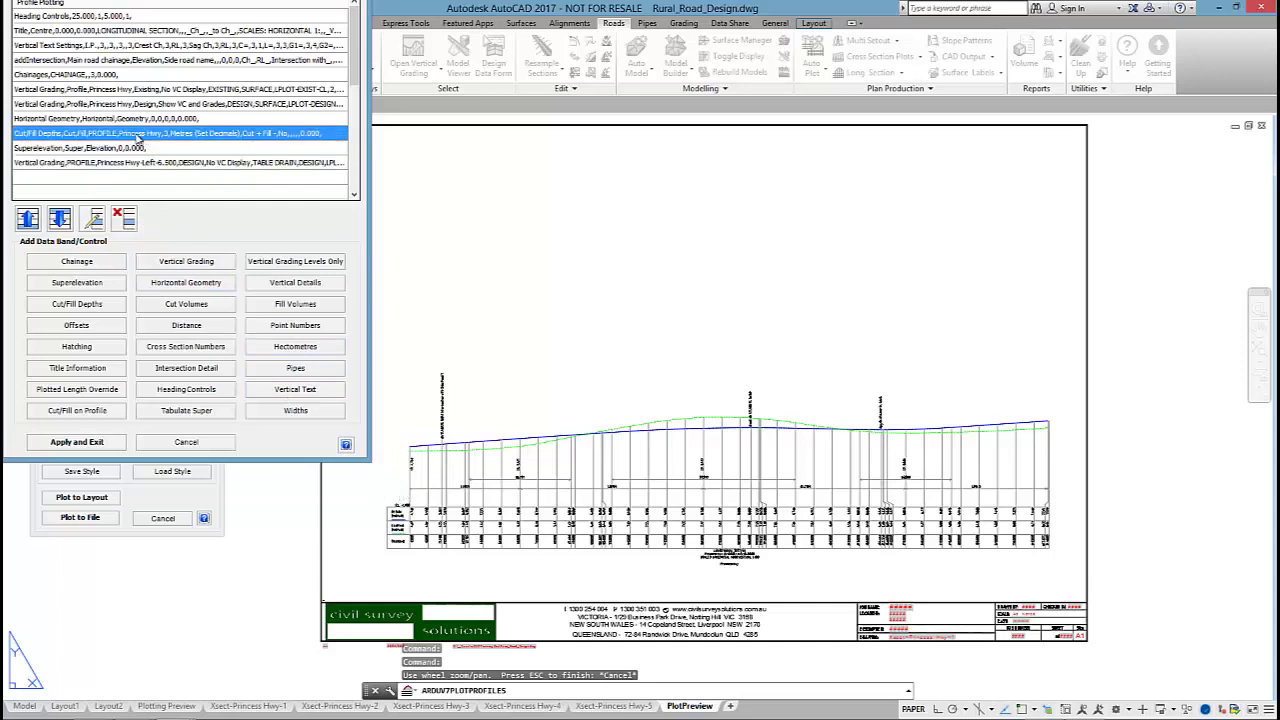
{"action": "left_click", "coordinate": [62, 218]}
{"action": "left_click", "coordinate": [62, 218]}
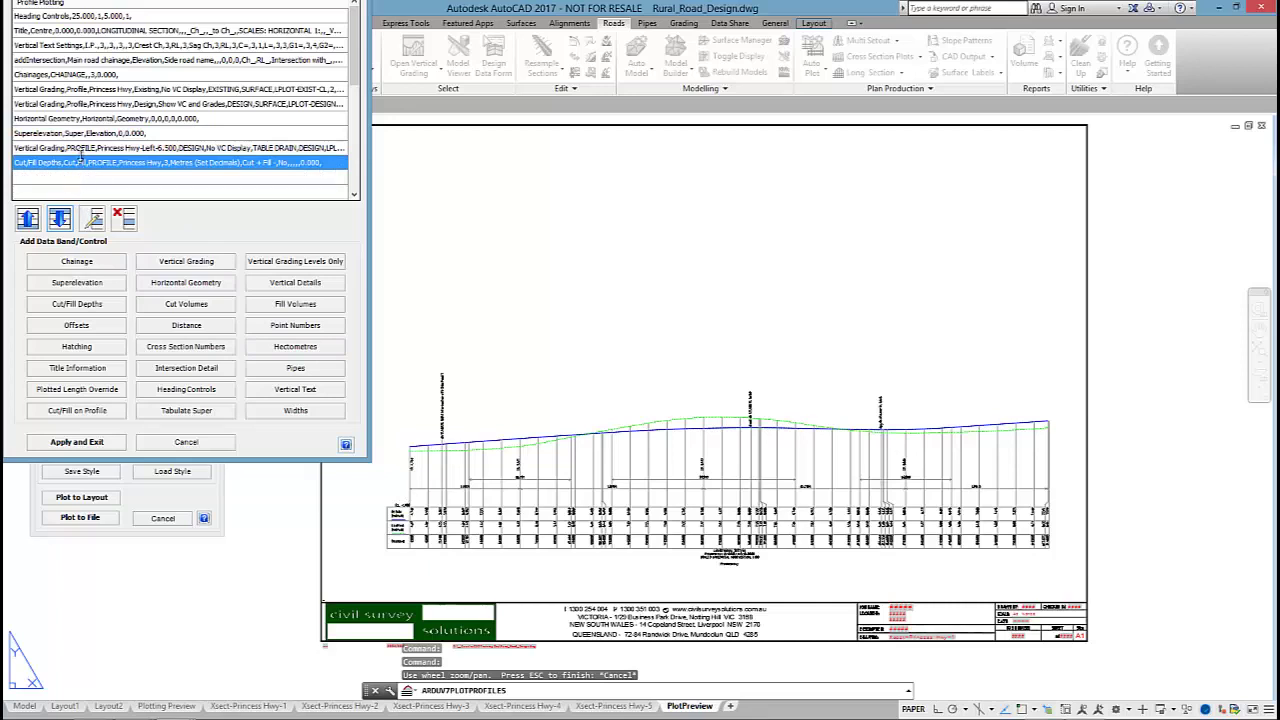
{"action": "left_click", "coordinate": [84, 150]}
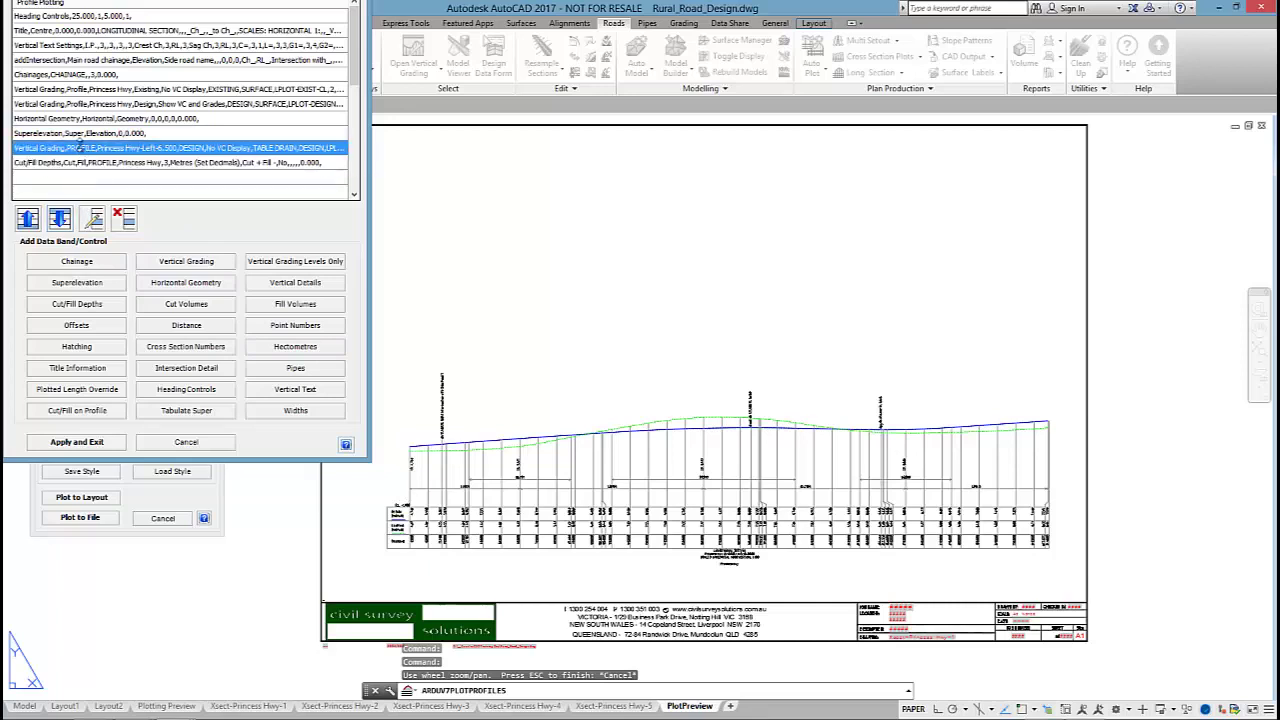
{"action": "left_click", "coordinate": [102, 104]}
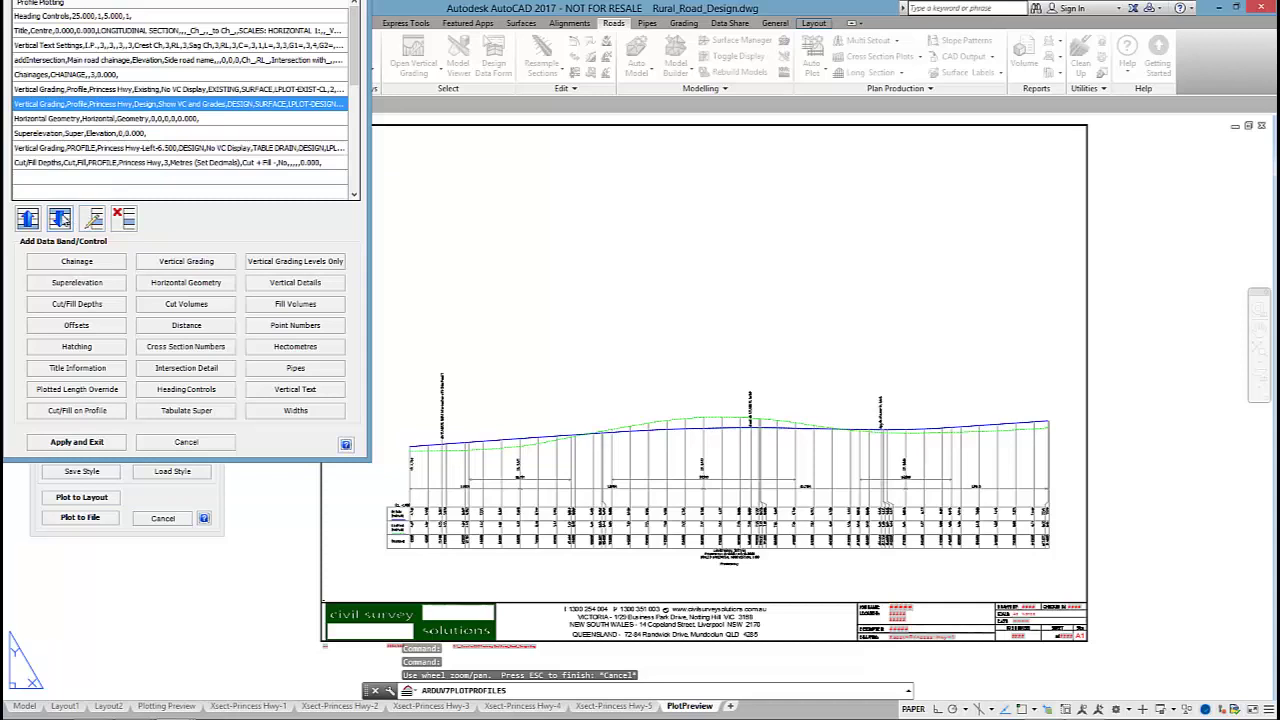
{"action": "left_click", "coordinate": [59, 218]}
{"action": "left_click", "coordinate": [59, 218]}
{"action": "left_click", "coordinate": [59, 218]}
{"action": "left_click", "coordinate": [116, 91]}
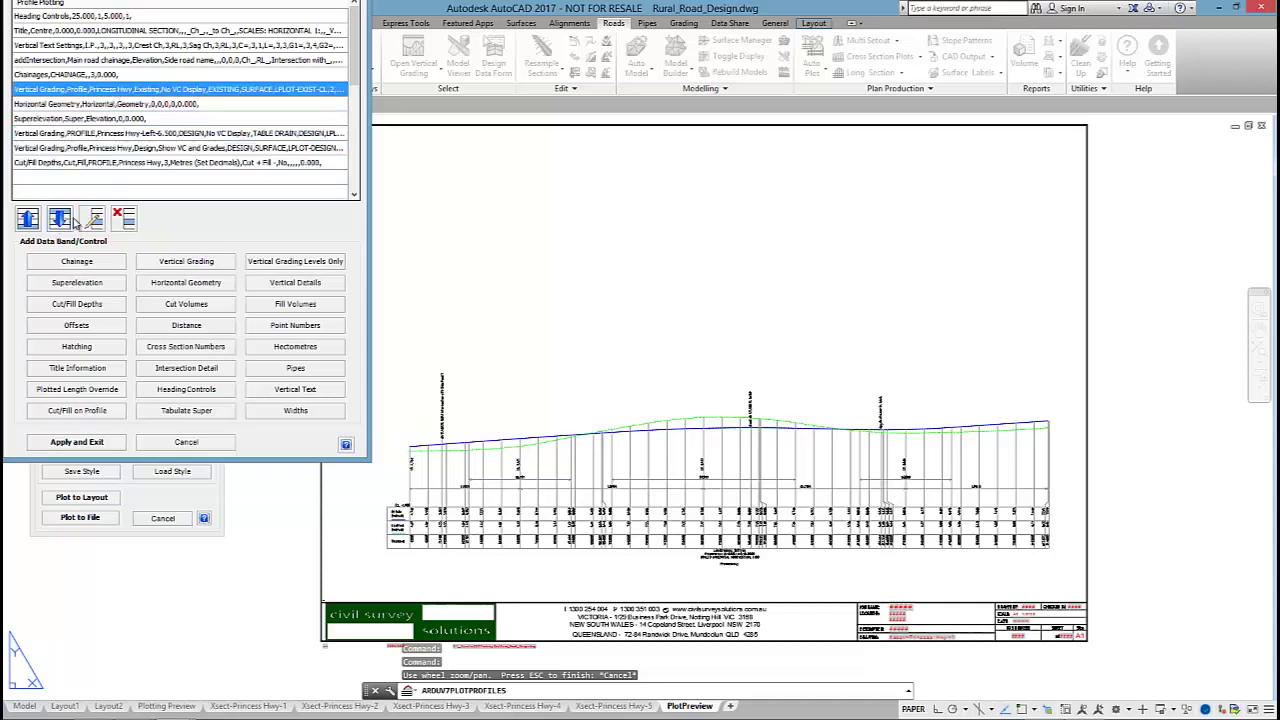
Move Existing below TABLE DRAIN and Horizontal Geometry below Superelevation, then check the order.
{"action": "left_click", "coordinate": [74, 221]}
{"action": "left_click", "coordinate": [74, 221]}
{"action": "left_click", "coordinate": [74, 221]}
{"action": "left_click", "coordinate": [155, 120]}
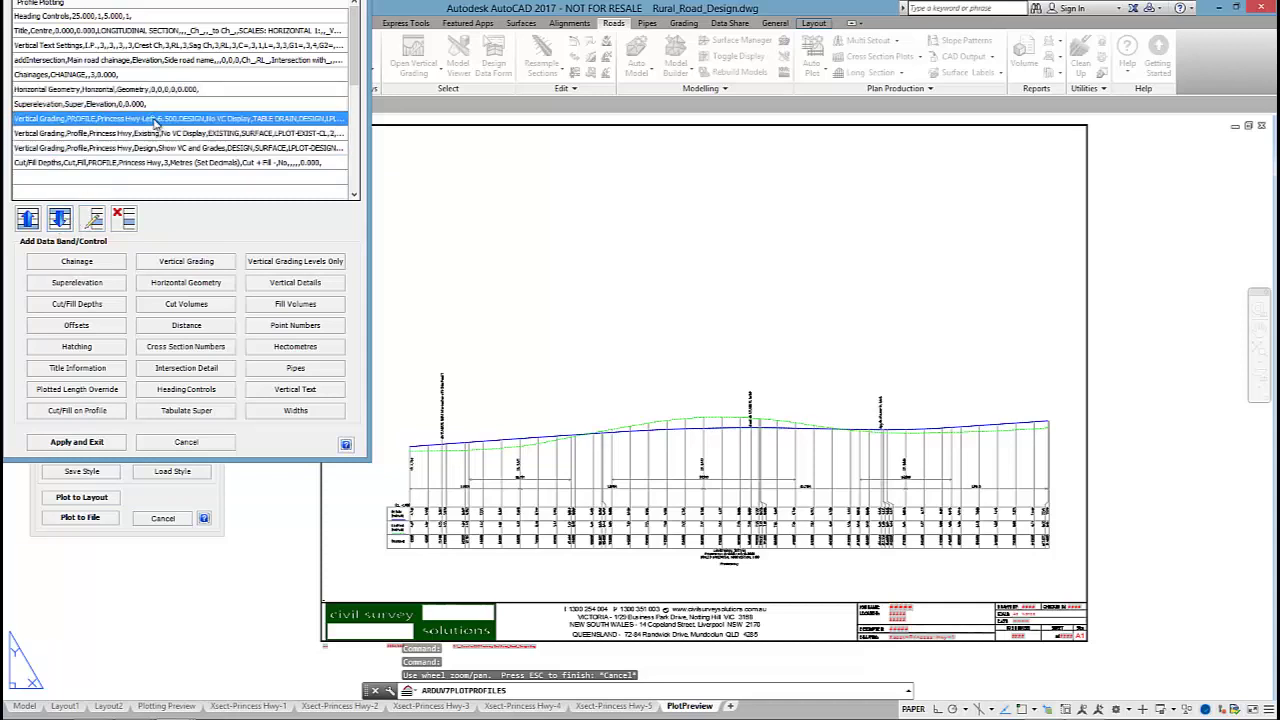
{"action": "left_click", "coordinate": [108, 90]}
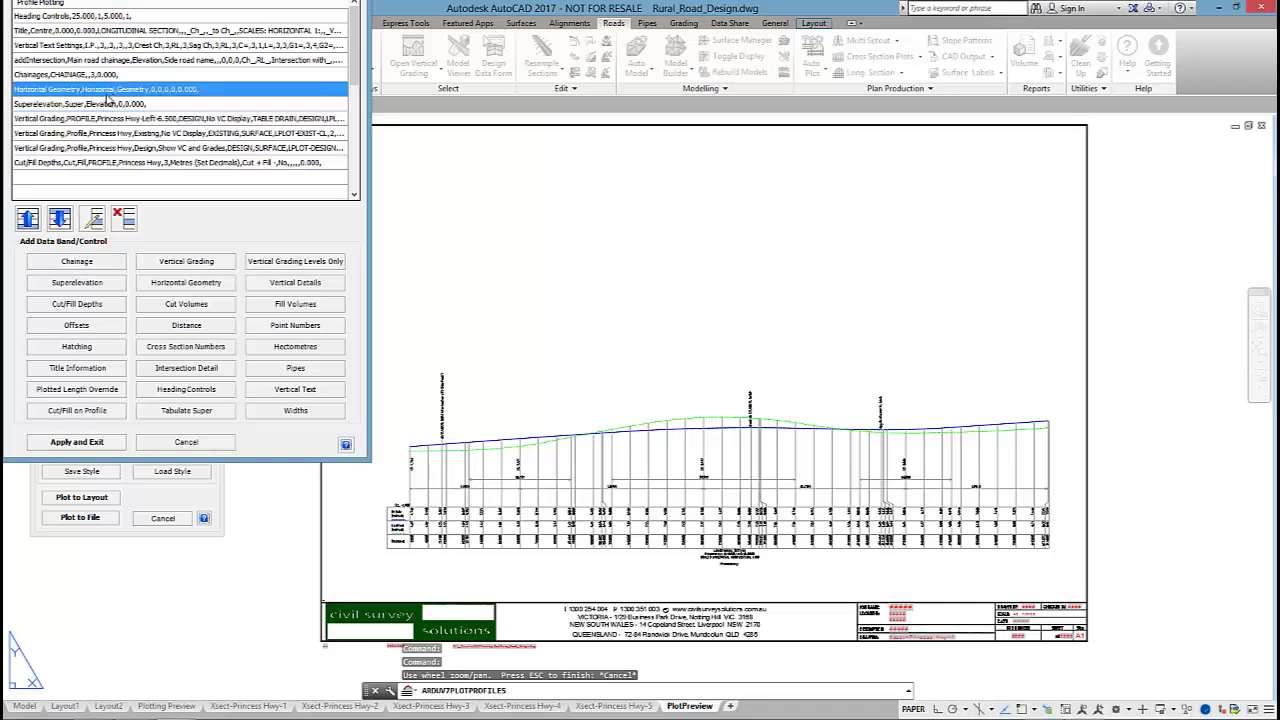
{"action": "left_click", "coordinate": [70, 215]}
{"action": "left_click", "coordinate": [87, 90]}
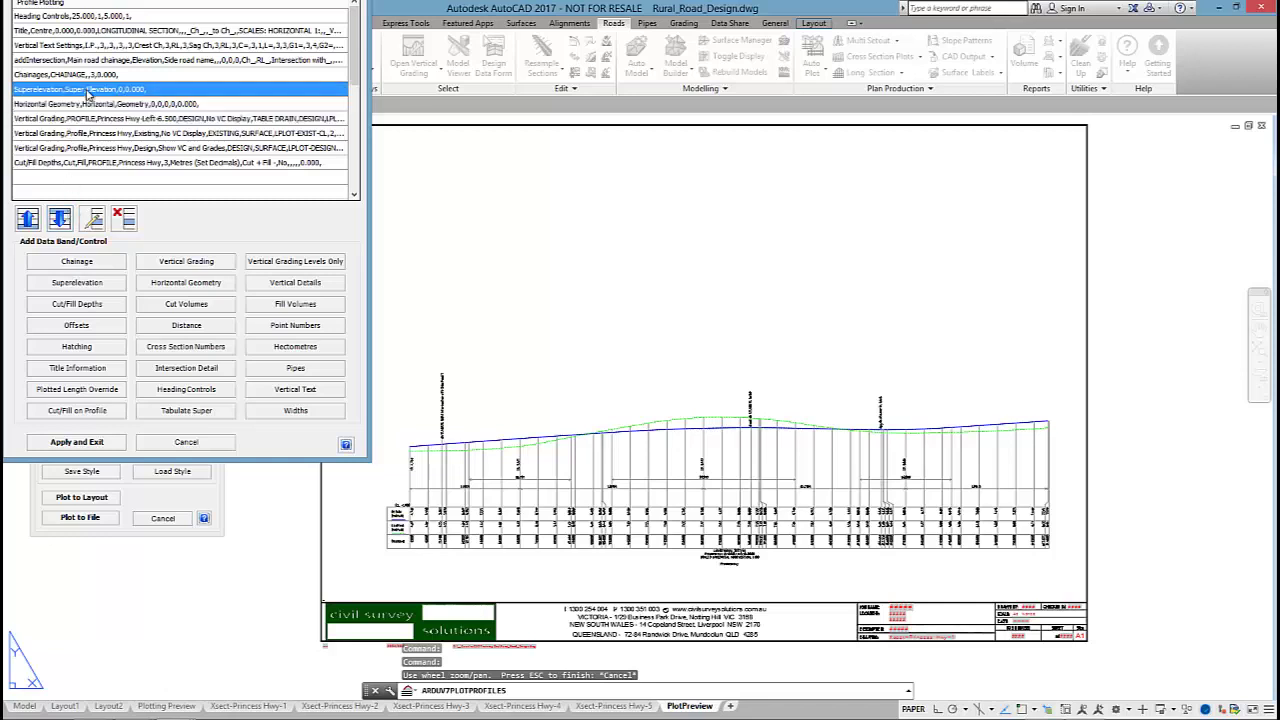
{"action": "left_click", "coordinate": [80, 76]}
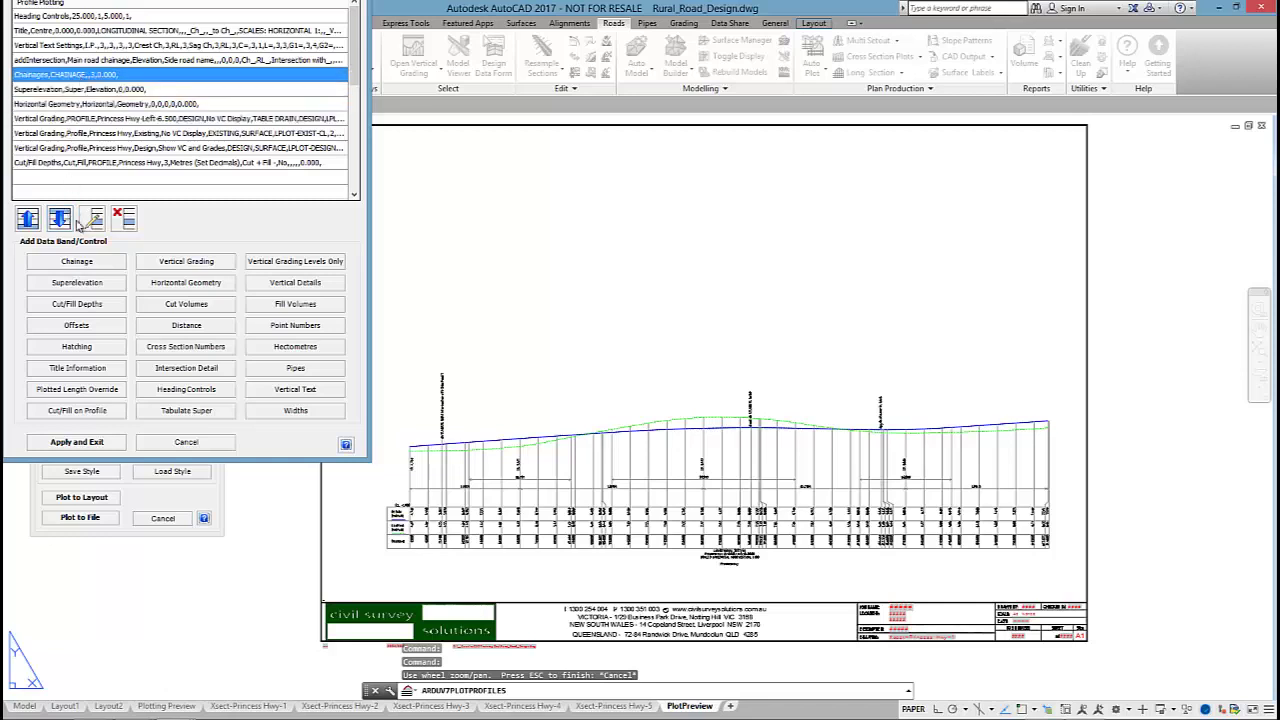
Apply the profile plotting settings, update the preview and inspect the reordered bands along the profile.
{"action": "left_click", "coordinate": [77, 442]}
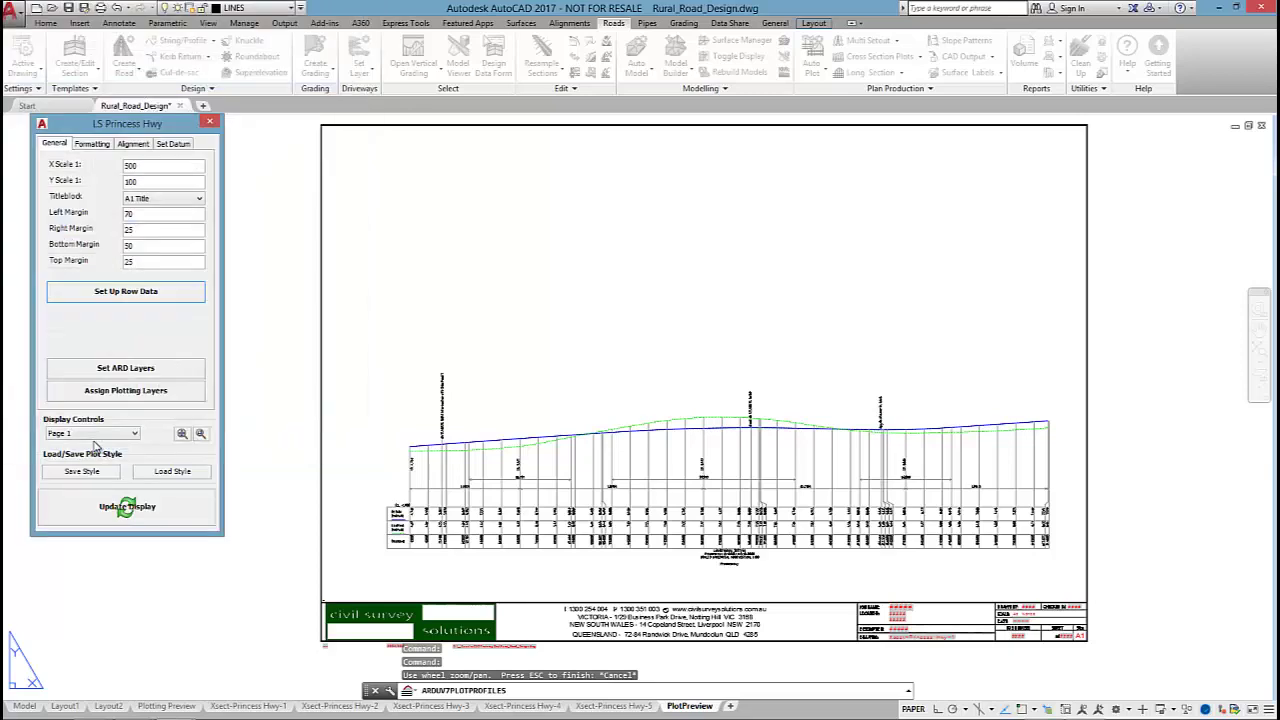
{"action": "left_click", "coordinate": [143, 510]}
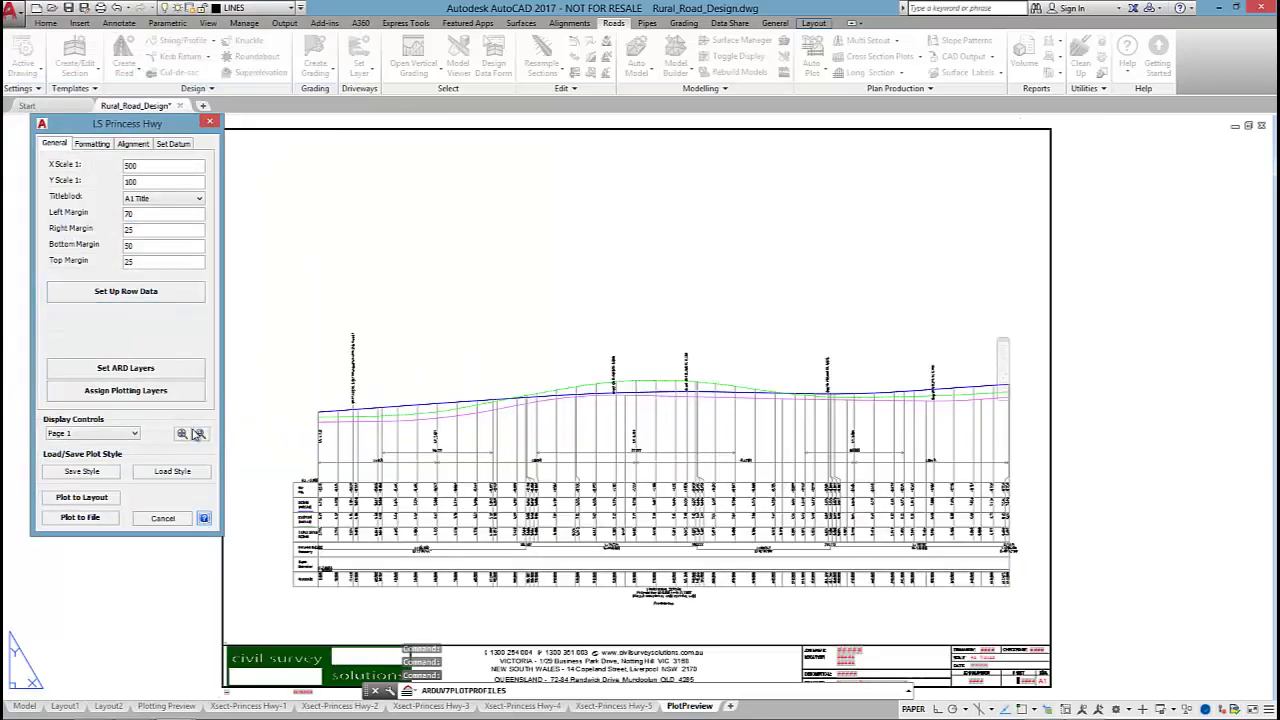
{"action": "left_click", "coordinate": [200, 436]}
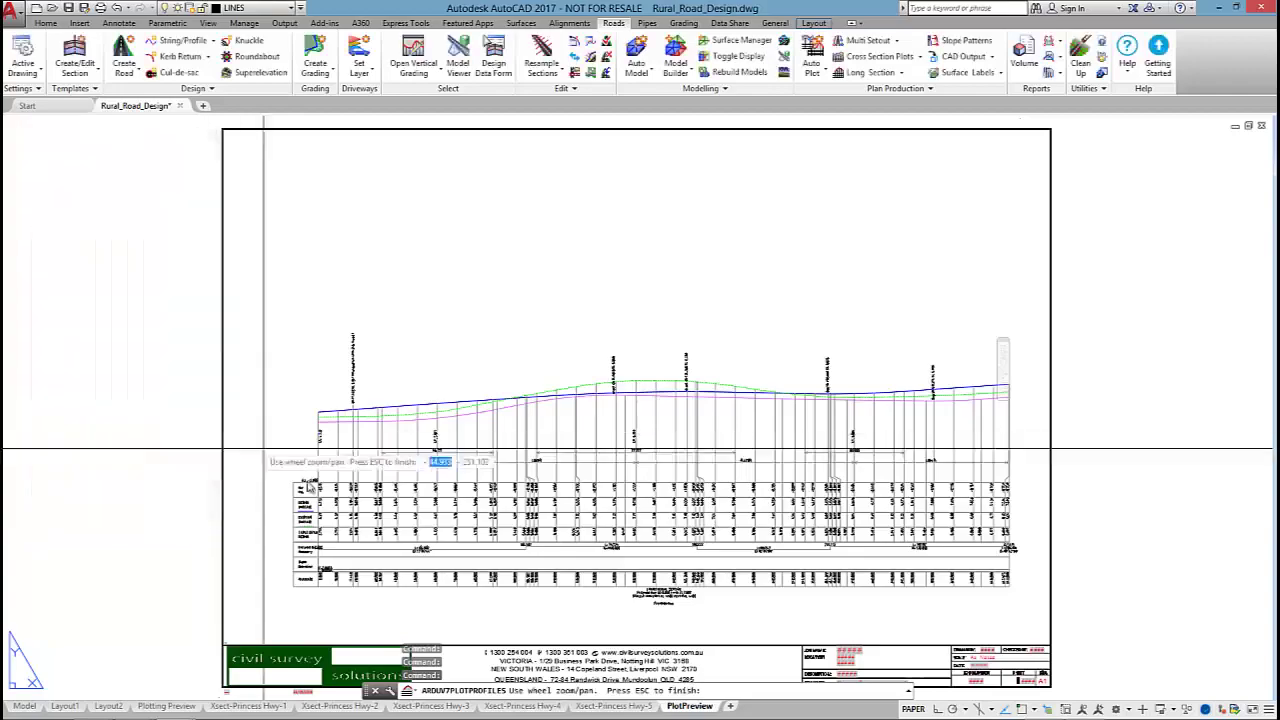
{"action": "scroll", "coordinate": [300, 460], "scroll_direction": "up", "scroll_amount": 5}
{"action": "scroll", "coordinate": [335, 478], "scroll_direction": "down", "scroll_amount": 5}
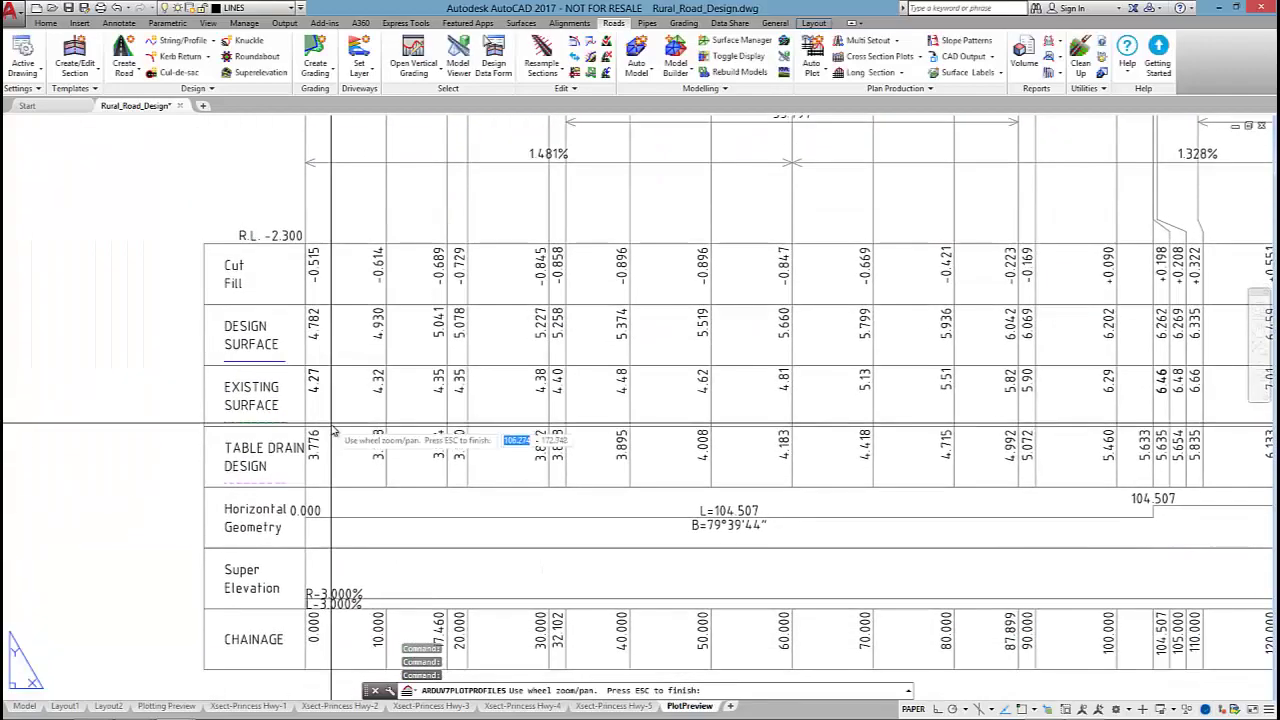
{"action": "scroll", "coordinate": [603, 447], "scroll_direction": "down", "scroll_amount": 1}
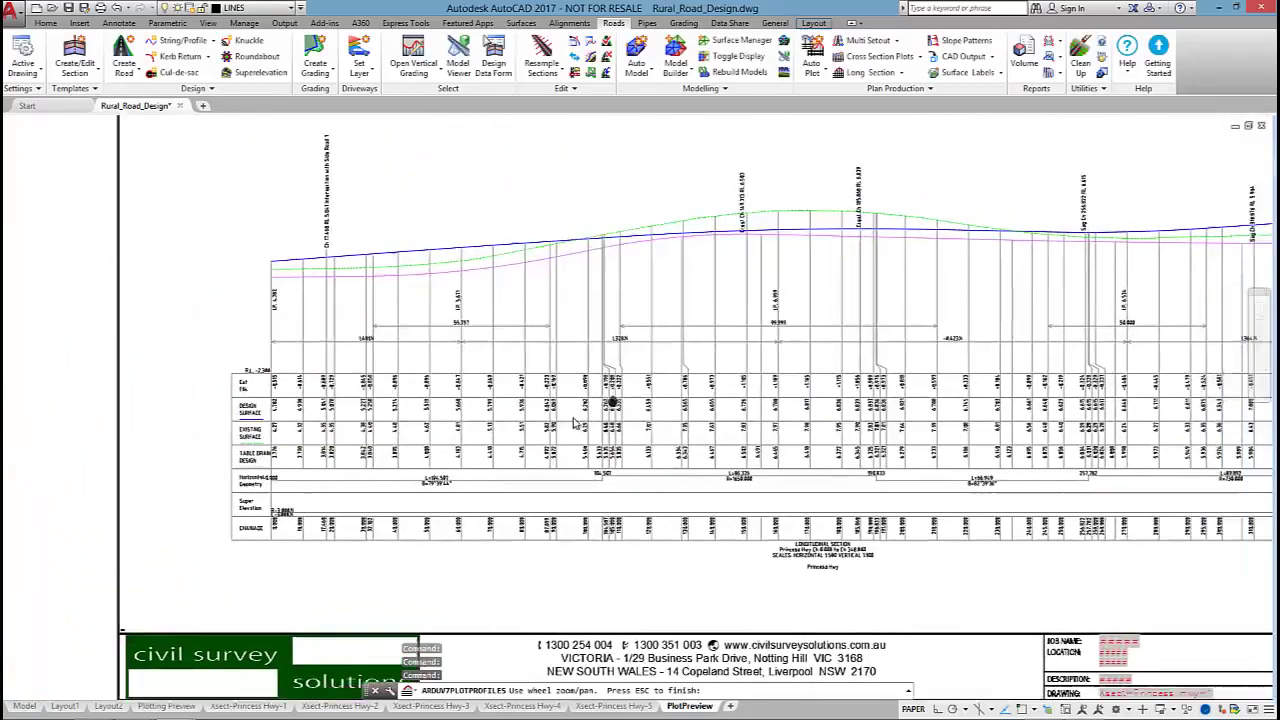
{"action": "scroll", "coordinate": [737, 374], "scroll_direction": "up", "scroll_amount": 6}
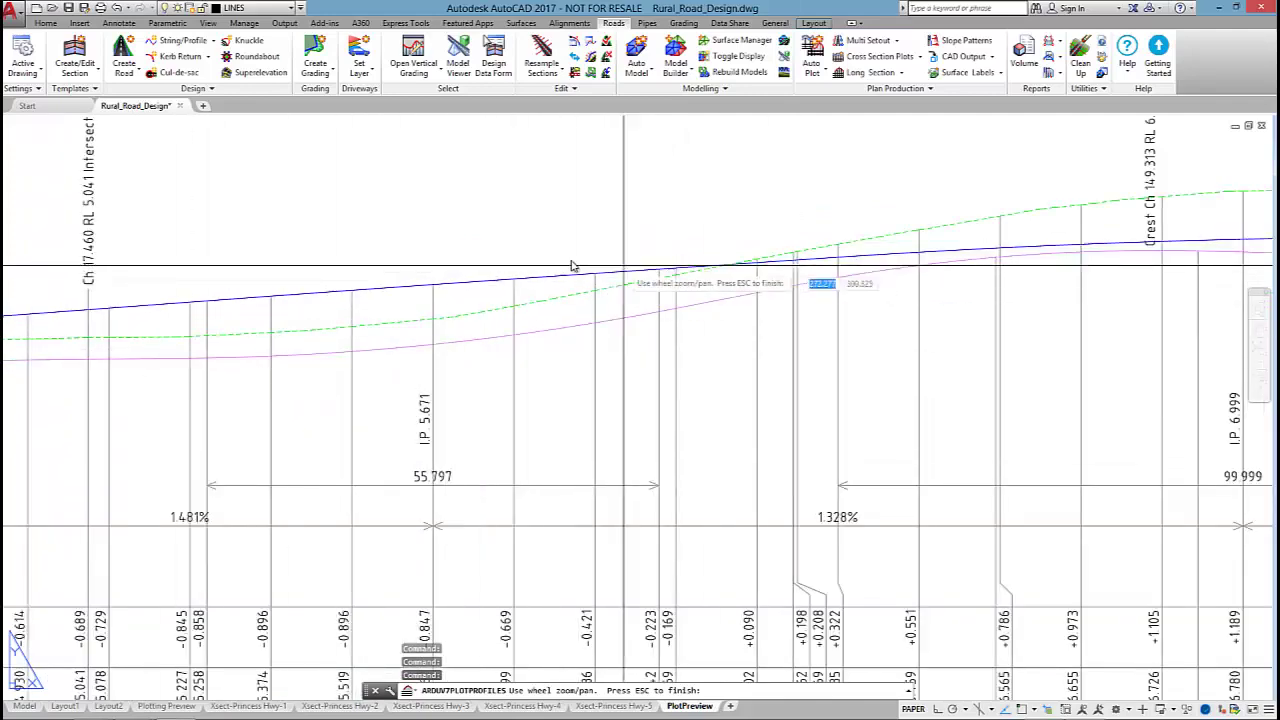
{"action": "scroll", "coordinate": [750, 282], "scroll_direction": "down", "scroll_amount": 2}
{"action": "middle_click_drag", "start_coordinate": [1060, 305], "coordinate": [695, 310]}
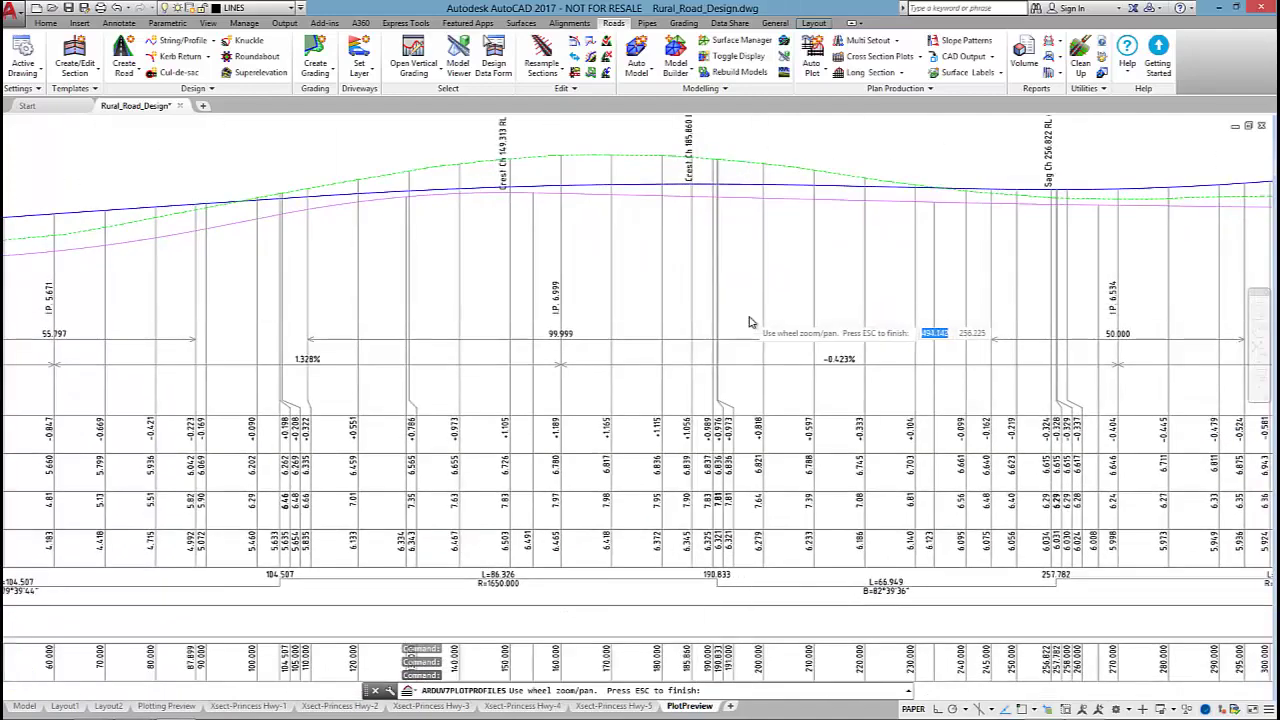
{"action": "scroll", "coordinate": [737, 340], "scroll_direction": "down", "scroll_amount": 6}
{"action": "scroll", "coordinate": [778, 405], "scroll_direction": "up", "scroll_amount": 2}
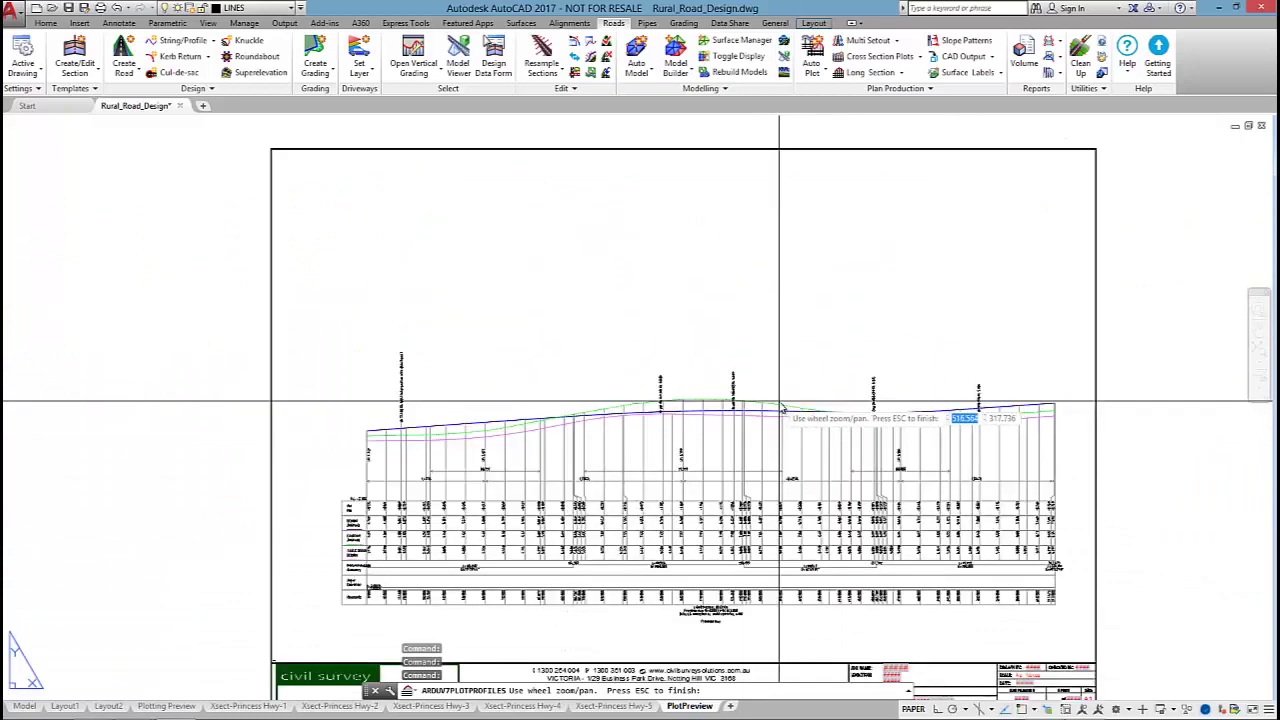
{"action": "key", "text": "Escape"}
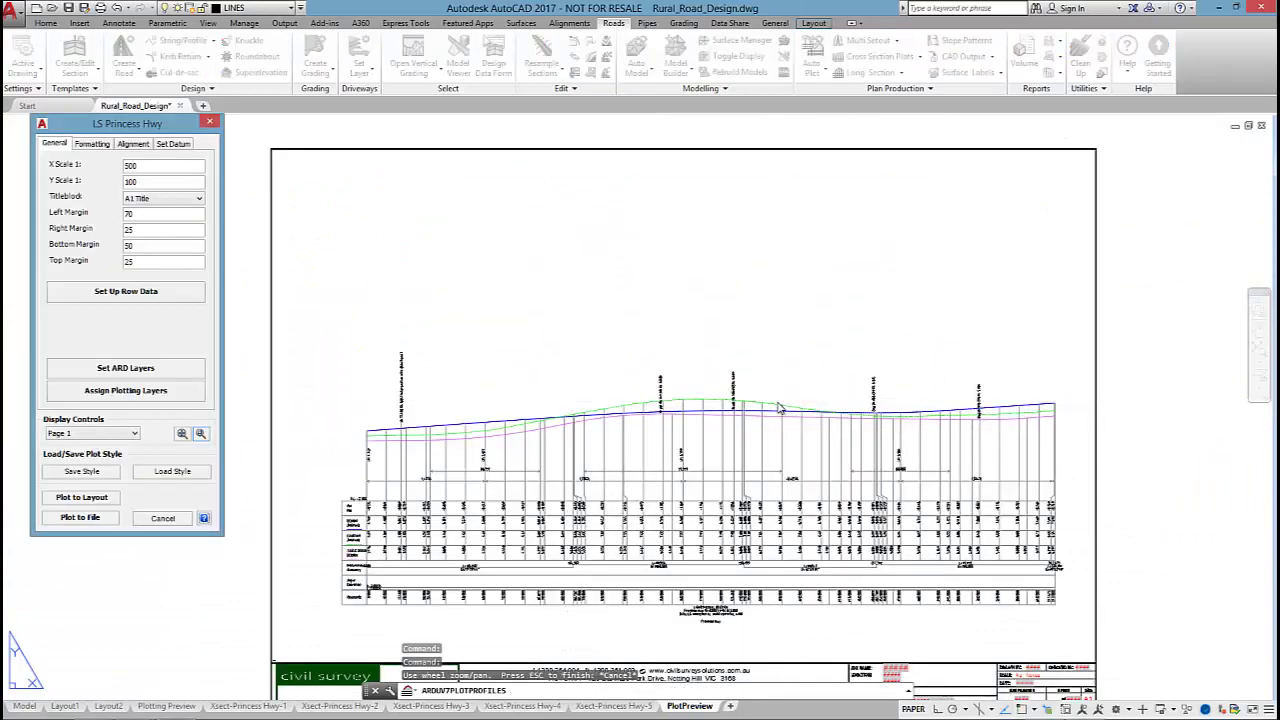
Plot the long section to layouts and review sheets PROFILE-1 to PROFILE-3 and Xsect-Princess Hwy-3.
{"action": "left_click", "coordinate": [95, 498]}
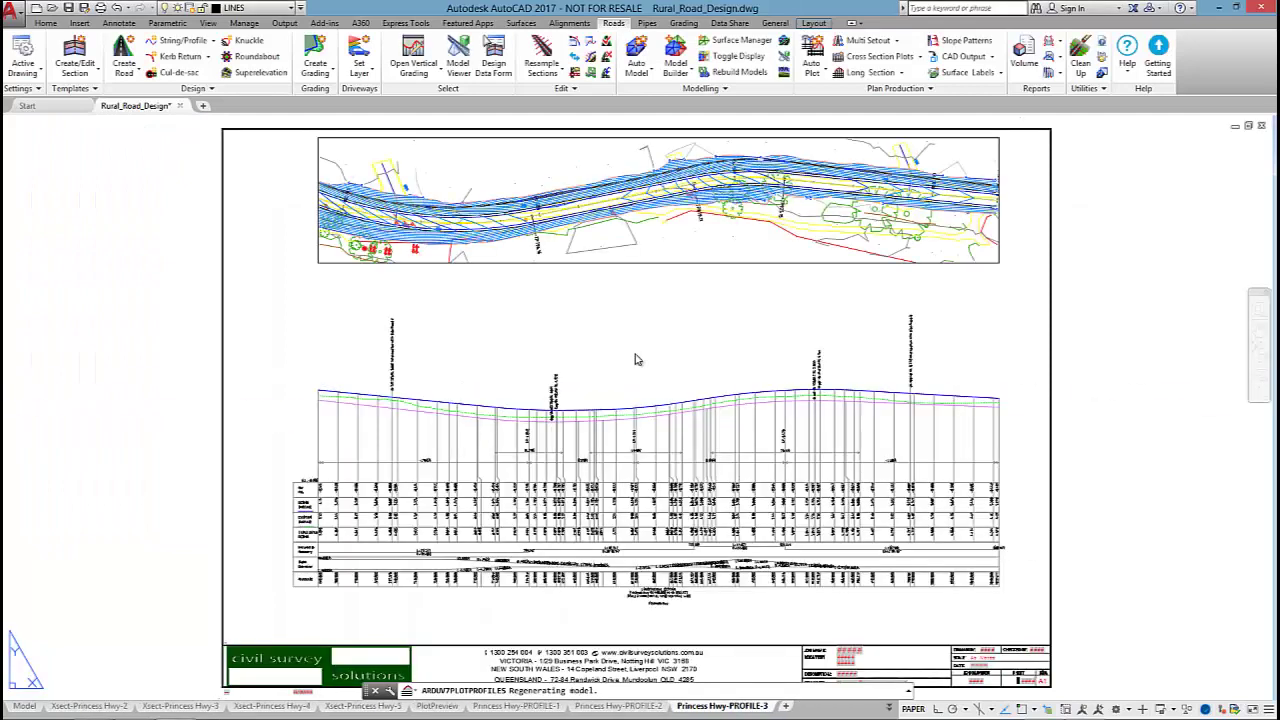
{"action": "left_click", "coordinate": [617, 705]}
{"action": "left_click", "coordinate": [516, 706]}
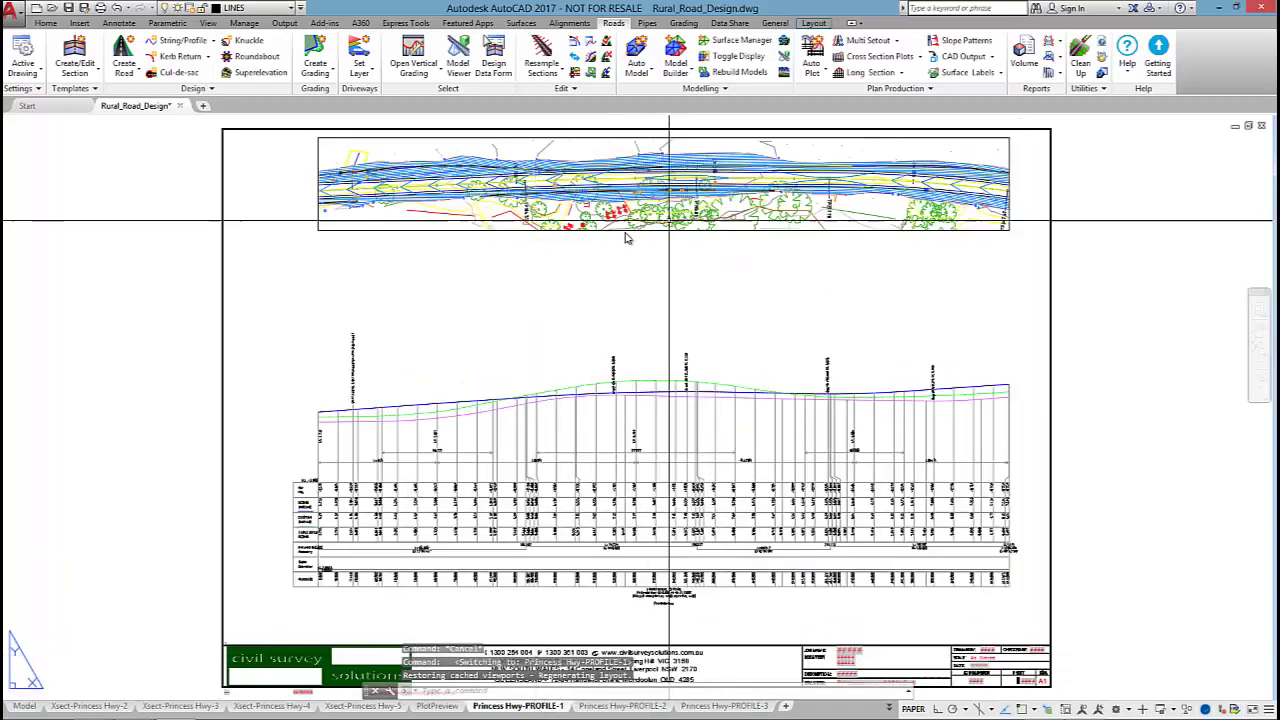
{"action": "left_click", "coordinate": [636, 706]}
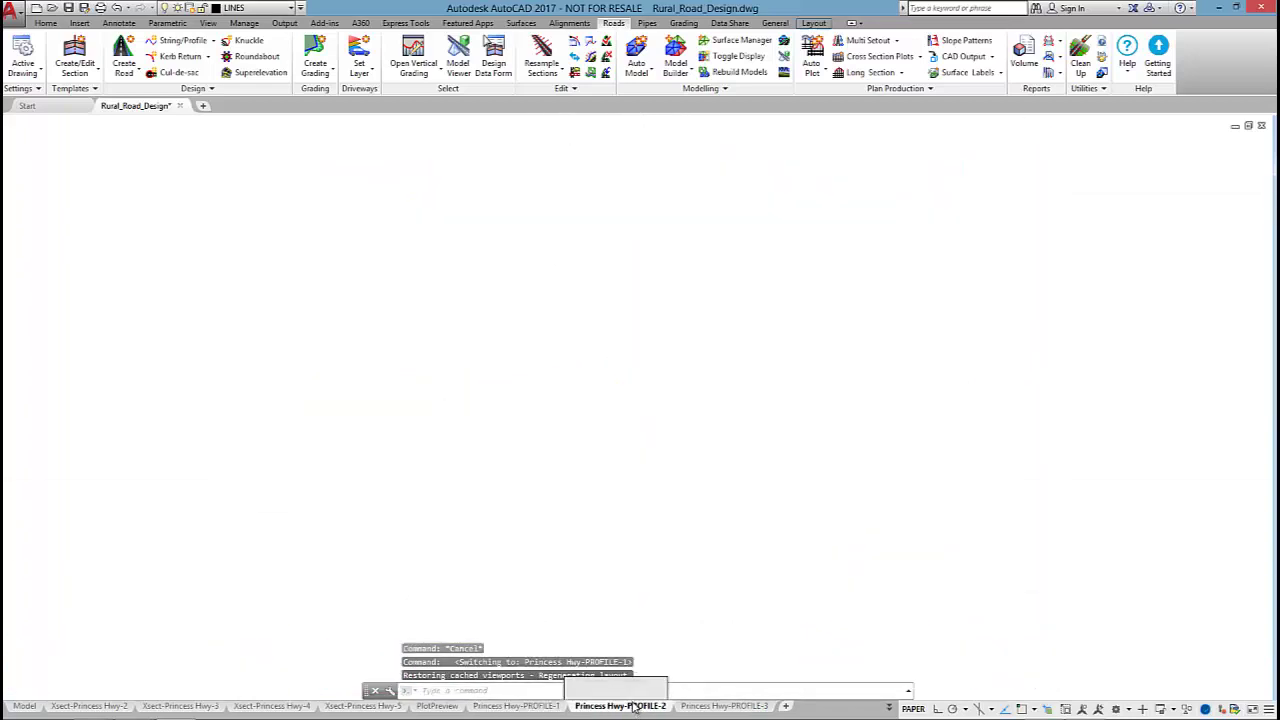
{"action": "left_click", "coordinate": [722, 706]}
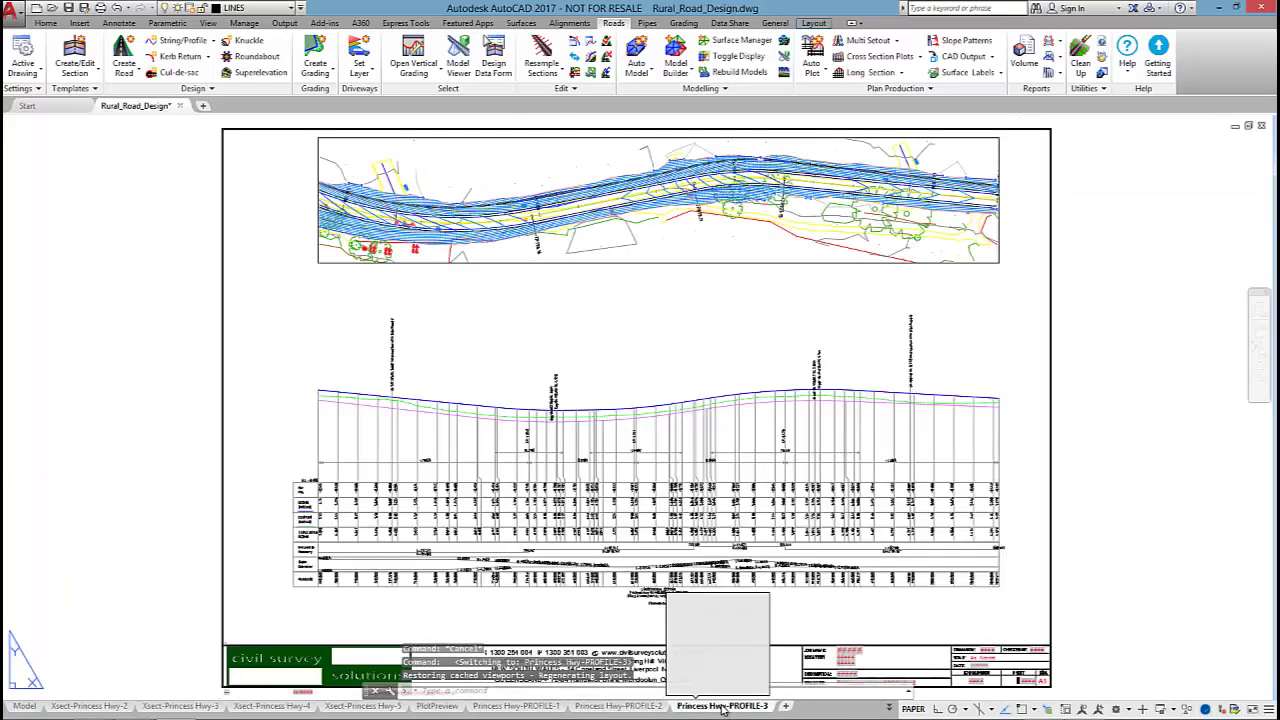
{"action": "left_click", "coordinate": [145, 707]}
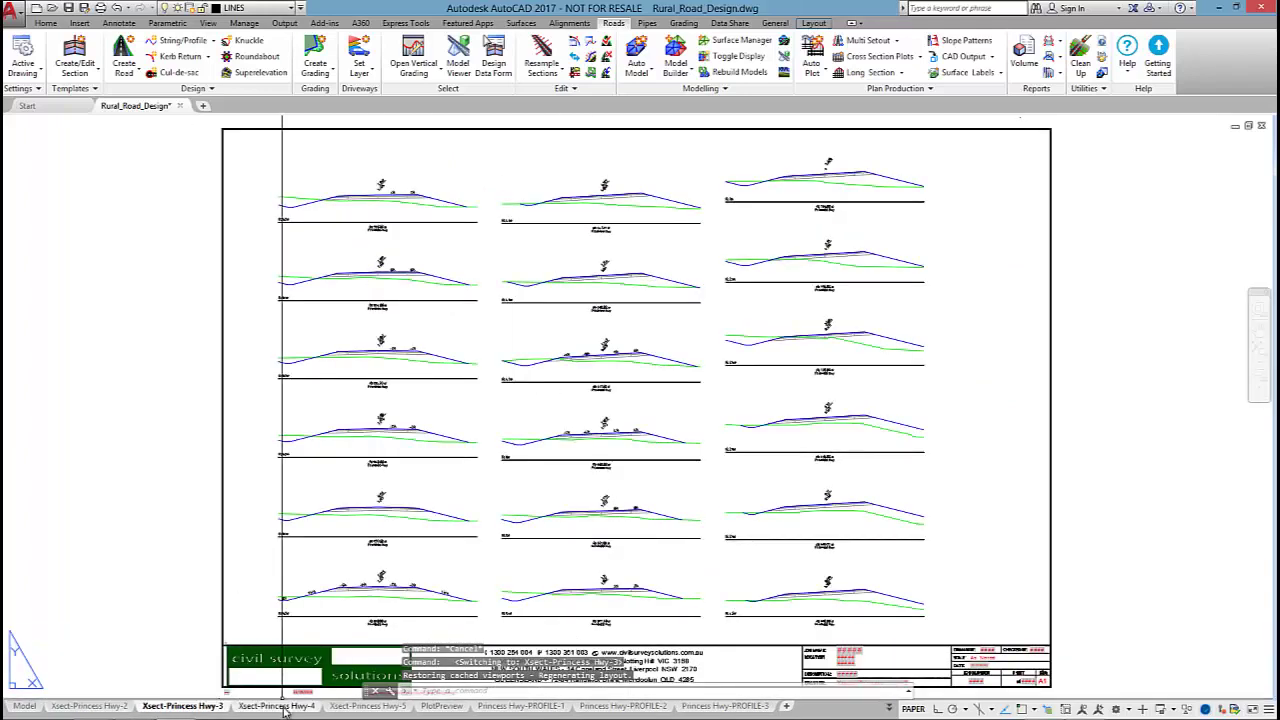
{"action": "left_click", "coordinate": [518, 706]}
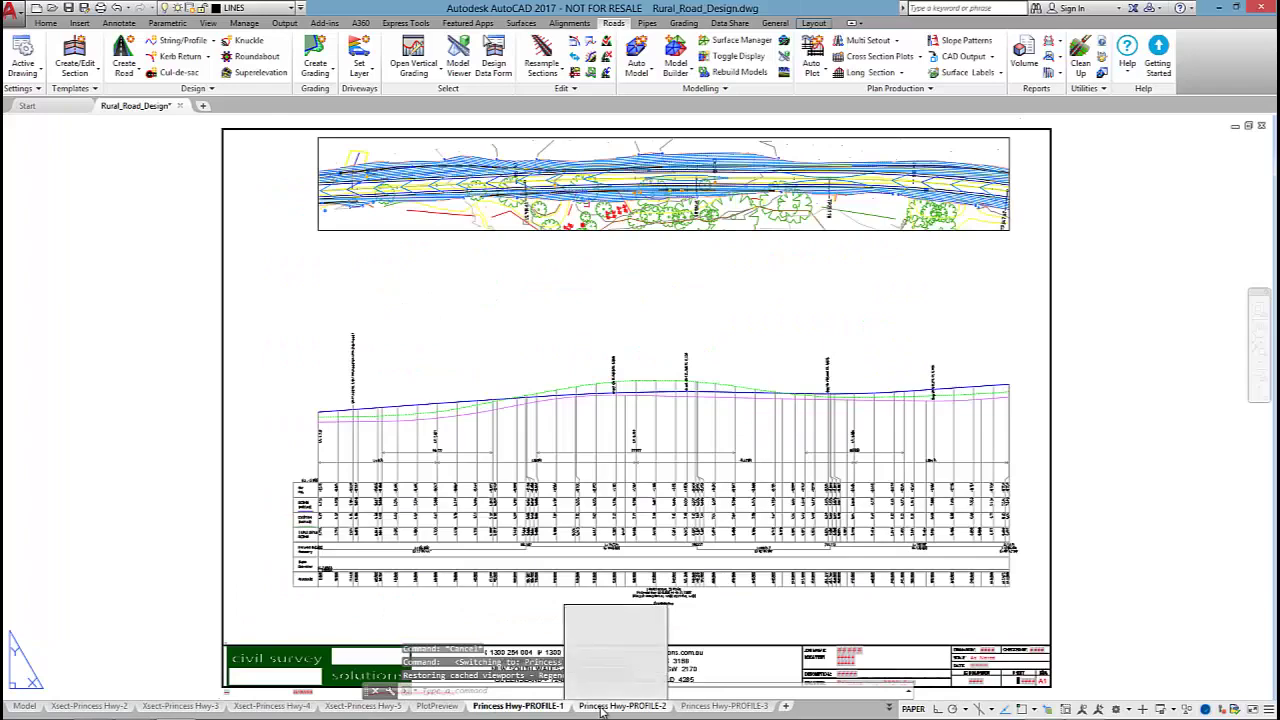
{"action": "left_click", "coordinate": [610, 706]}
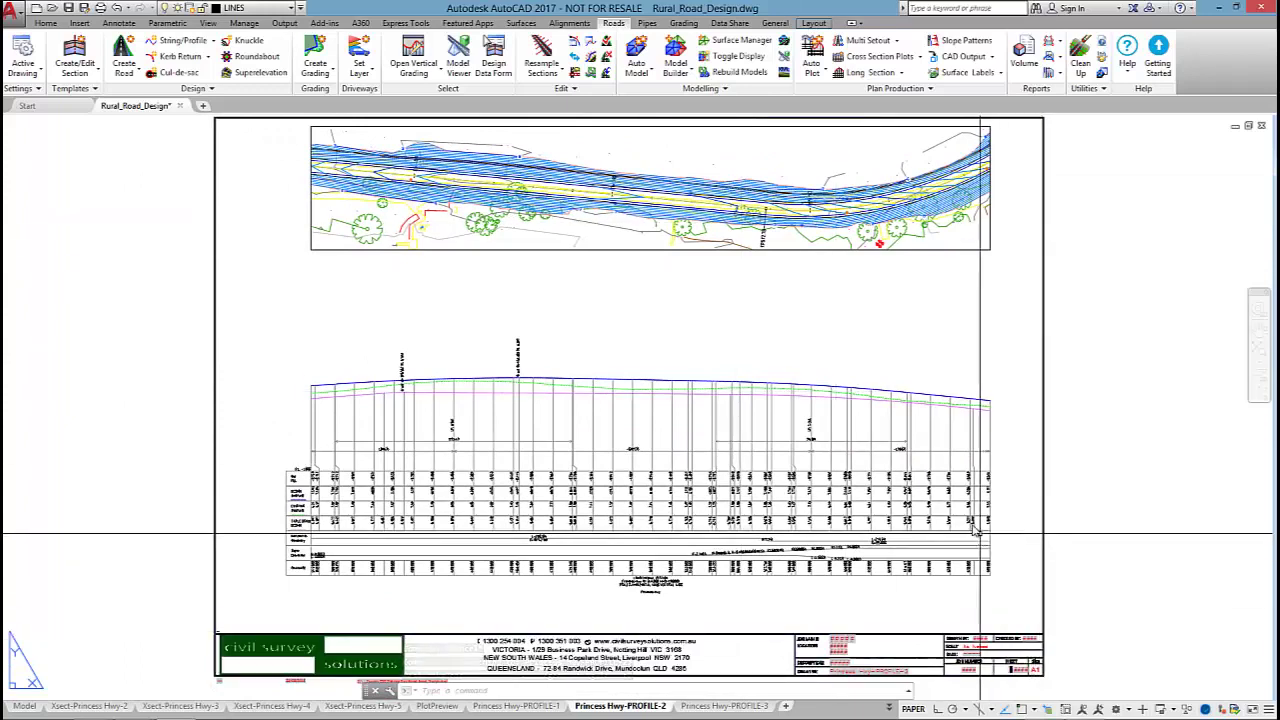
{"action": "left_click", "coordinate": [765, 24]}
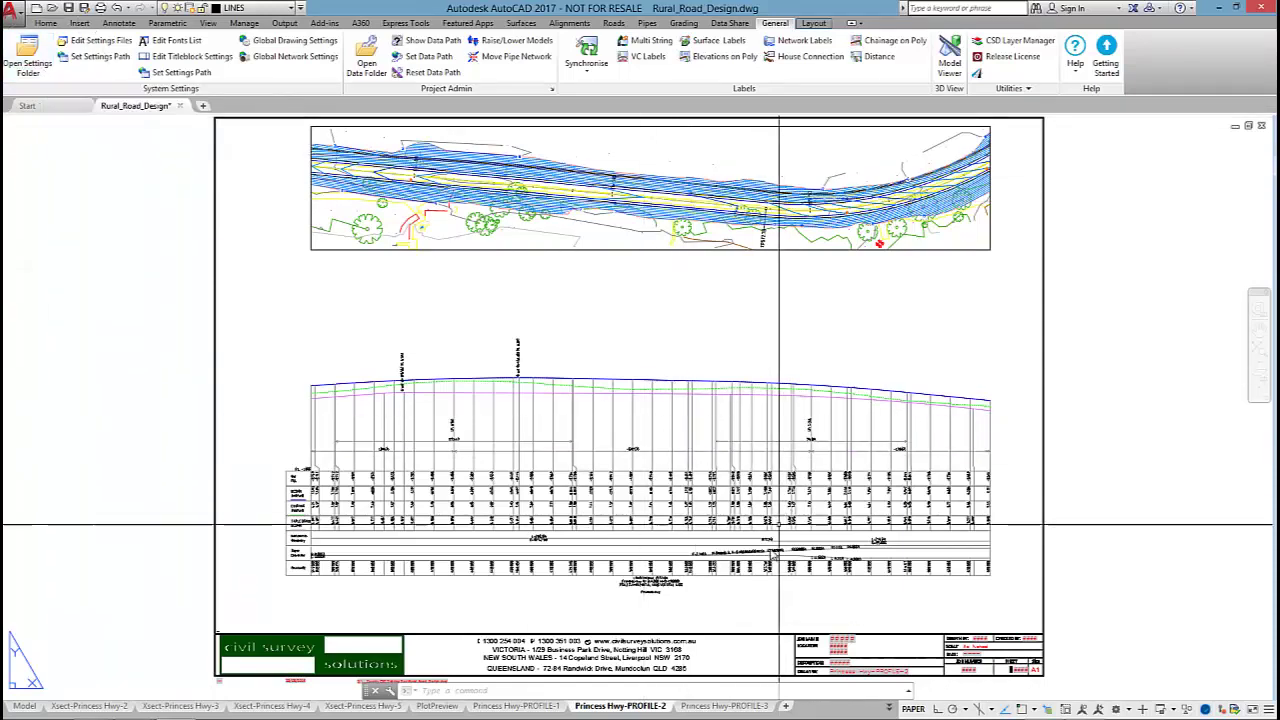
Review PROFILE-3, PROFILE-2 and Xsect sheets 4, 3 and 2, then return to the model-space road plan.
{"action": "left_click", "coordinate": [676, 704]}
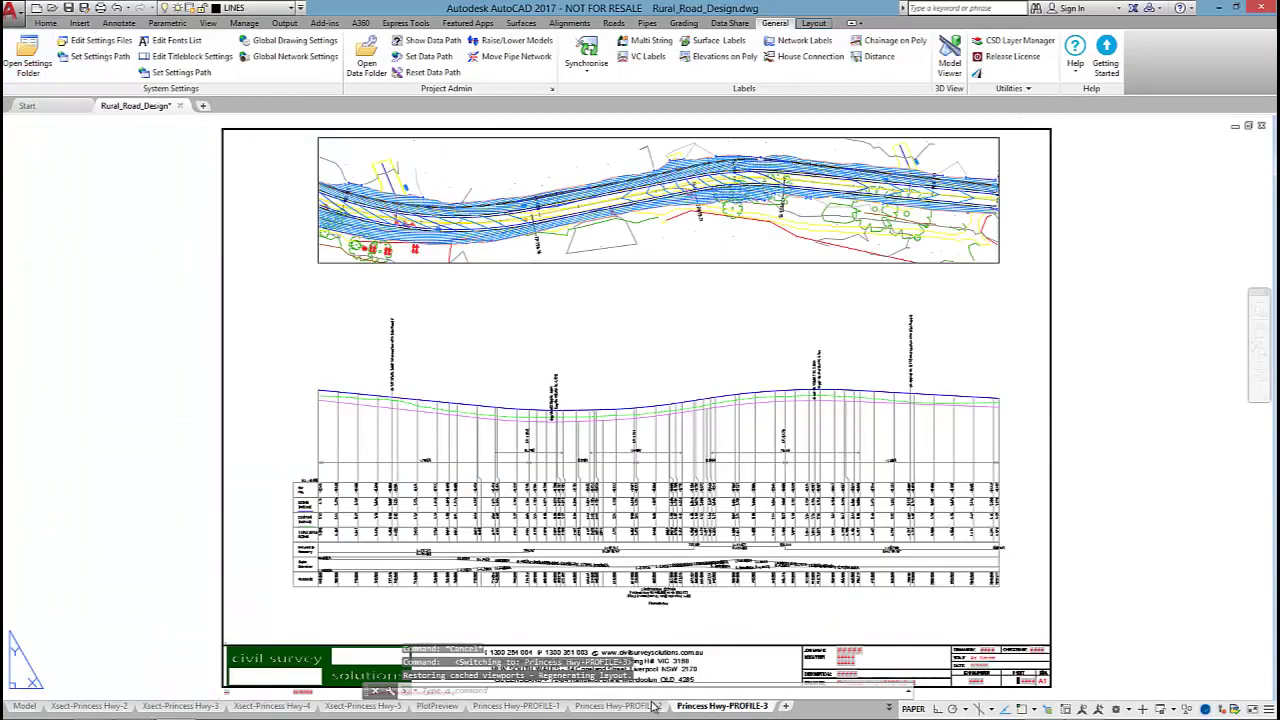
{"action": "left_click", "coordinate": [620, 706]}
{"action": "left_click", "coordinate": [262, 705]}
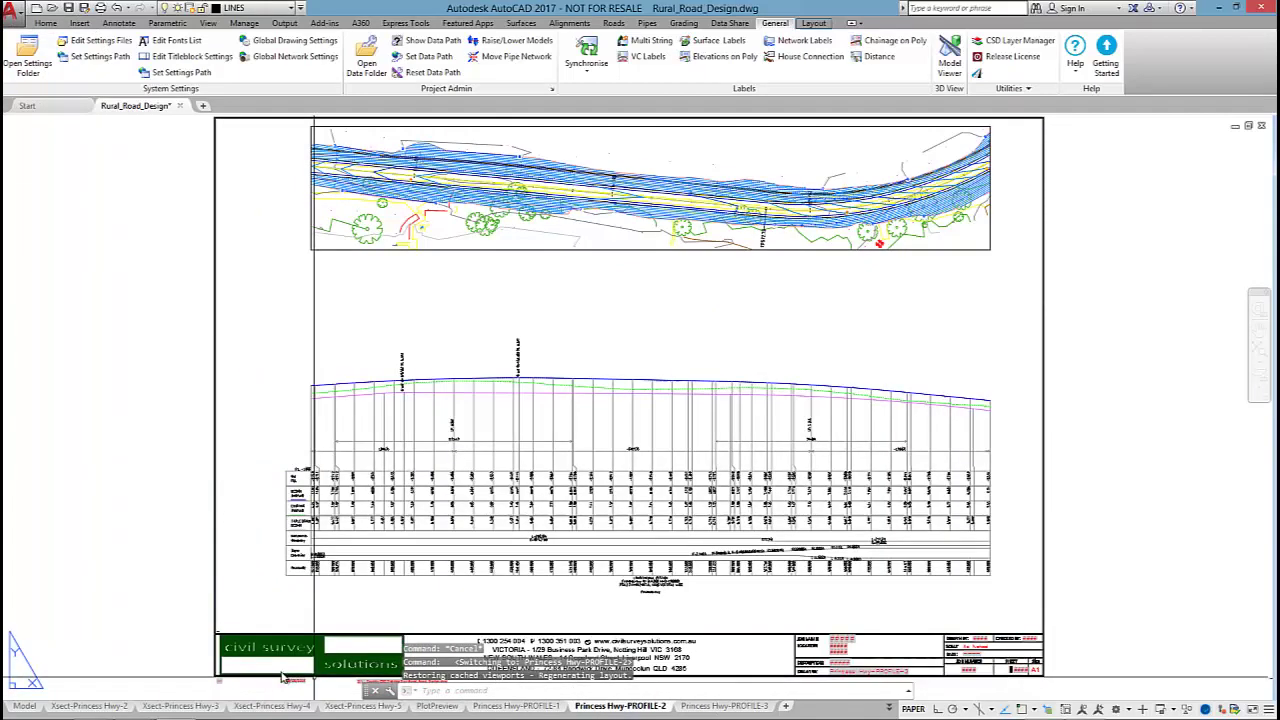
{"action": "left_click", "coordinate": [212, 706]}
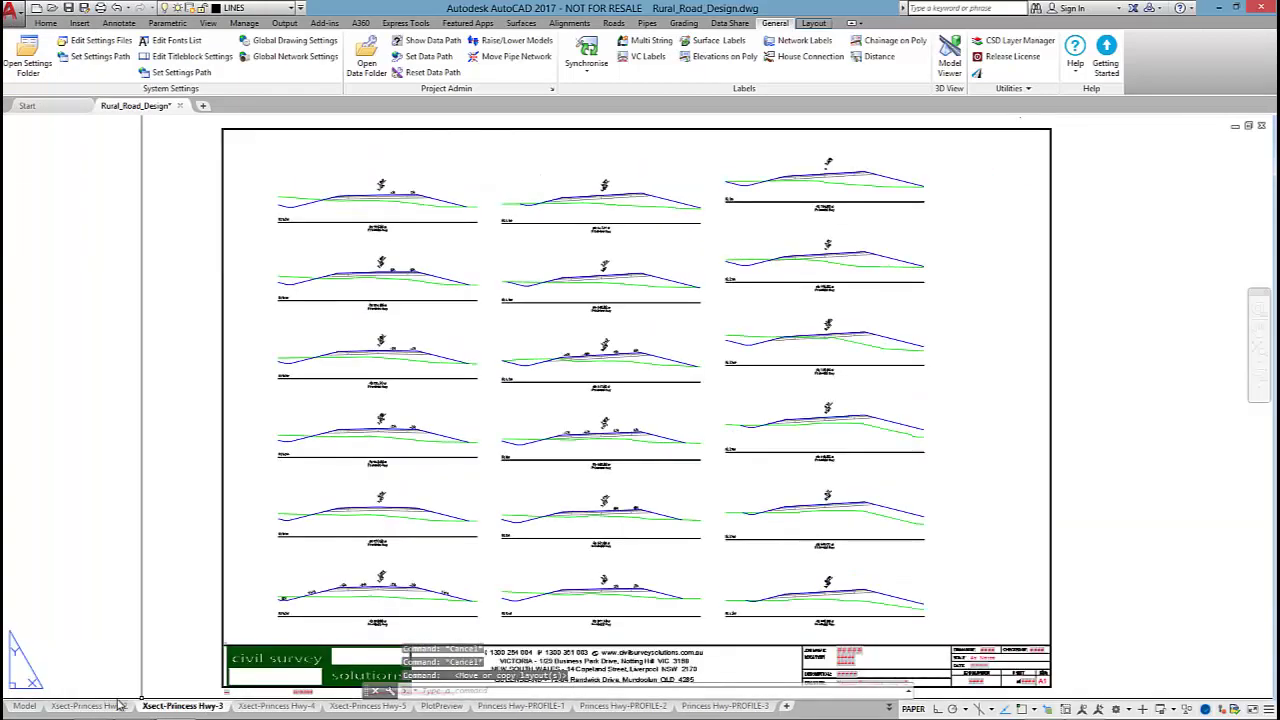
{"action": "left_click", "coordinate": [90, 706]}
{"action": "left_click", "coordinate": [26, 706]}
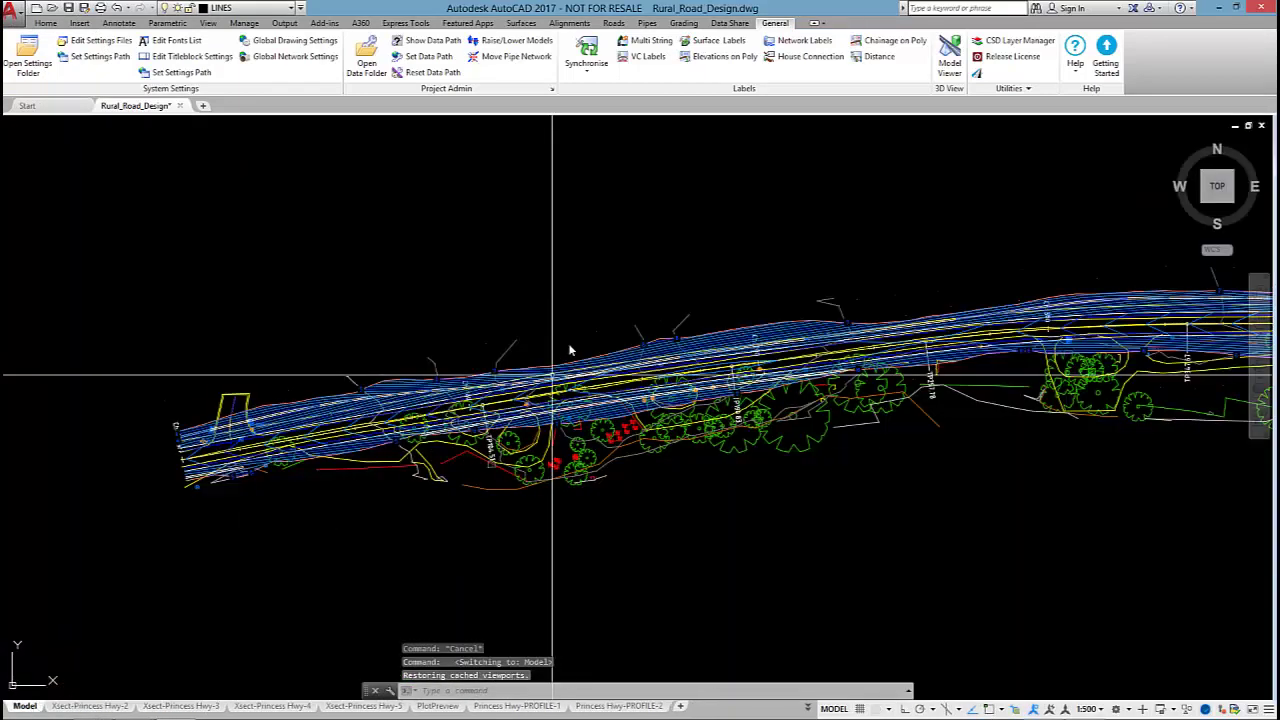
{"action": "left_click", "coordinate": [613, 22]}
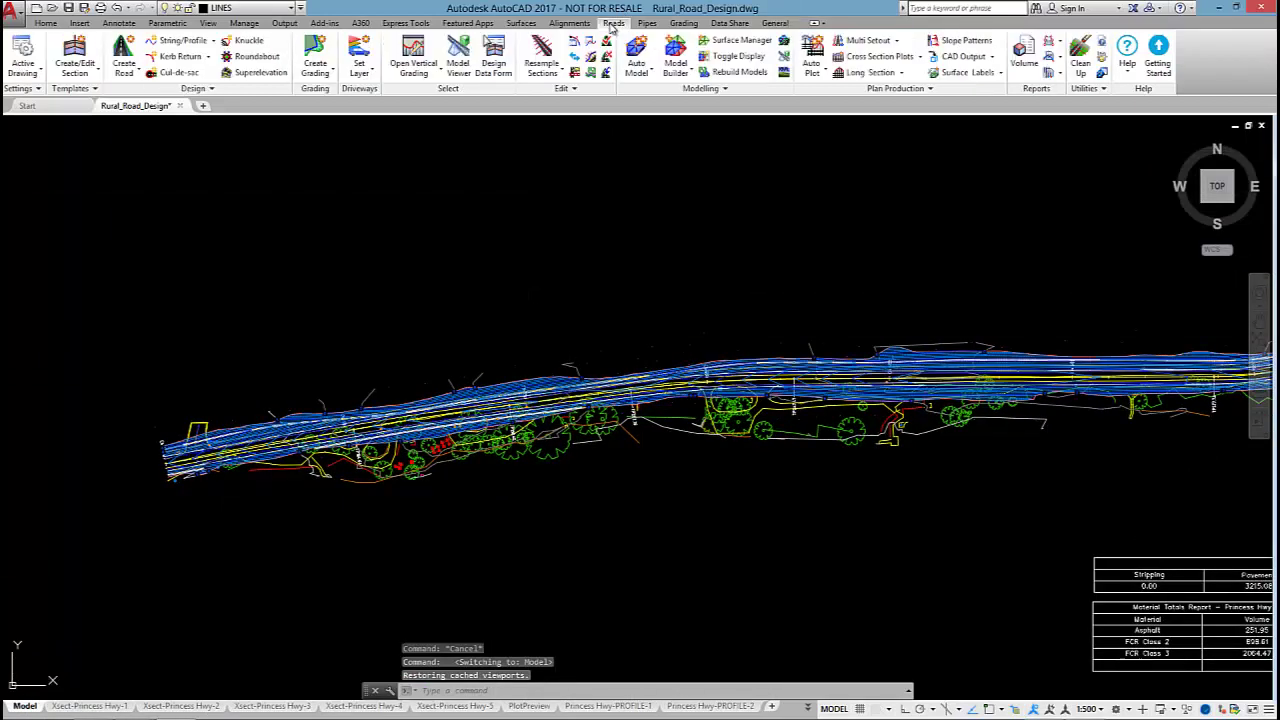
{"action": "middle_click_drag", "start_coordinate": [789, 434], "coordinate": [706, 461]}
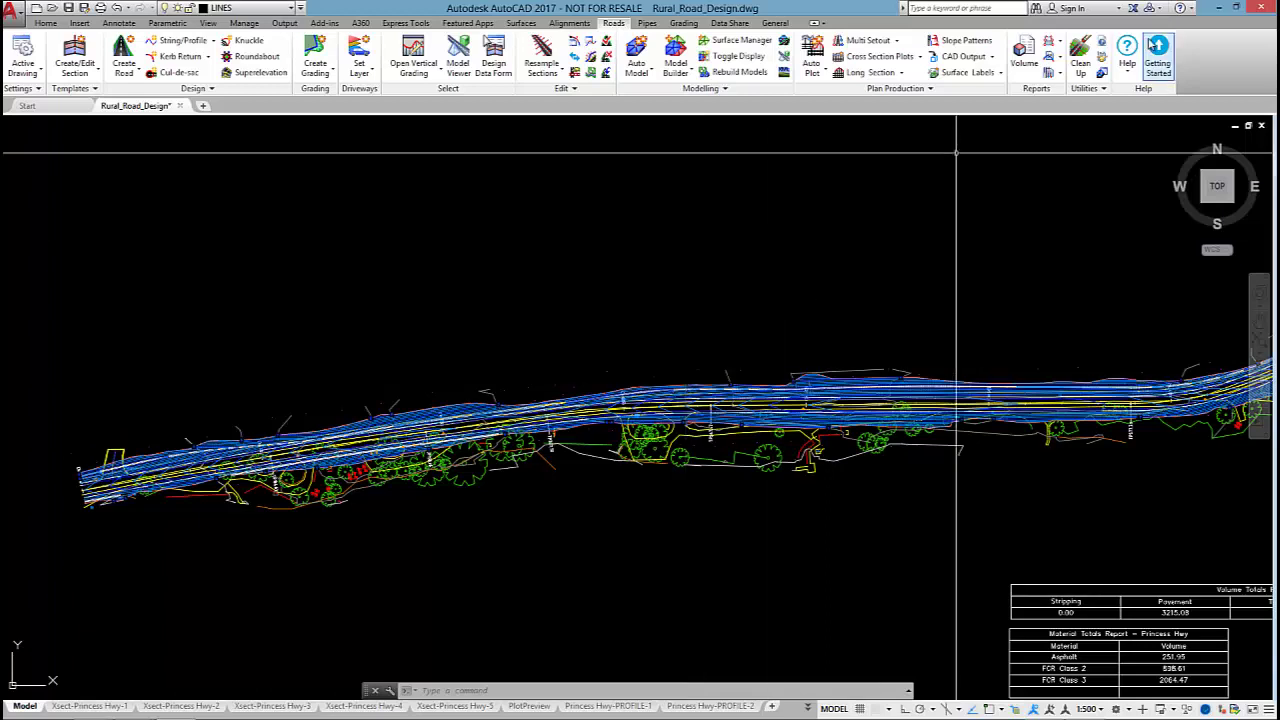
Open the Civil Site Design Welcome Screen from Help and view its Blog and YouTube pages.
{"action": "left_click", "coordinate": [1132, 74]}
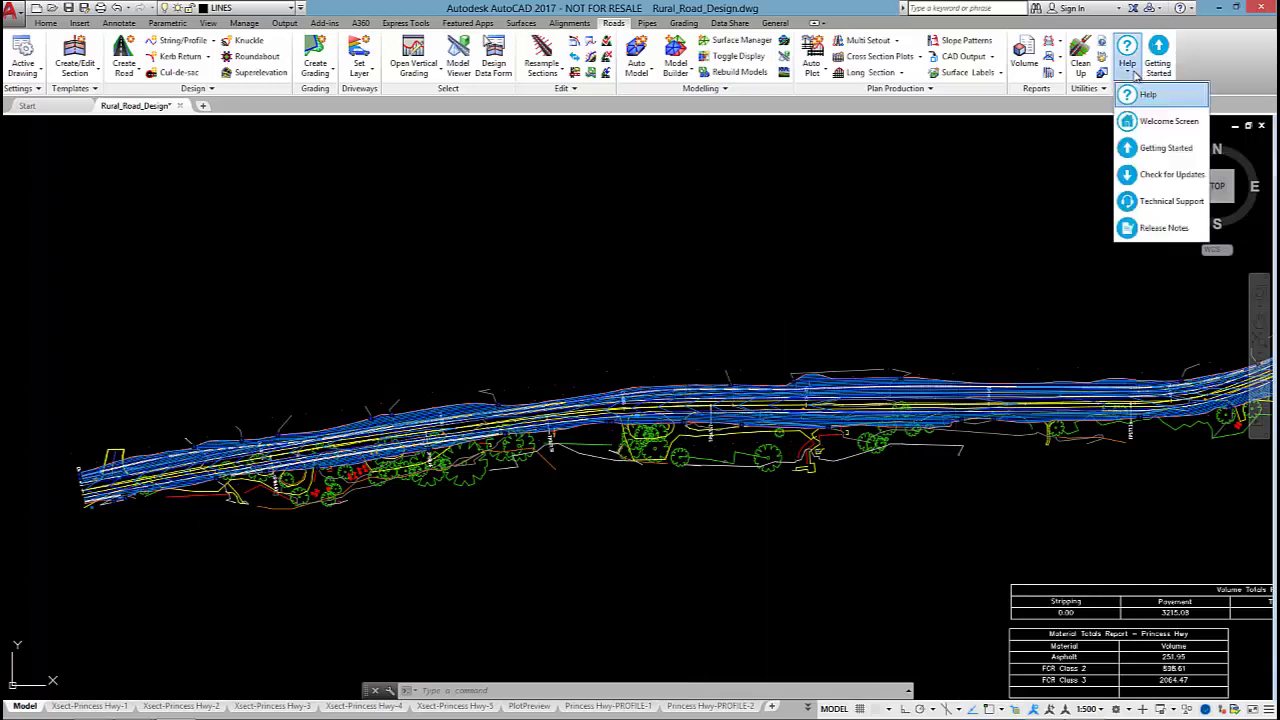
{"action": "left_click", "coordinate": [1157, 122]}
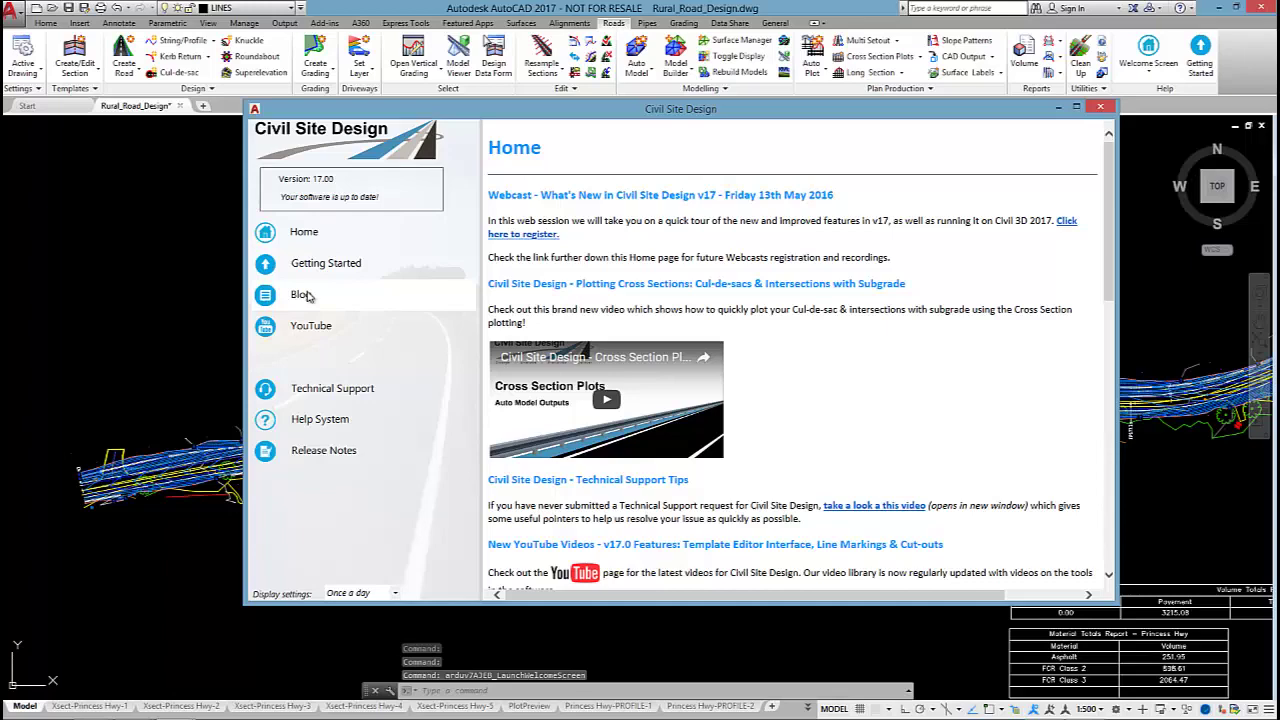
{"action": "left_click", "coordinate": [301, 294]}
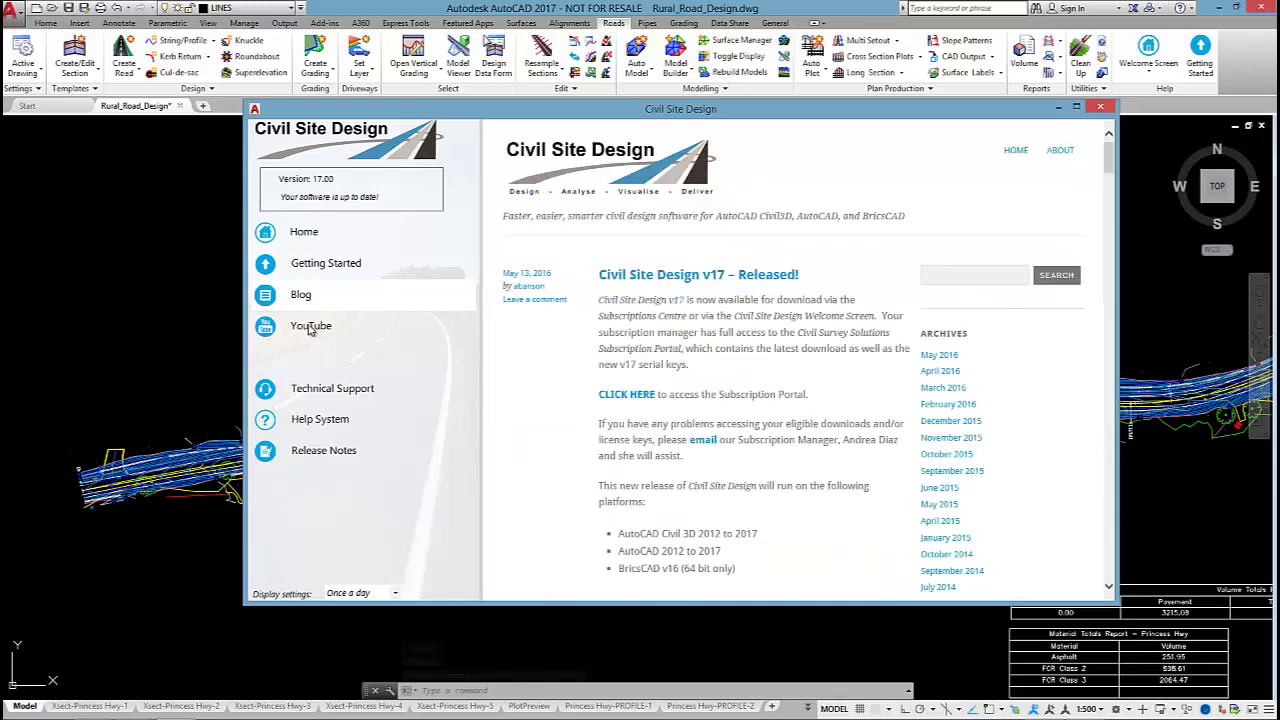
{"action": "left_click", "coordinate": [318, 331]}
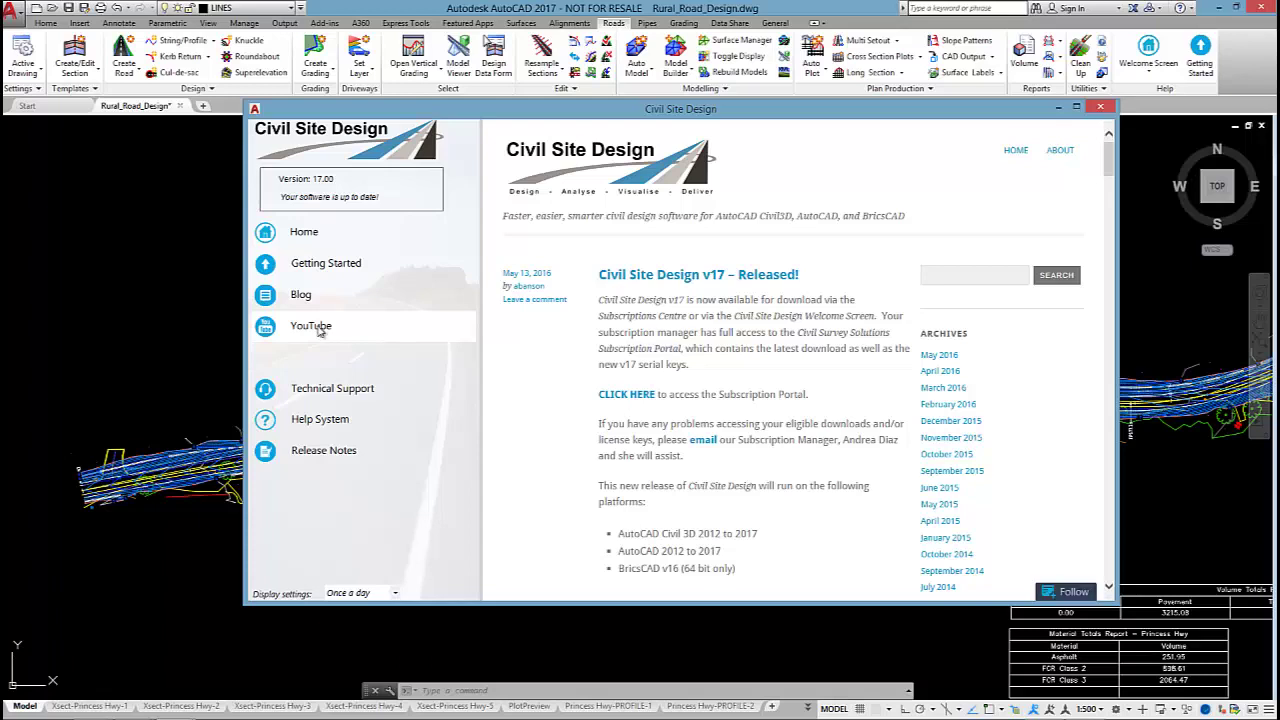
Bring up the Technical Support ticket form and scroll through its ticket and query fields.
{"action": "left_click", "coordinate": [352, 392]}
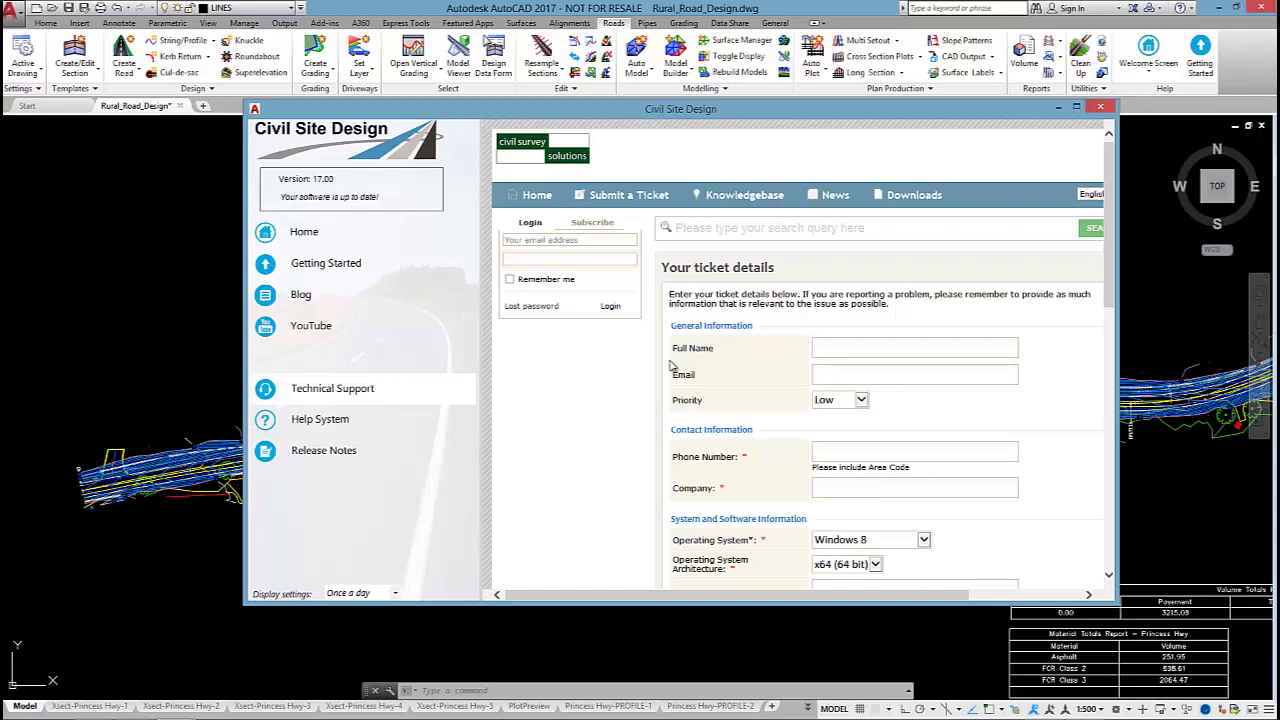
{"action": "left_click_drag", "start_coordinate": [1112, 240], "coordinate": [1074, 405]}
{"action": "scroll", "coordinate": [1074, 405], "scroll_direction": "down", "scroll_amount": 2}
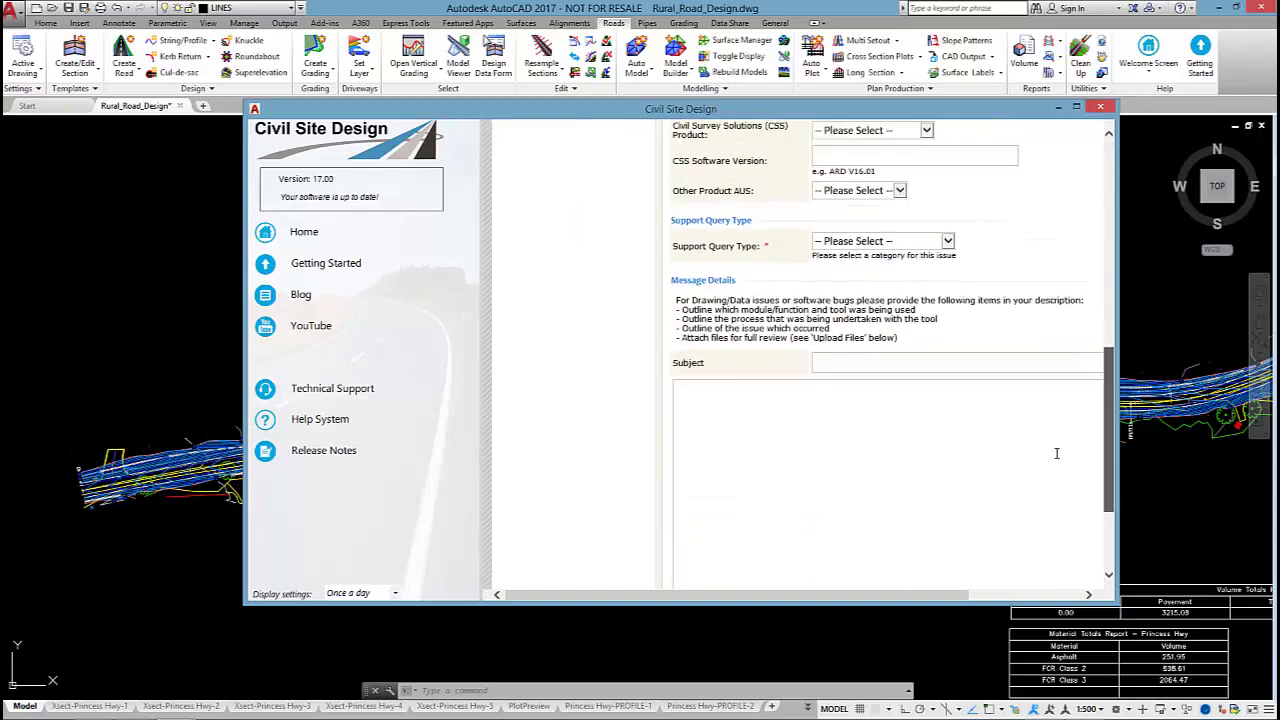
{"action": "scroll", "coordinate": [1057, 451], "scroll_direction": "up", "scroll_amount": 7}
{"action": "scroll", "coordinate": [1095, 423], "scroll_direction": "down", "scroll_amount": 5}
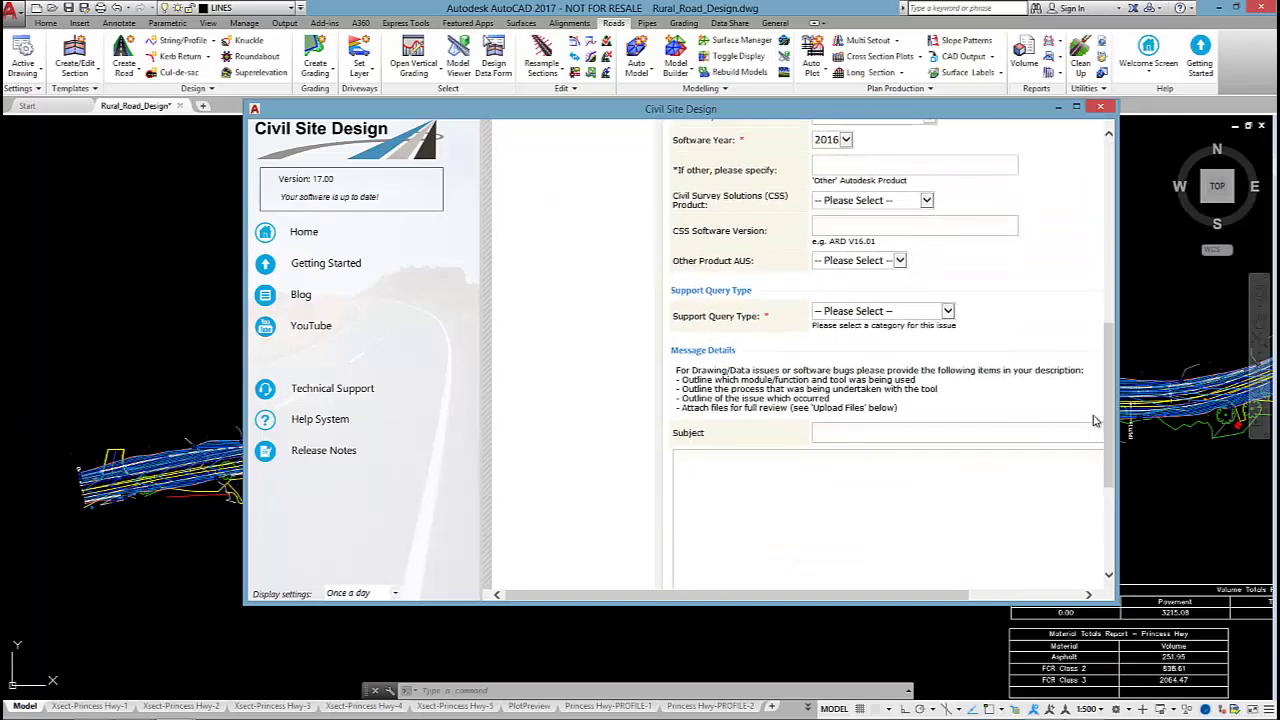